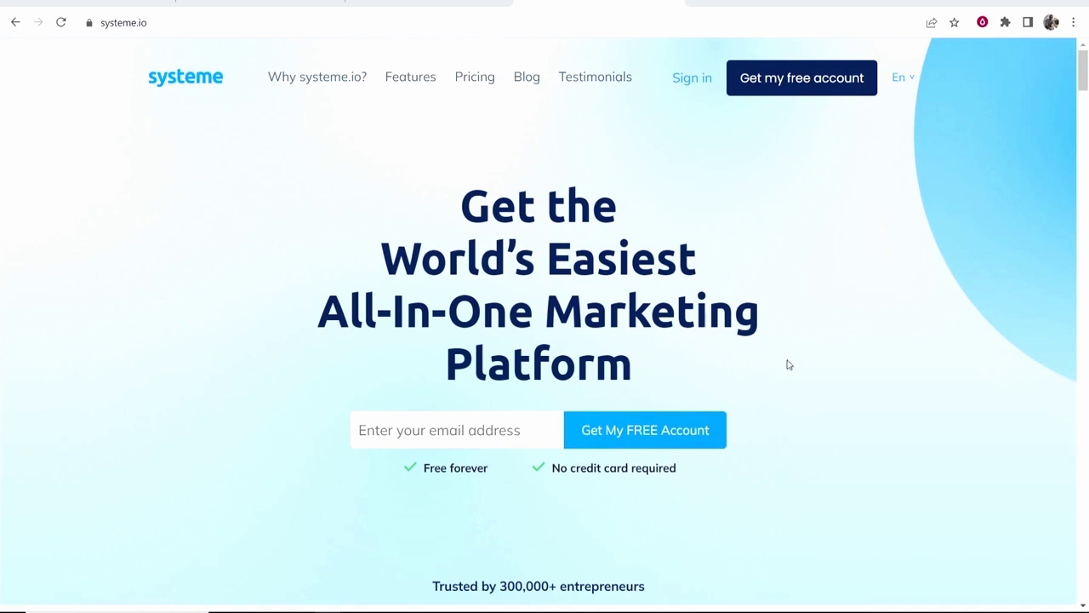
# Scroll through the systeme.io homepage features, highlighting the Send marketing emails and Build websites headings.
pyautogui.scroll(-7, 776, 366)
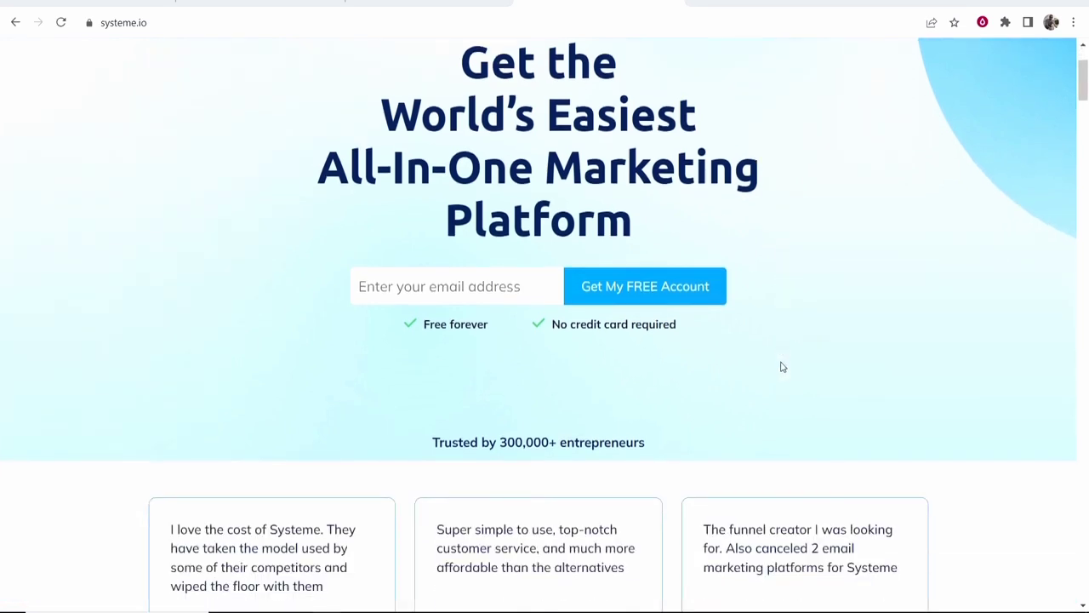
pyautogui.scroll(-5, 592, 283)
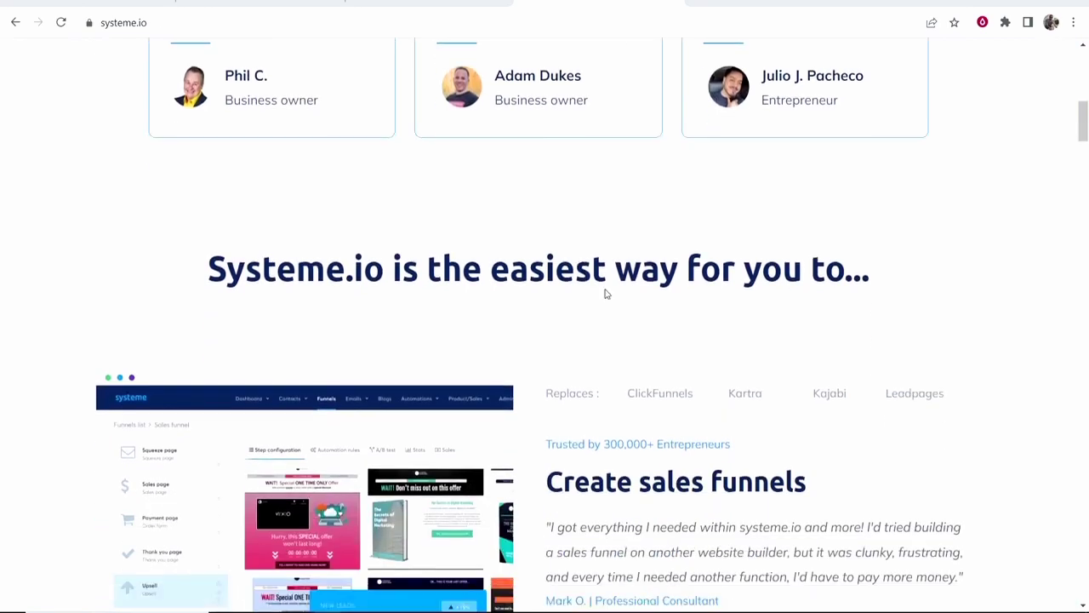
pyautogui.moveTo(546, 185); pyautogui.dragTo(814, 199)
pyautogui.scroll(-4, 811, 199)
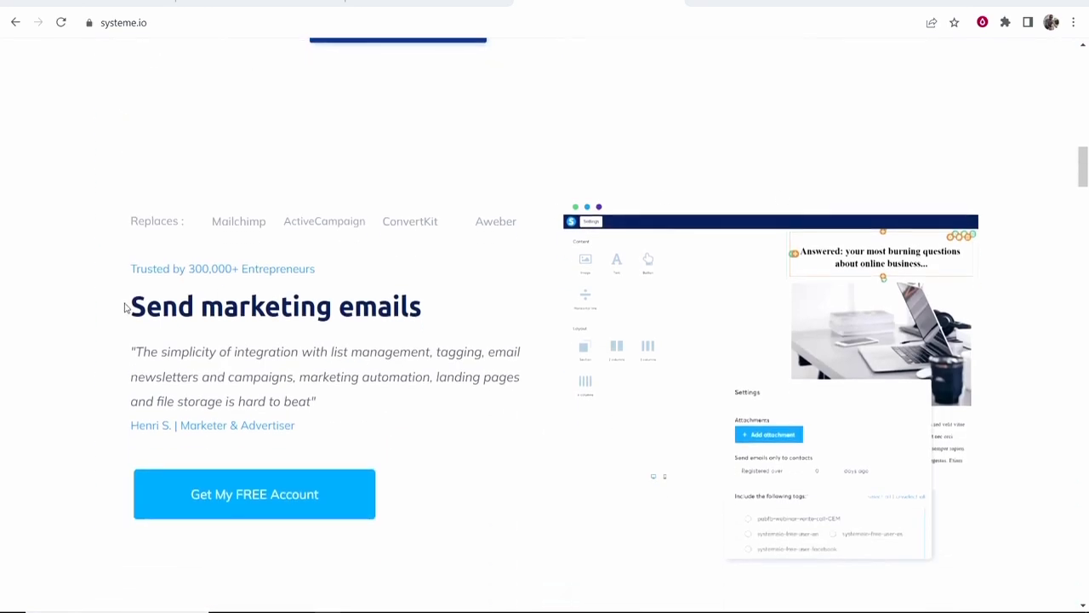
pyautogui.moveTo(127, 306); pyautogui.dragTo(455, 308)
pyautogui.click(356, 291)
pyautogui.scroll(-6, 286, 284)
pyautogui.moveTo(548, 336); pyautogui.dragTo(756, 343)
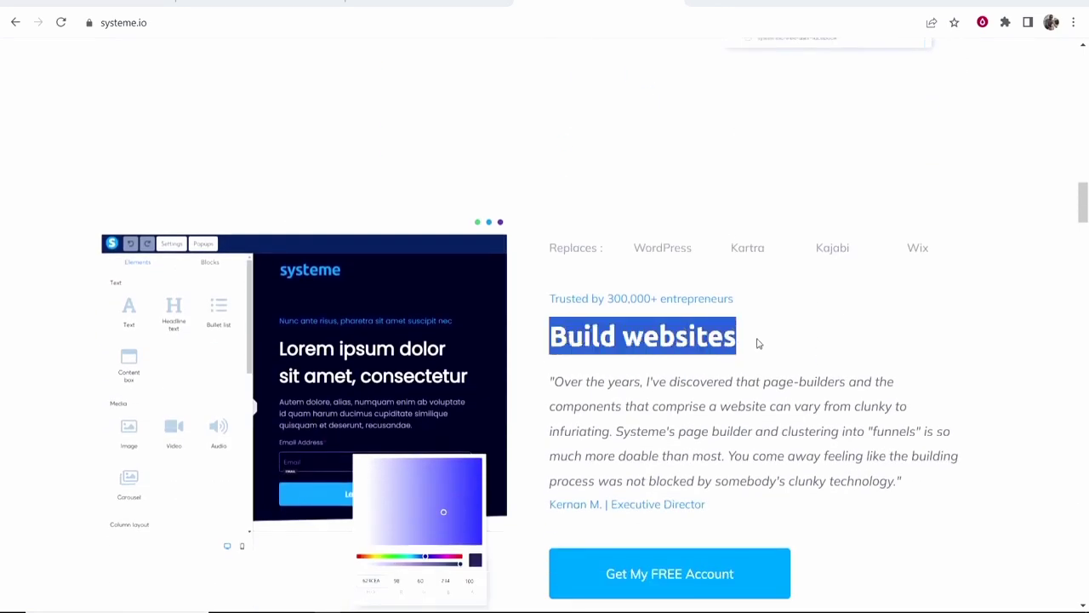
pyautogui.click(757, 343)
pyautogui.scroll(-3, 754, 343)
# Return to the top of the homepage and sign in to the account dashboard.
pyautogui.scroll(4, 752, 344)
pyautogui.scroll(20, 752, 347)
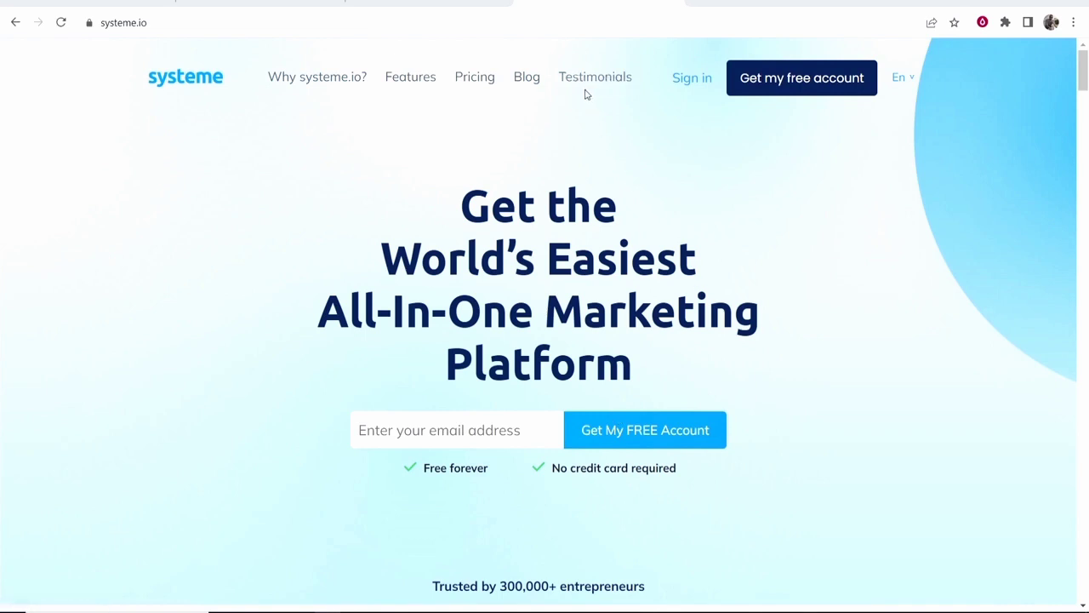
pyautogui.click(698, 81)
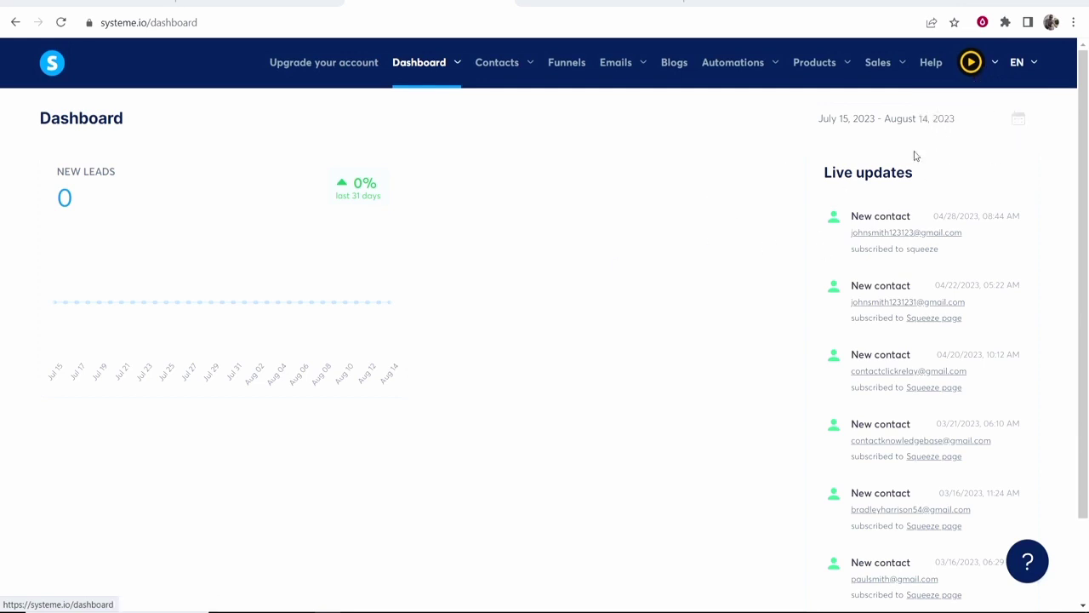
# Go from the avatar menu's Settings to the Payment gateways page.
pyautogui.moveTo(971, 66)
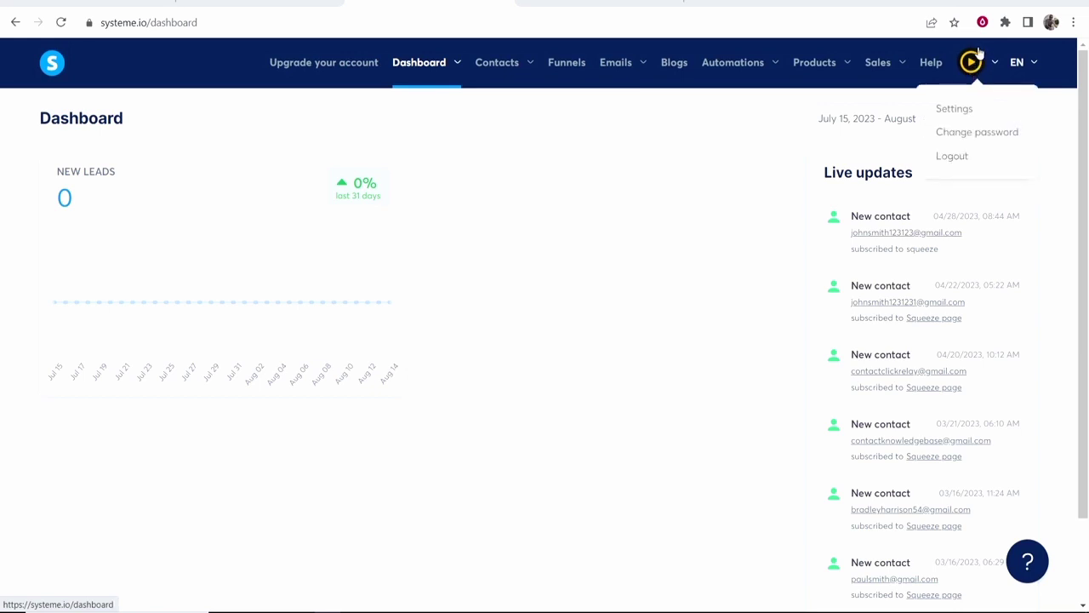
pyautogui.click(954, 113)
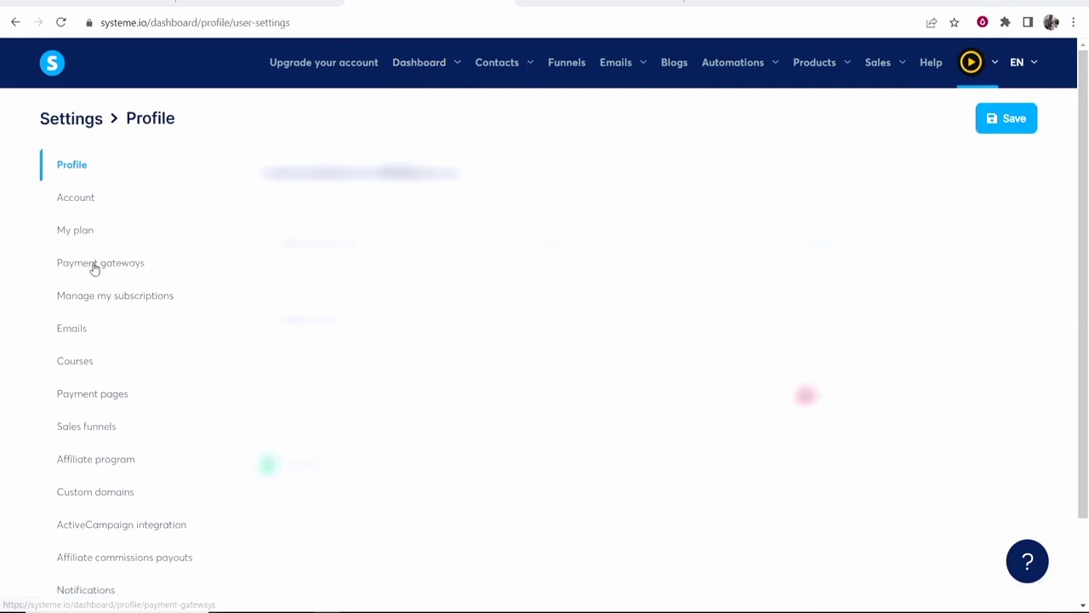
pyautogui.click(92, 267)
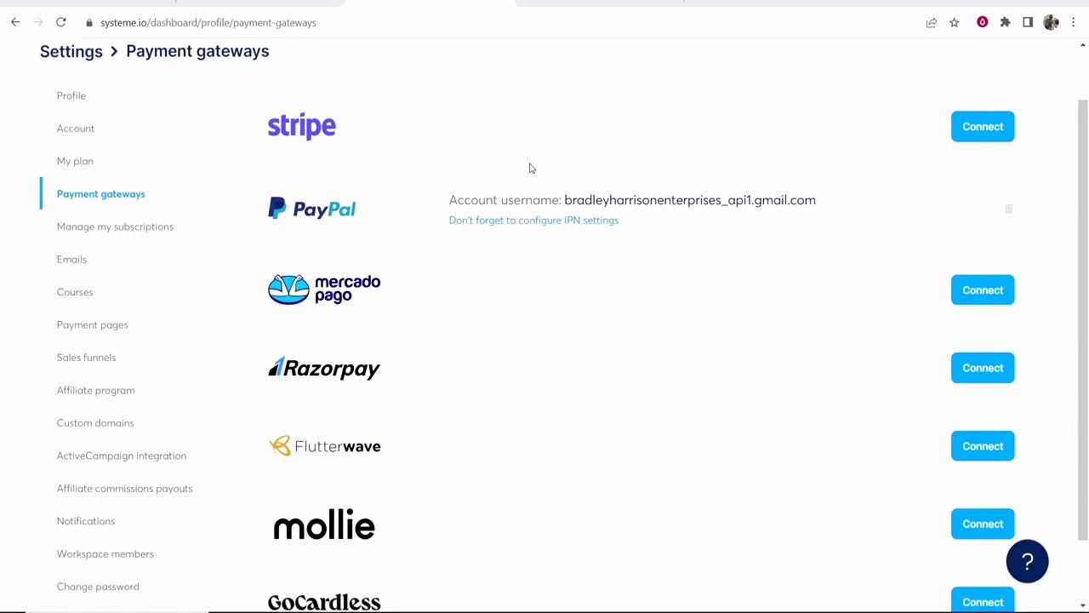
pyautogui.scroll(2, 529, 168)
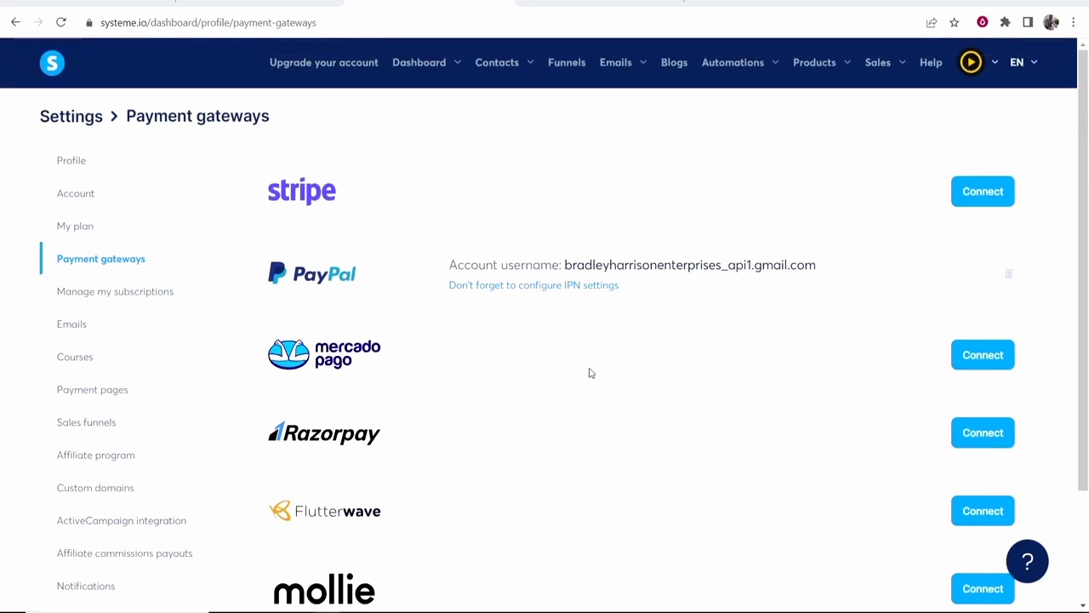
# Start a new funnel from the Funnels list and name it 'YouTube Tutorial'.
pyautogui.click(573, 70)
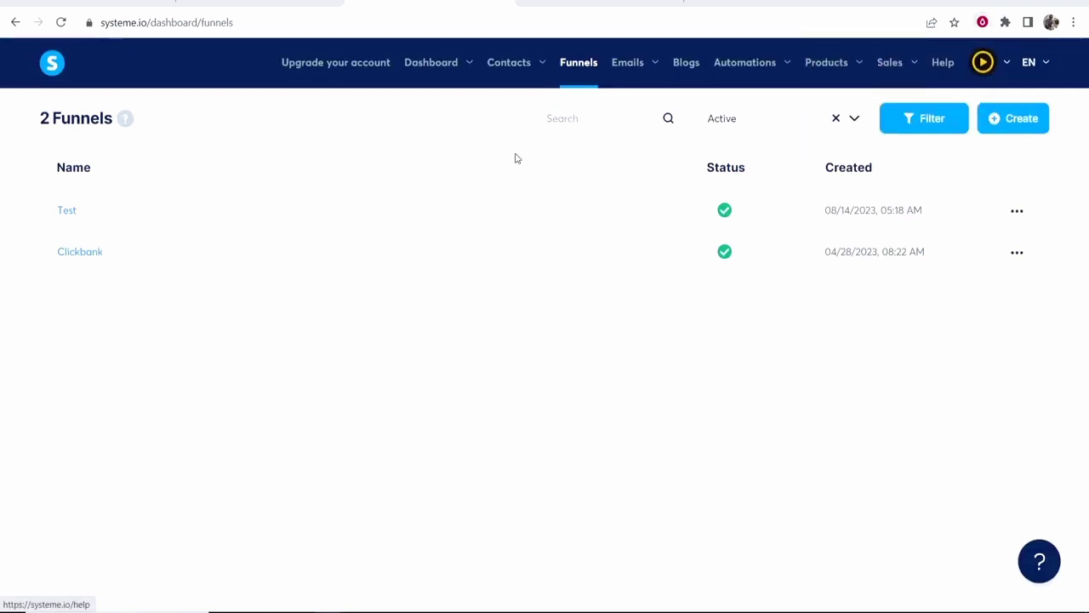
pyautogui.click(1032, 124)
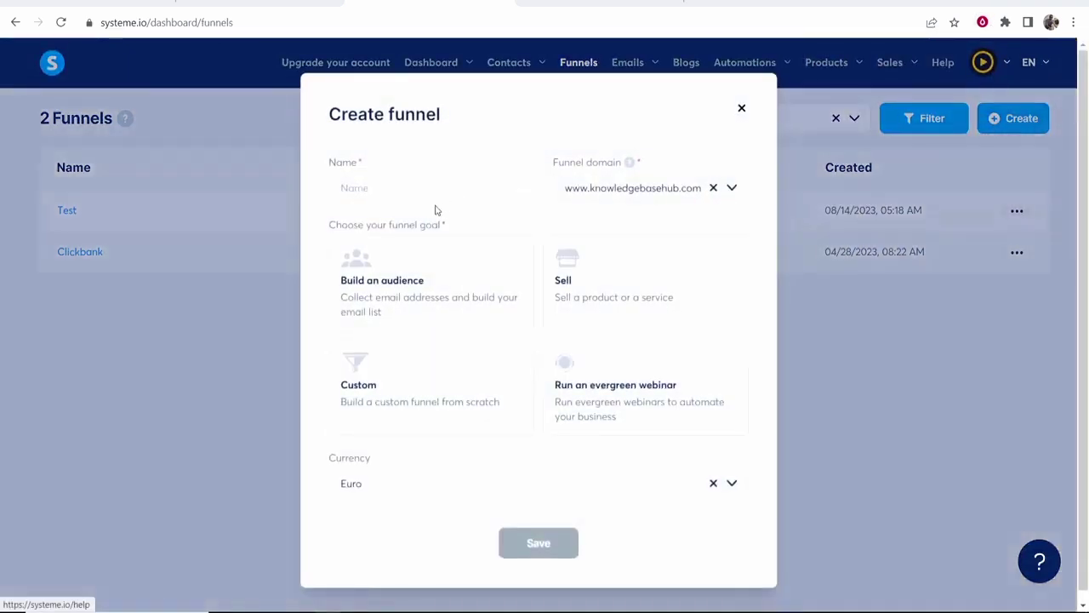
pyautogui.moveTo(440, 109); pyautogui.dragTo(308, 113)
pyautogui.click(409, 188)
pyautogui.write('Y')
pyautogui.press('BackSpace')
pyautogui.write('You')
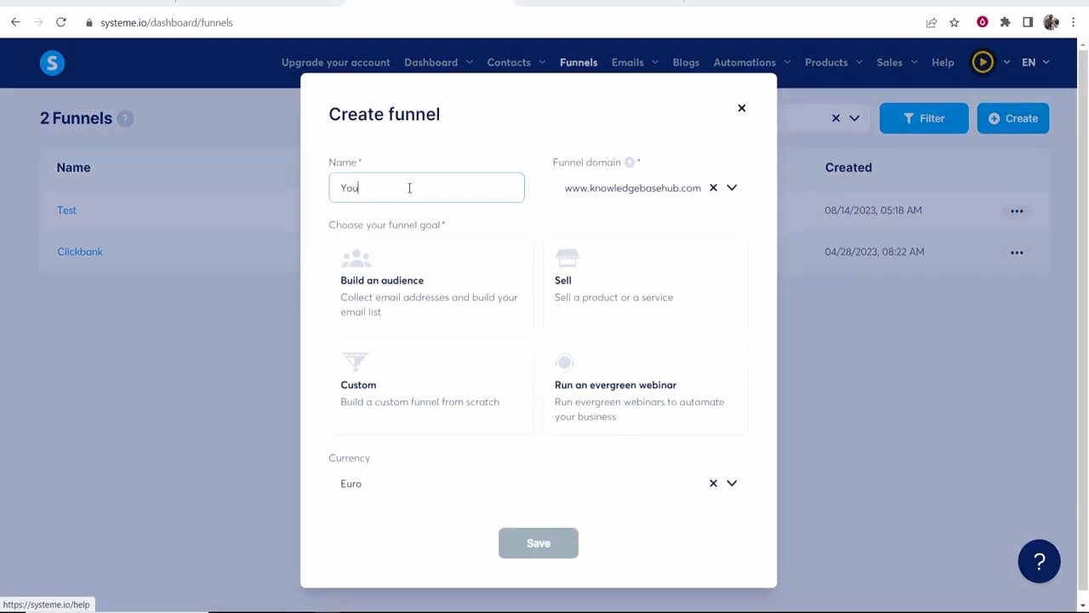
pyautogui.write('Tube Tutorial')
# Set the funnel domain to the account's systeme.io subdomain.
pyautogui.moveTo(564, 194); pyautogui.dragTo(677, 211)
pyautogui.click(677, 210)
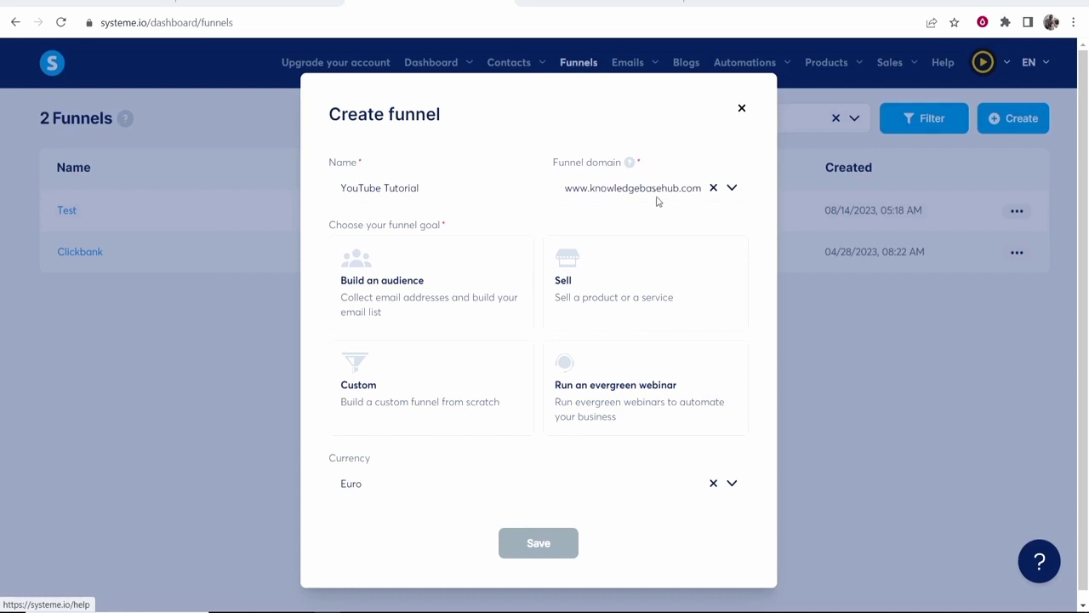
pyautogui.click(732, 187)
pyautogui.click(613, 250)
pyautogui.moveTo(570, 191); pyautogui.dragTo(705, 189)
pyautogui.click(636, 224)
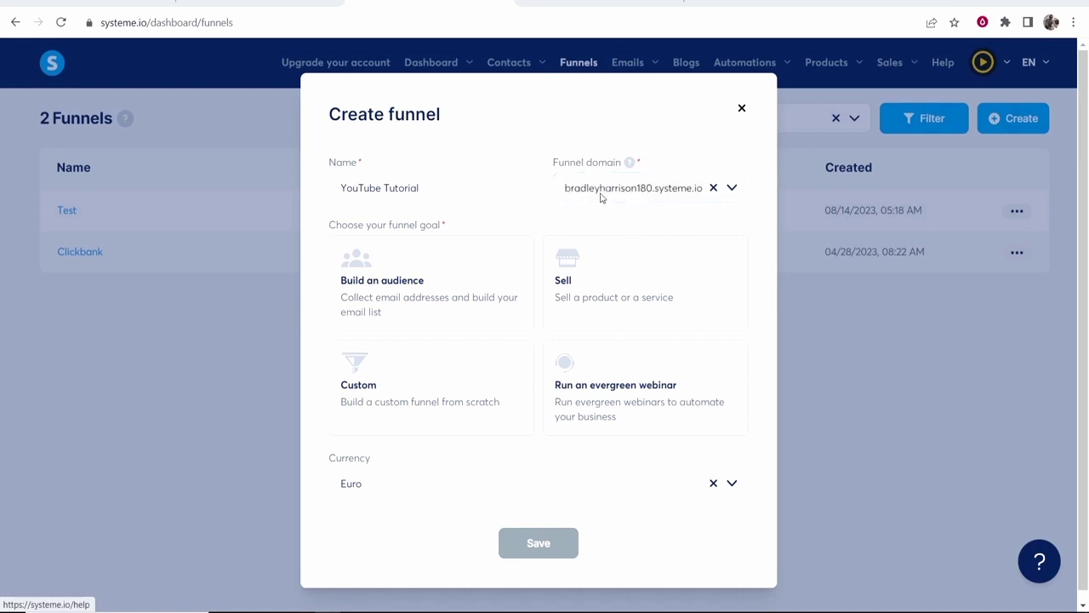
pyautogui.moveTo(562, 194); pyautogui.dragTo(649, 192)
pyautogui.click(652, 192)
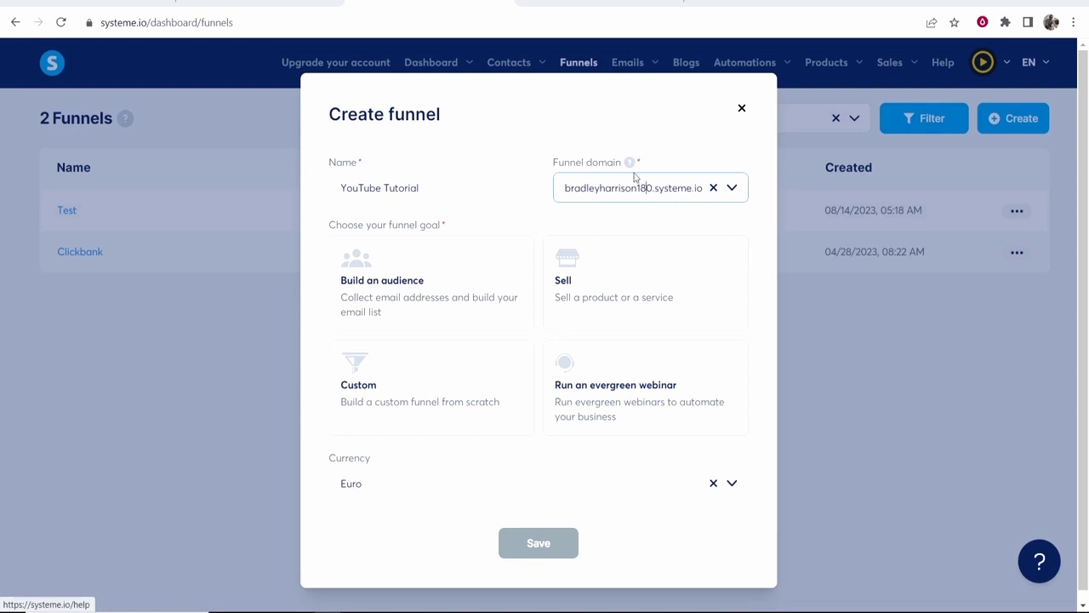
pyautogui.moveTo(644, 192); pyautogui.dragTo(556, 189)
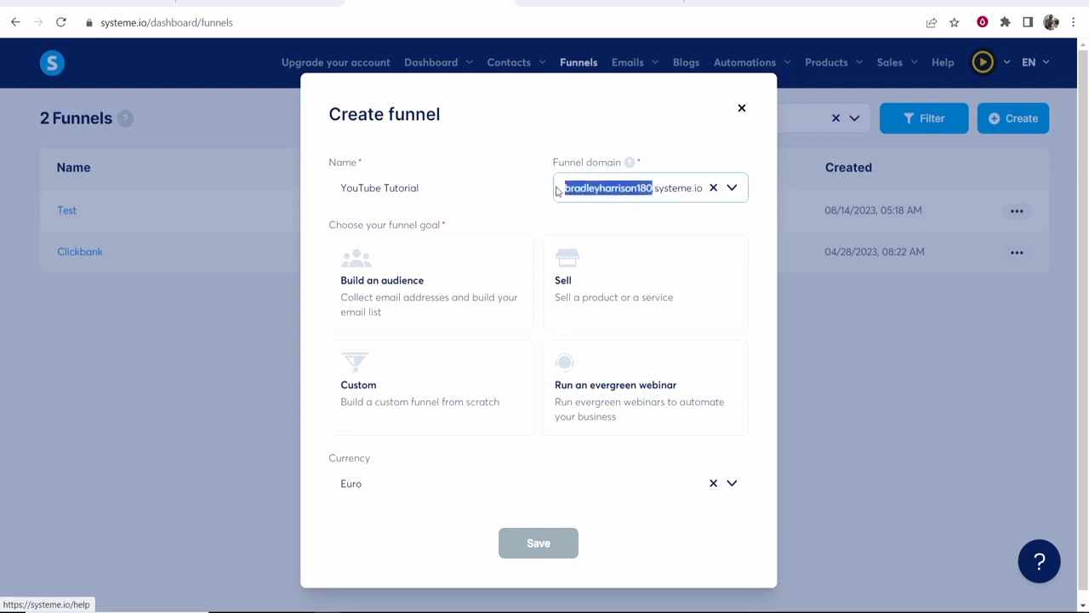
pyautogui.click(634, 192)
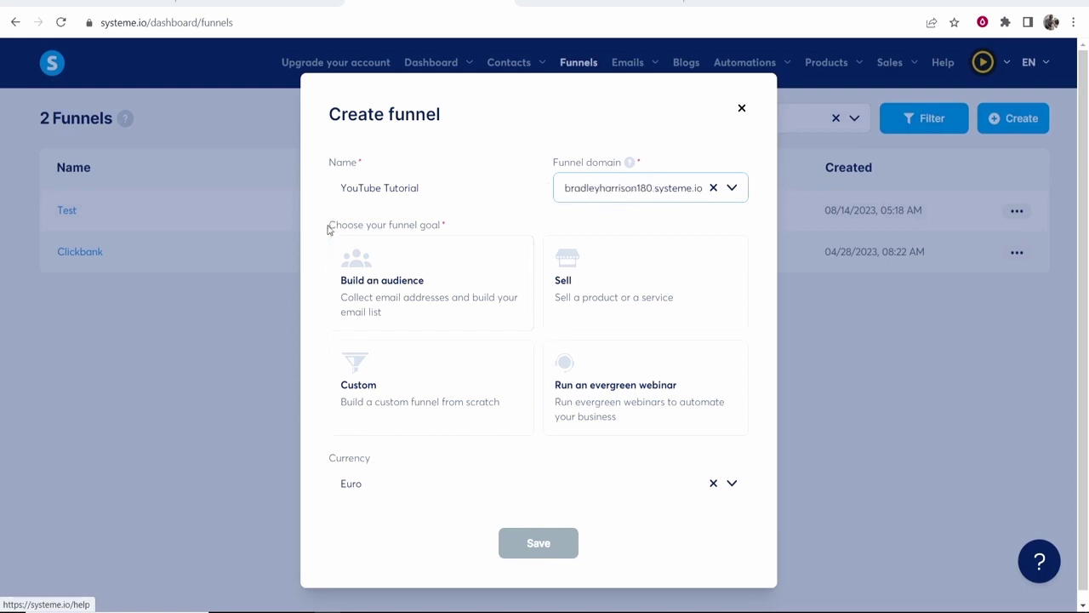
# Choose the Build an audience goal and U.S. Dollar currency, then save the funnel.
pyautogui.moveTo(328, 226); pyautogui.dragTo(479, 231)
pyautogui.click(471, 223)
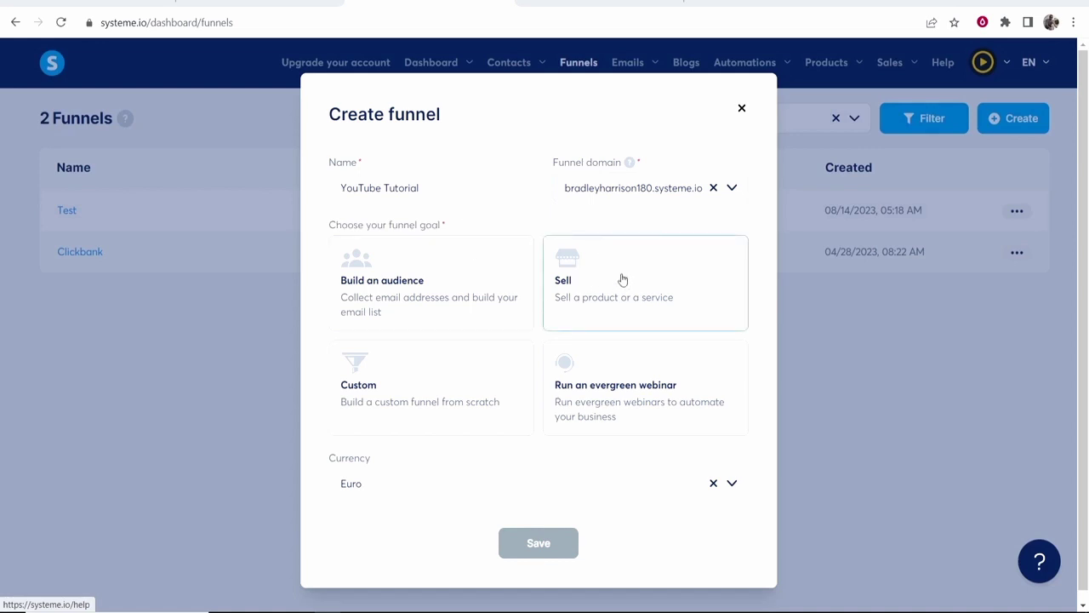
pyautogui.click(407, 281)
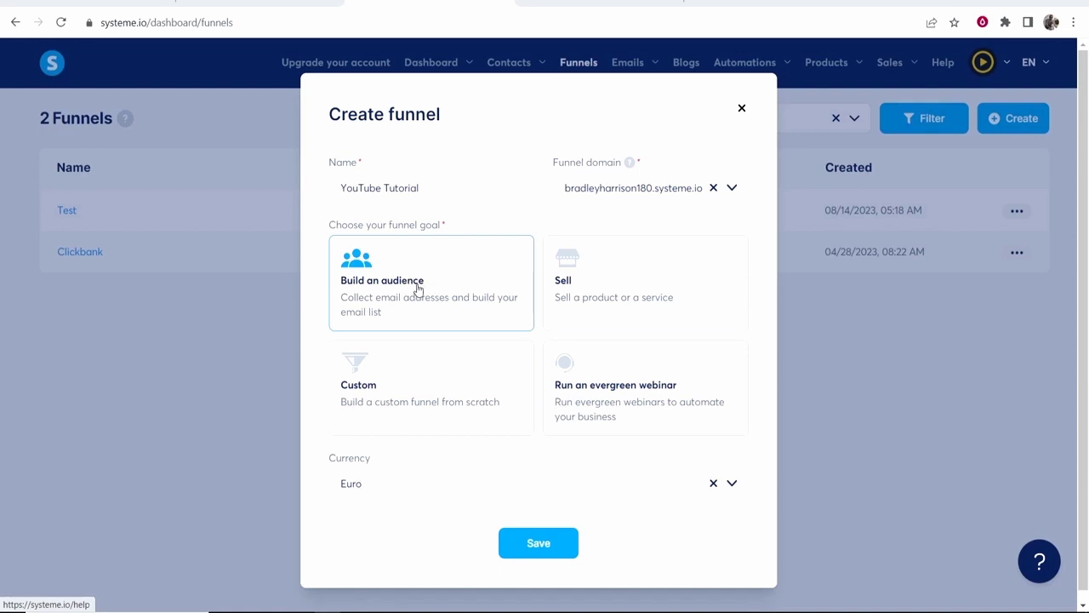
pyautogui.click(732, 483)
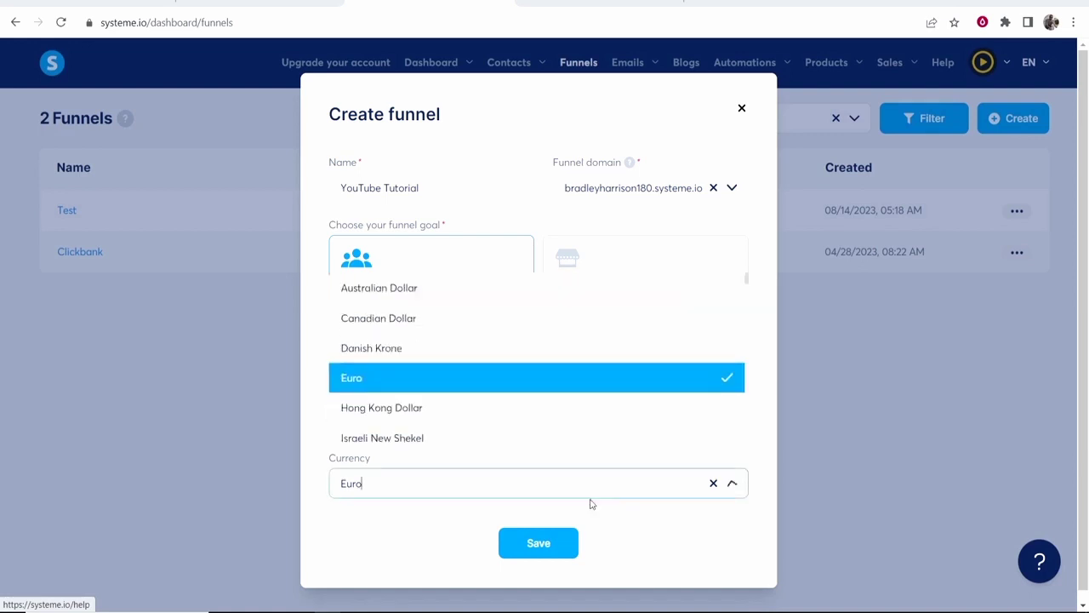
pyautogui.scroll(-5, 427, 405)
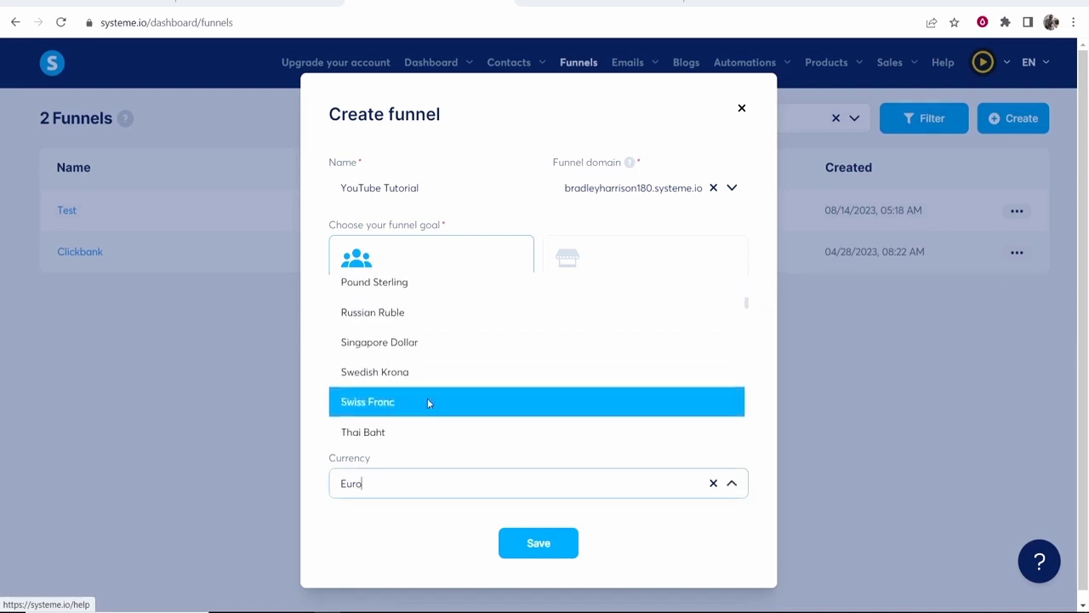
pyautogui.click(428, 398)
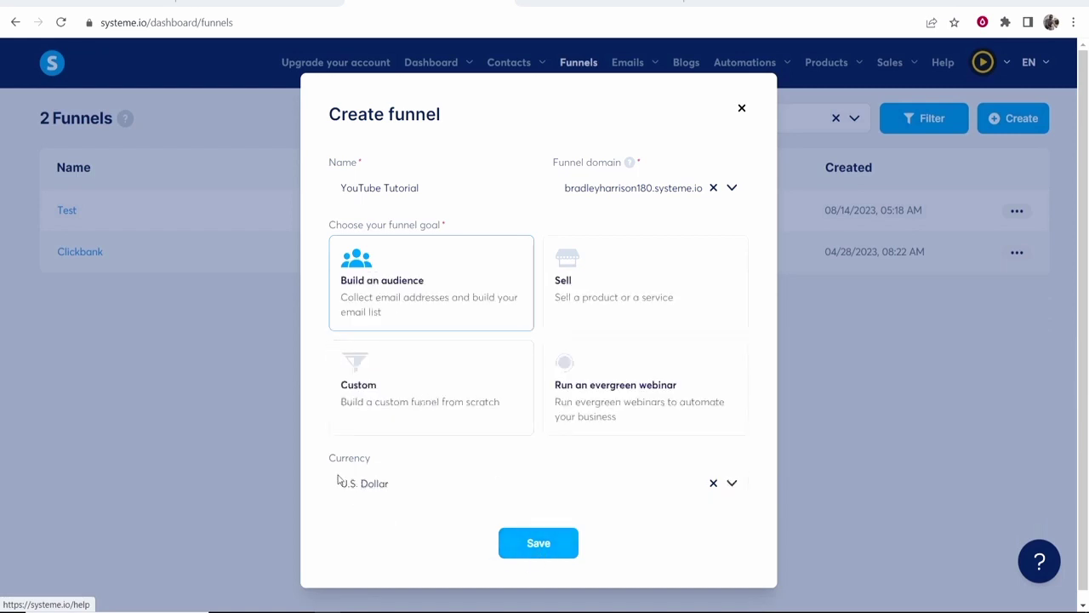
pyautogui.click(540, 541)
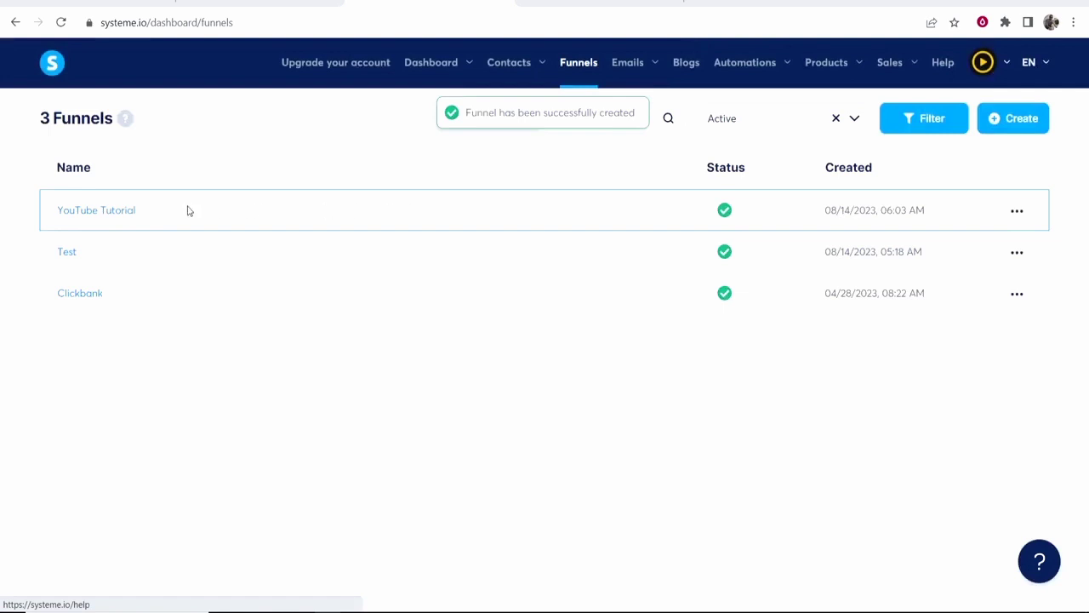
# Open the YouTube Tutorial funnel from the funnels list.
pyautogui.moveTo(162, 211); pyautogui.dragTo(48, 214)
pyautogui.click(133, 221)
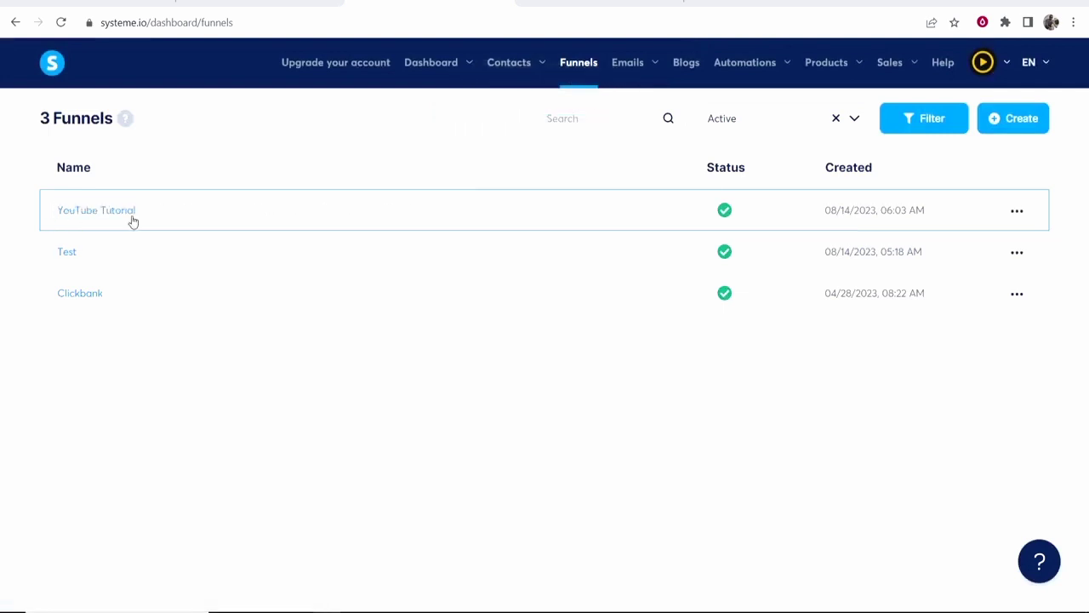
pyautogui.click(87, 213)
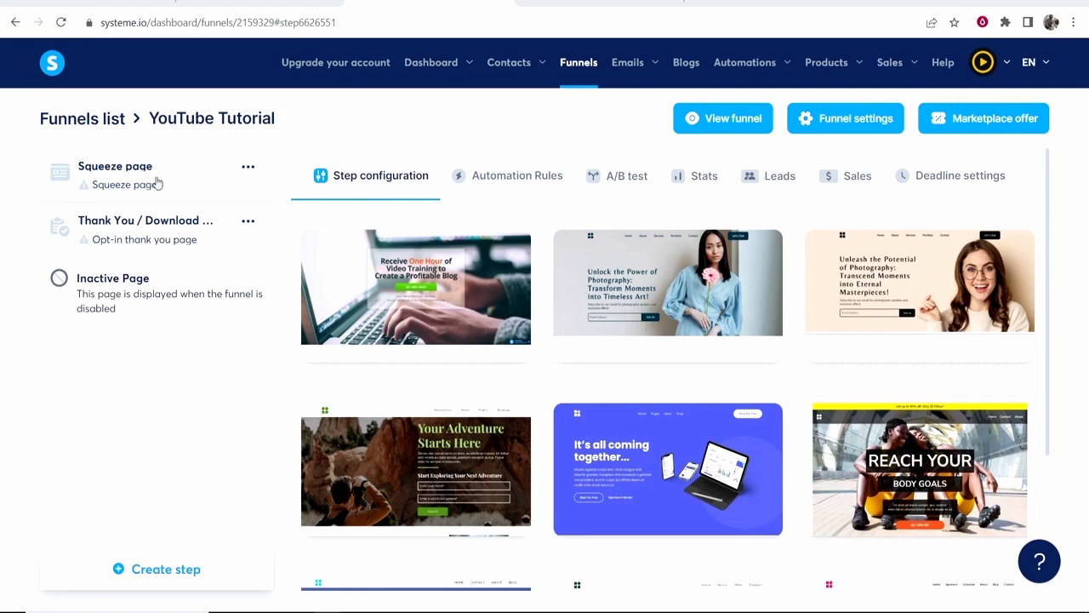
# Show 30 squeeze page templates per page and scroll through them.
pyautogui.scroll(-3, 958, 291)
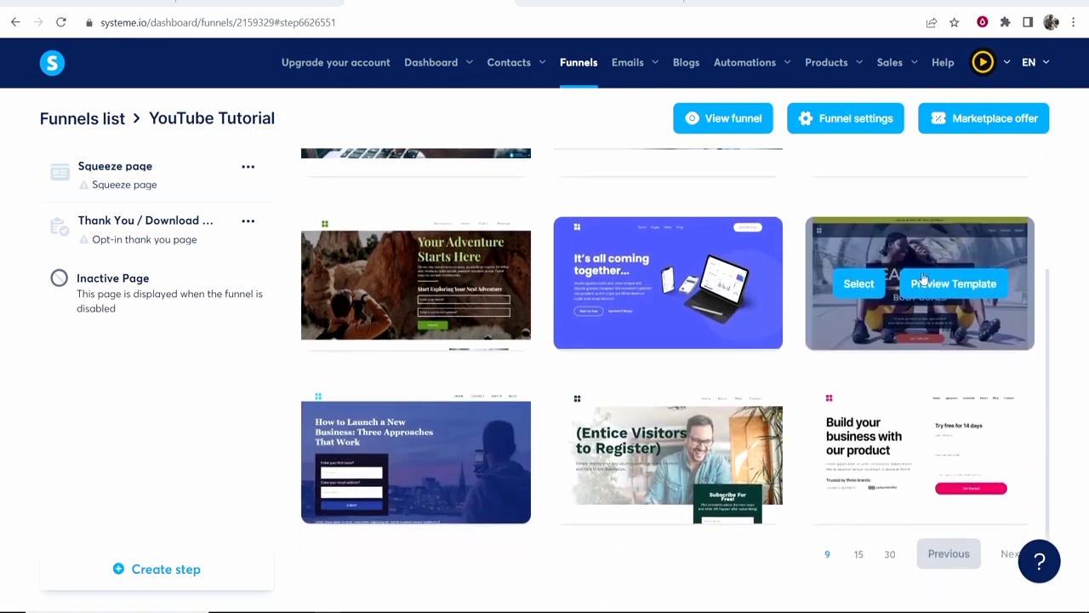
pyautogui.moveTo(919, 425)
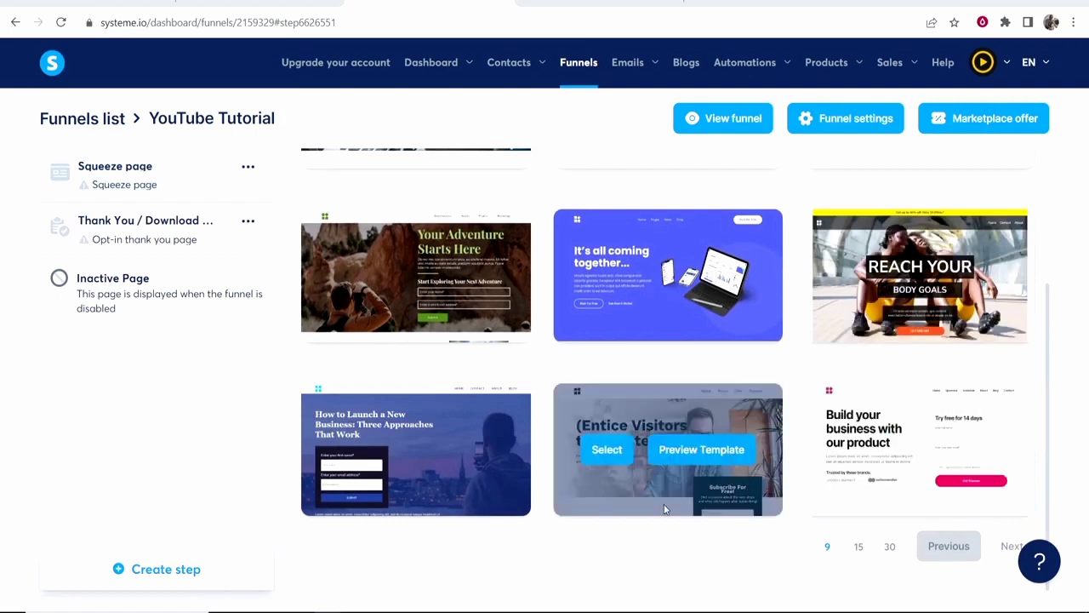
pyautogui.click(889, 547)
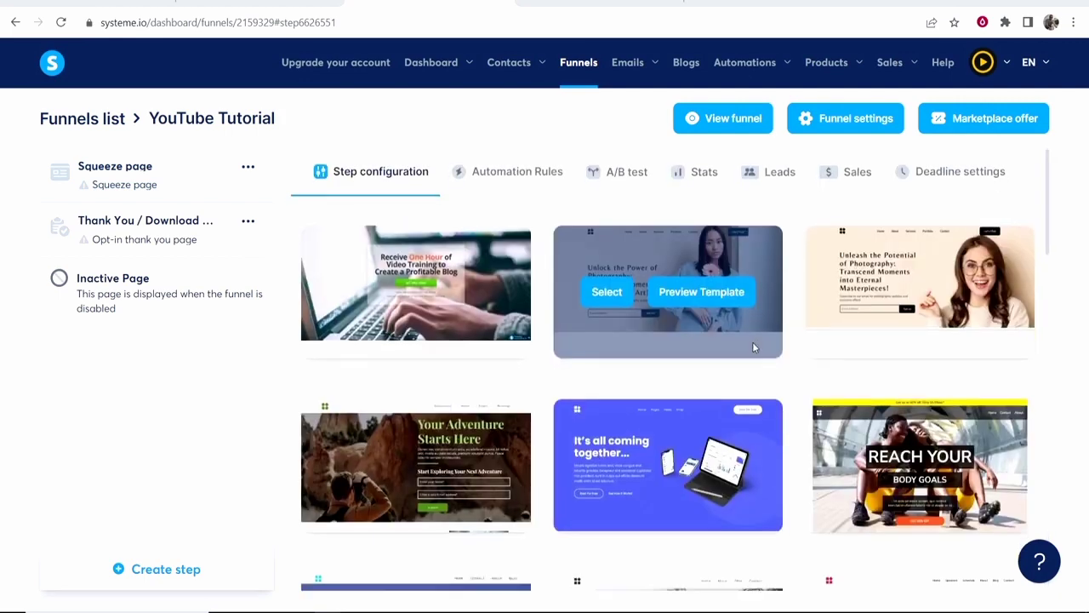
pyautogui.scroll(-4, 752, 341)
pyautogui.scroll(-6, 752, 341)
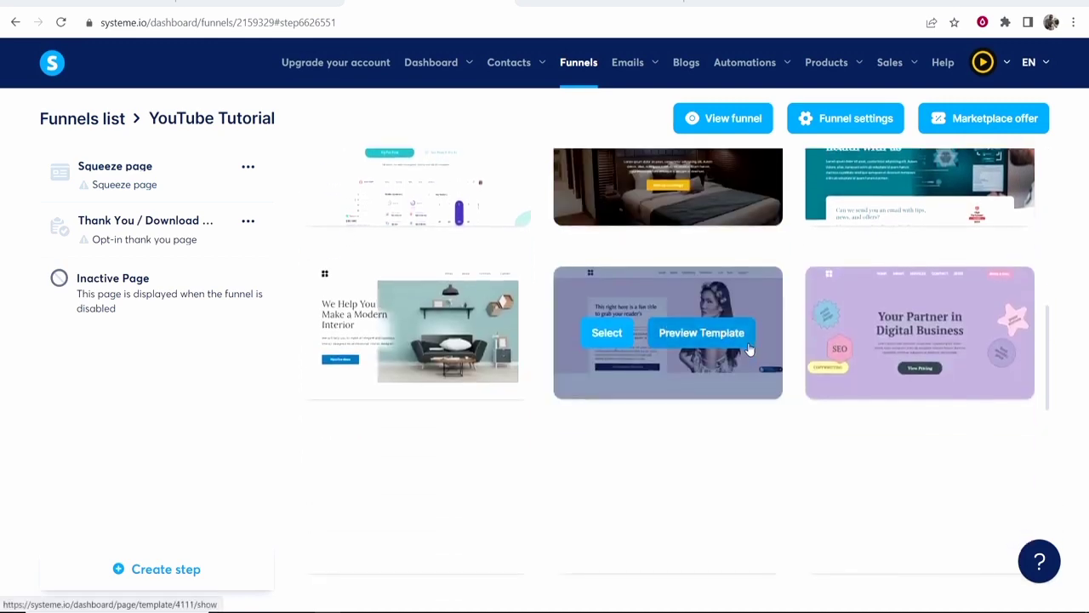
pyautogui.scroll(-3, 787, 348)
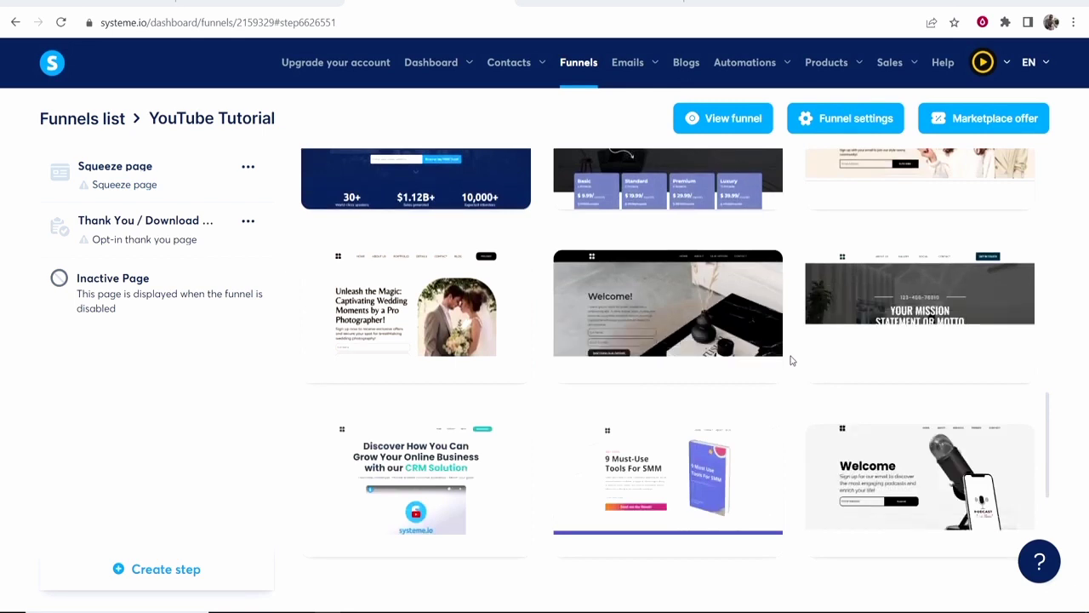
pyautogui.scroll(-4, 791, 360)
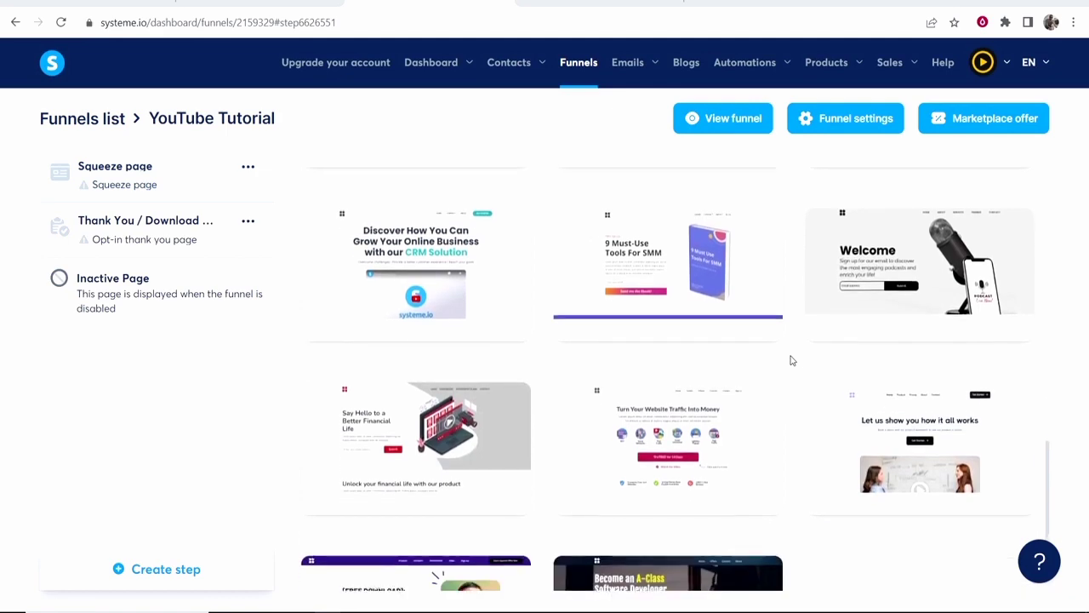
pyautogui.scroll(-1, 808, 420)
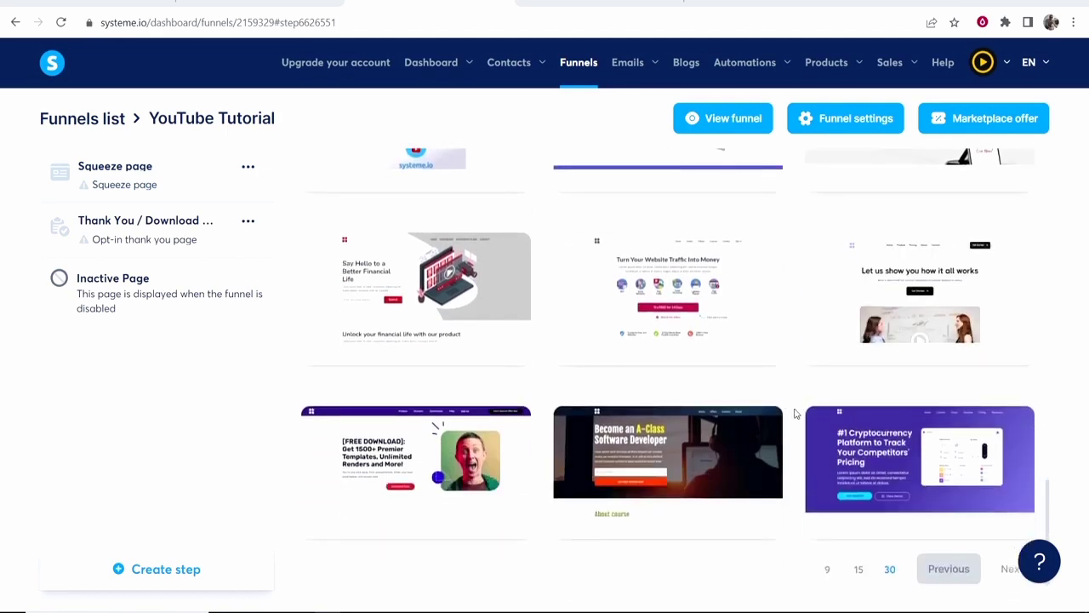
pyautogui.scroll(-1, 794, 413)
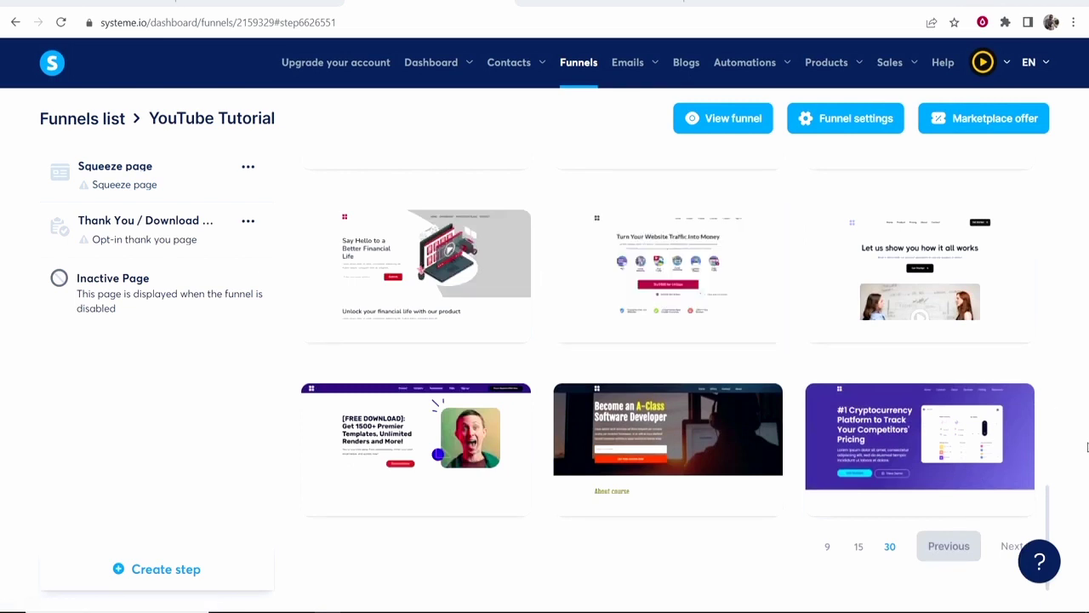
# Go to the next template page and preview 'Simply the best newsletter you could join'.
pyautogui.click(1013, 549)
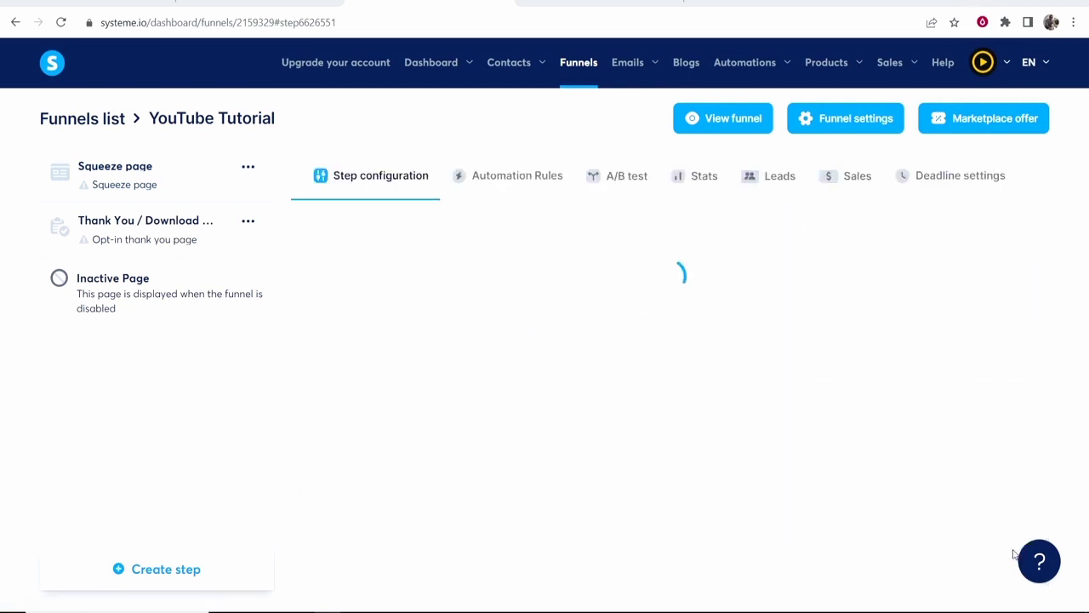
pyautogui.moveTo(638, 318)
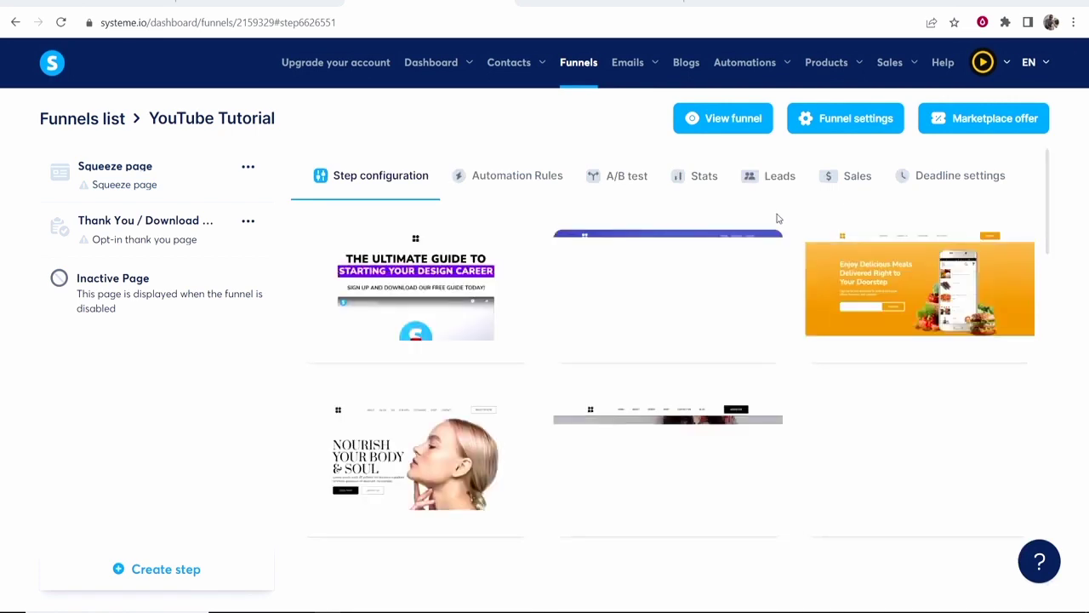
pyautogui.scroll(-5, 777, 219)
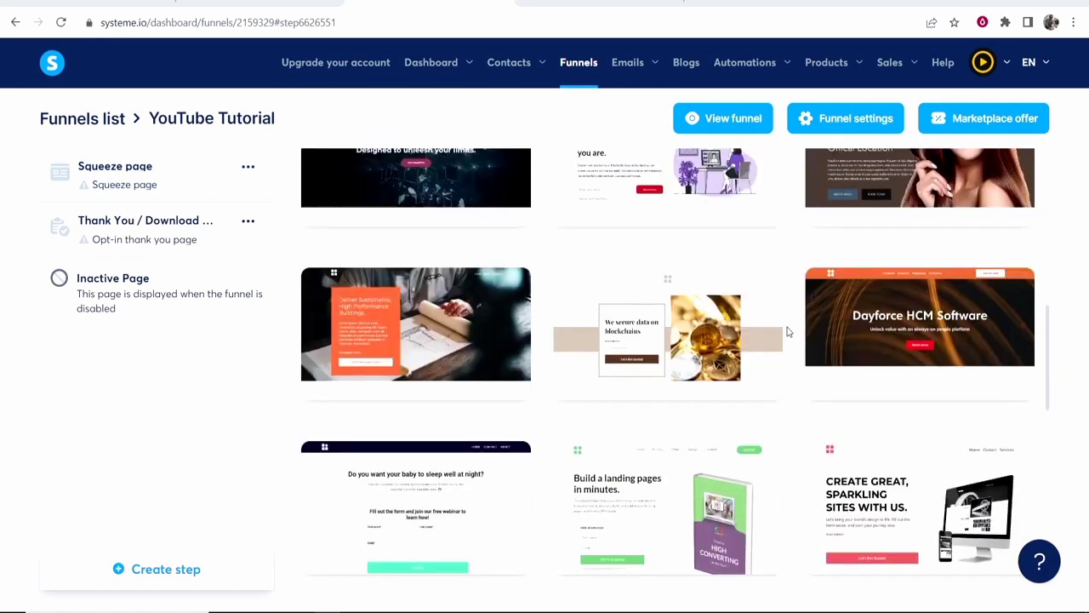
pyautogui.moveTo(745, 397)
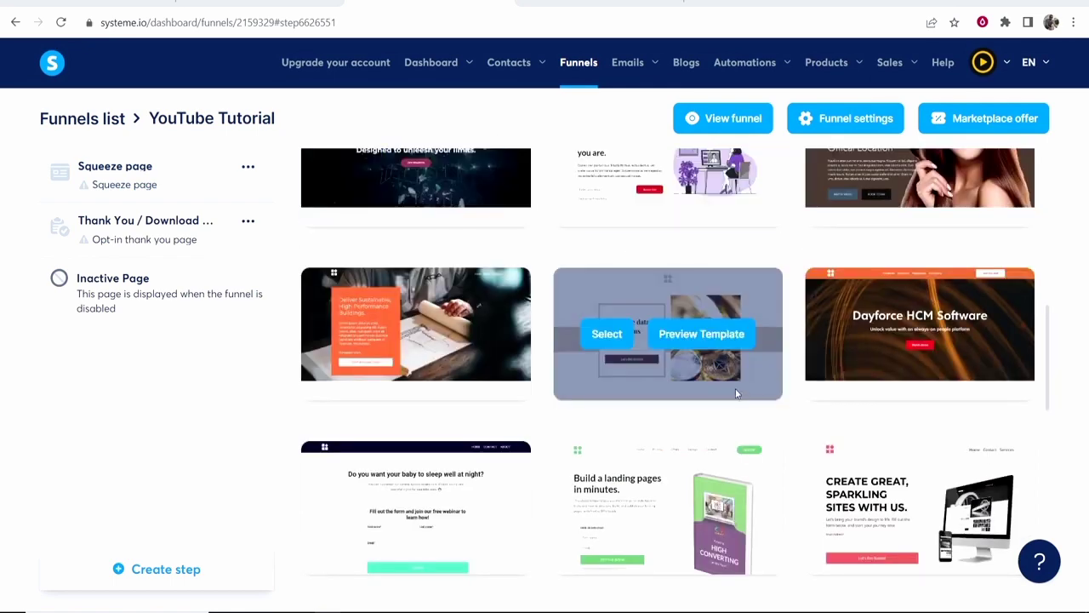
pyautogui.scroll(4, 737, 394)
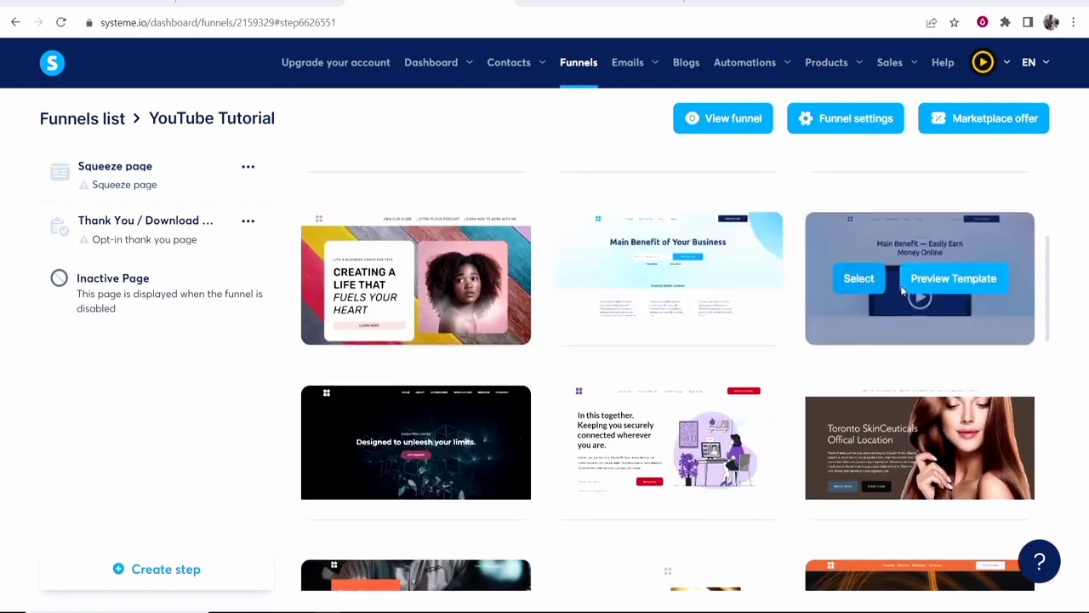
pyautogui.scroll(5, 919, 292)
pyautogui.scroll(-5, 621, 389)
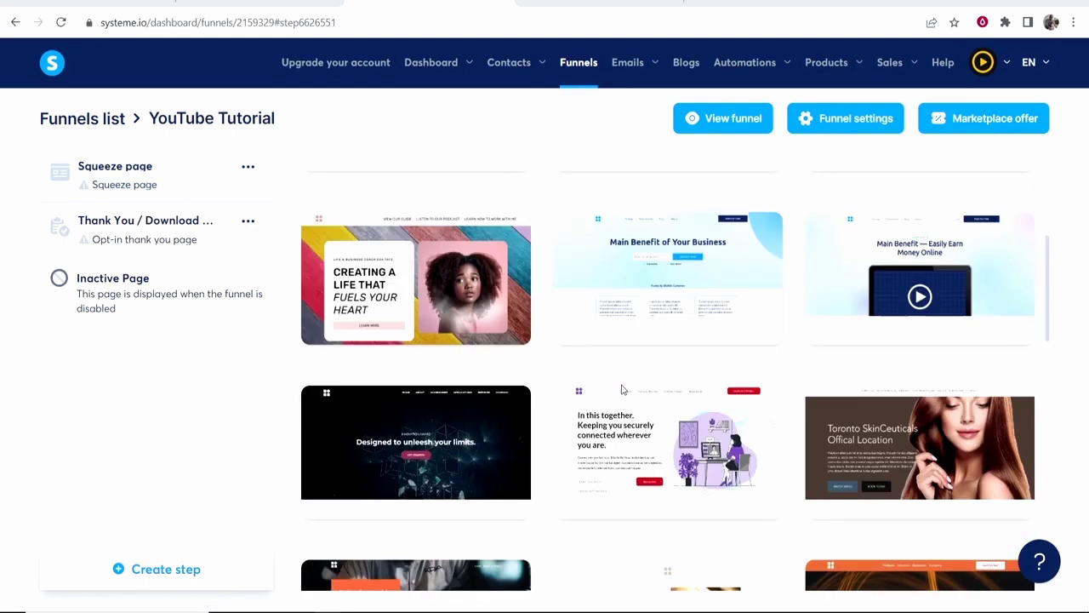
pyautogui.scroll(-5, 621, 389)
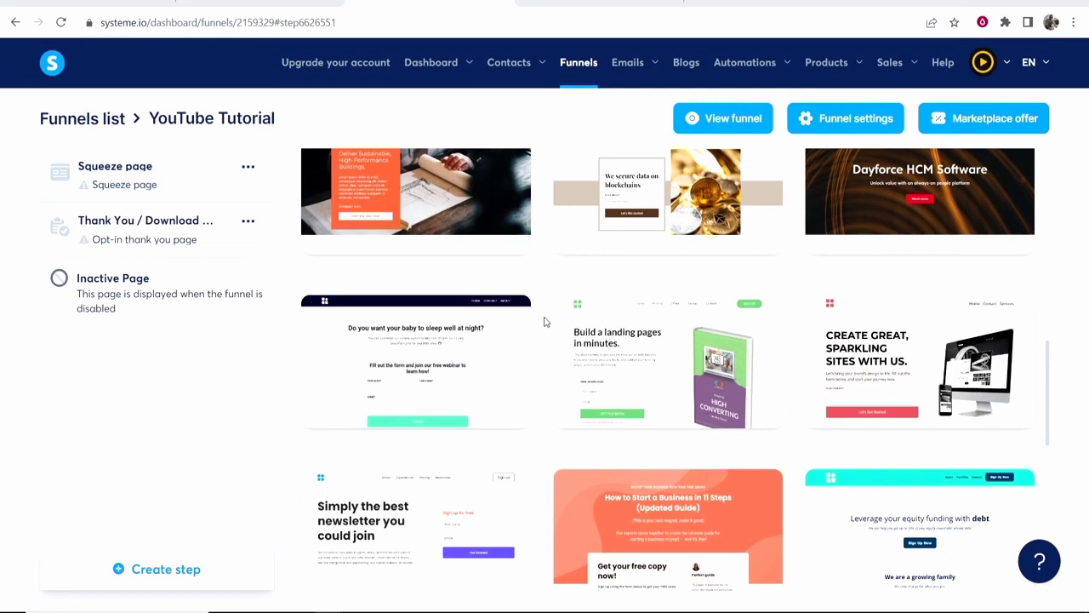
pyautogui.scroll(-2, 544, 322)
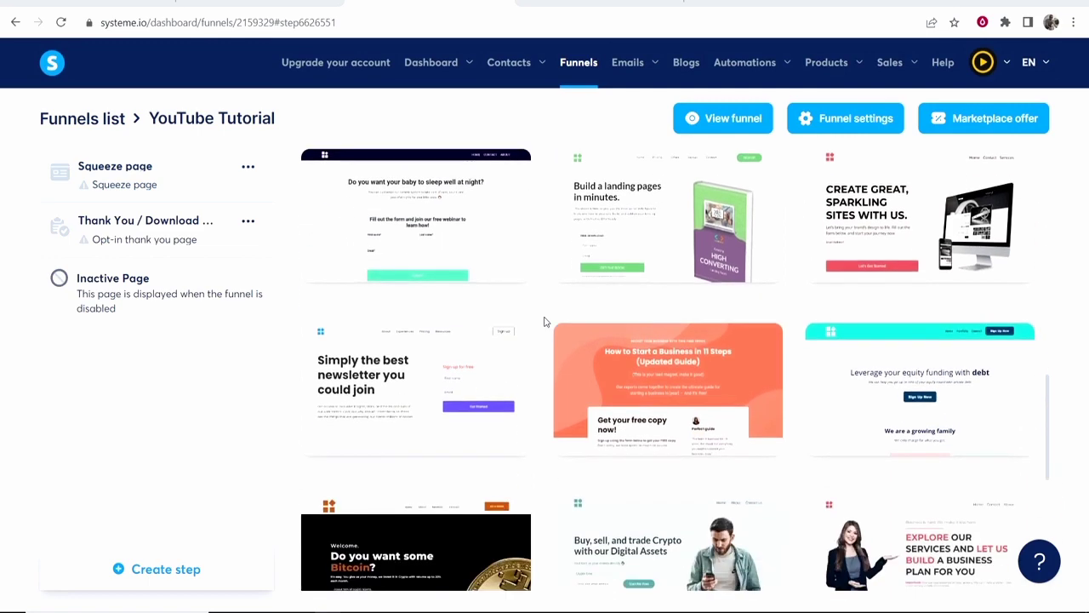
pyautogui.moveTo(398, 393)
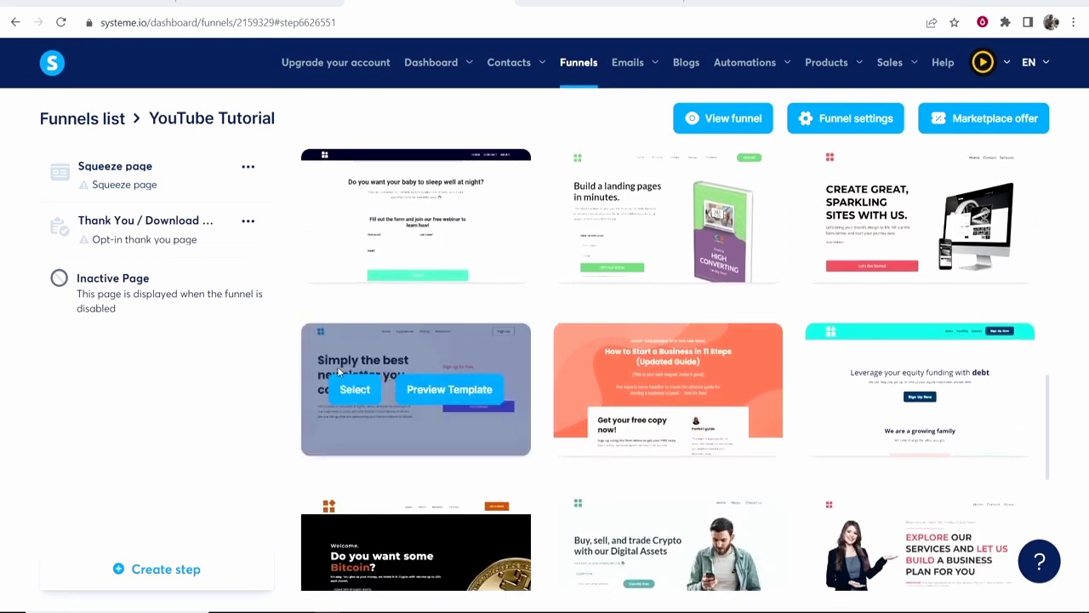
pyautogui.click(450, 391)
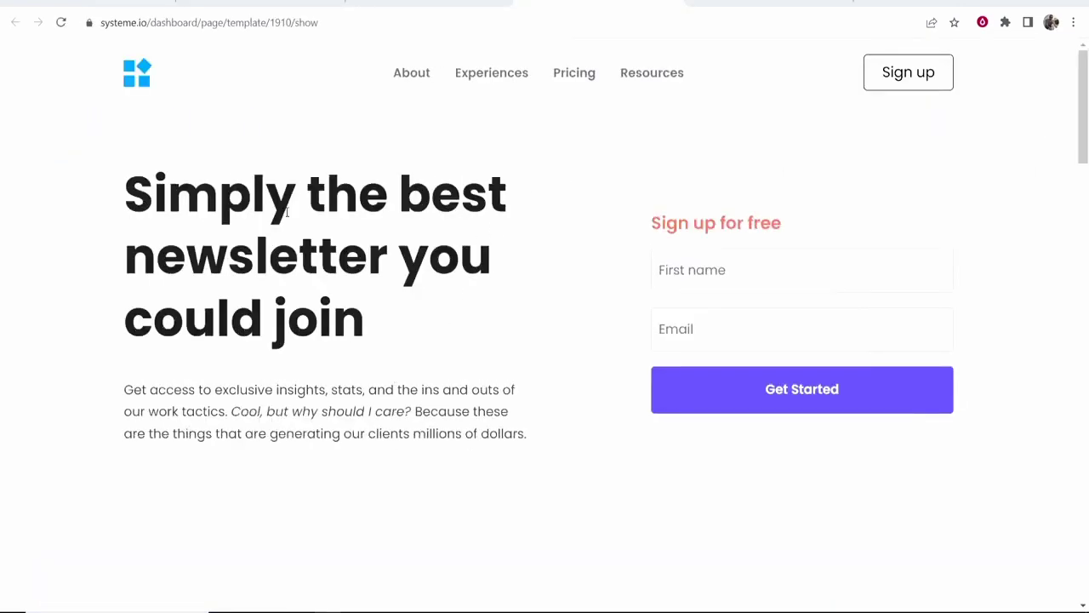
# Scroll through the newsletter template preview, then close it.
pyautogui.scroll(-10, 481, 181)
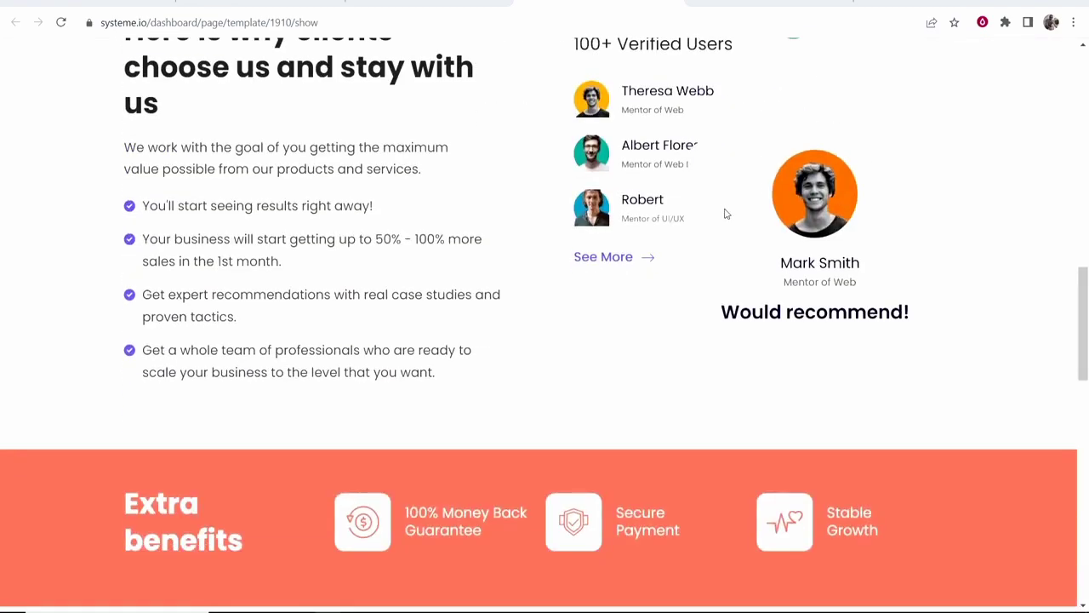
pyautogui.scroll(-13, 726, 213)
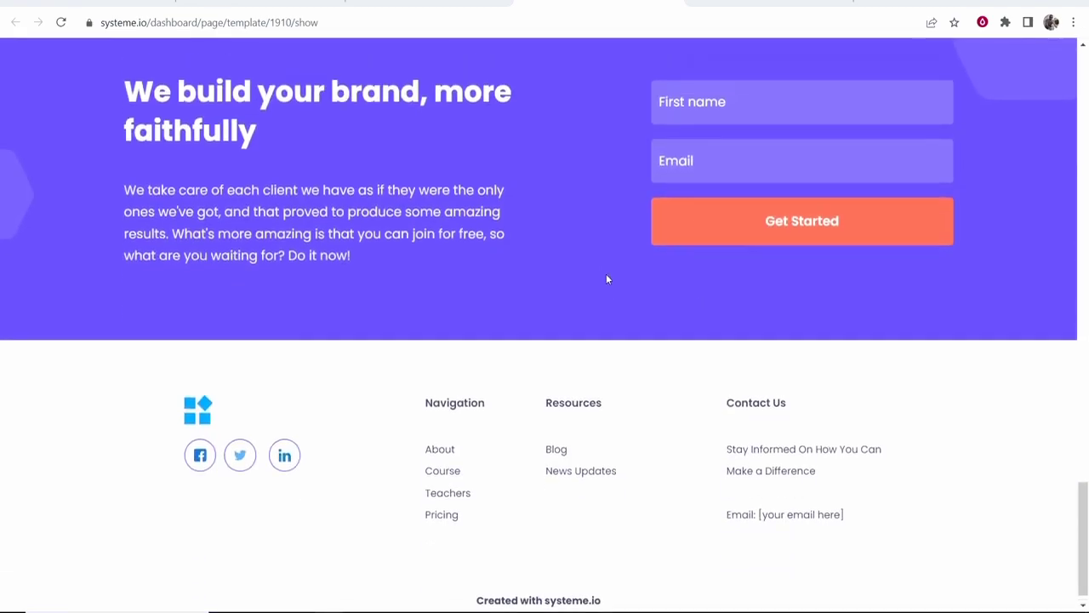
pyautogui.scroll(20, 607, 279)
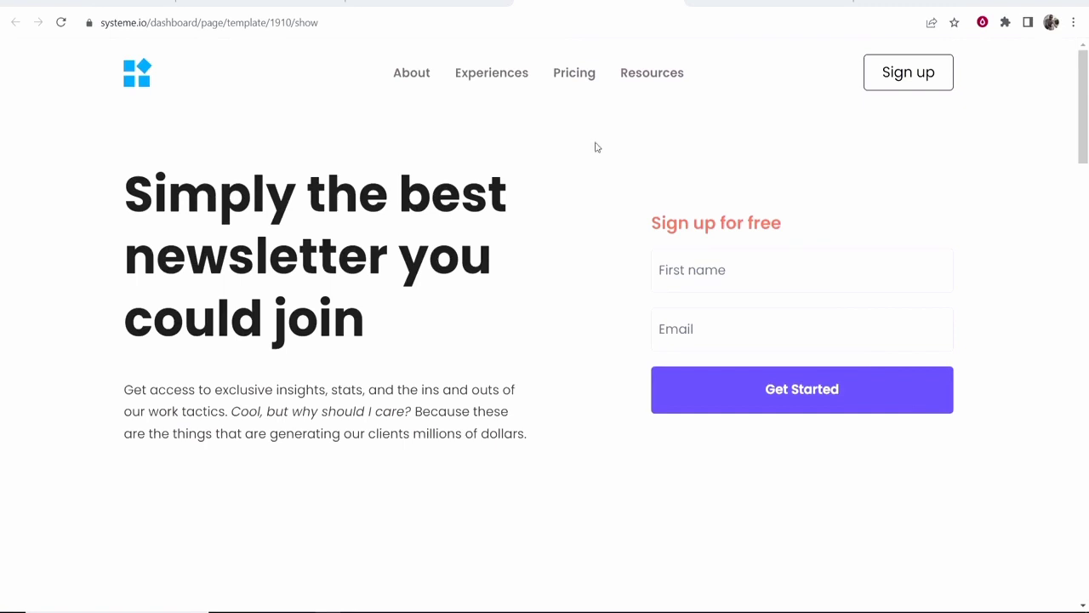
pyautogui.click(674, 2)
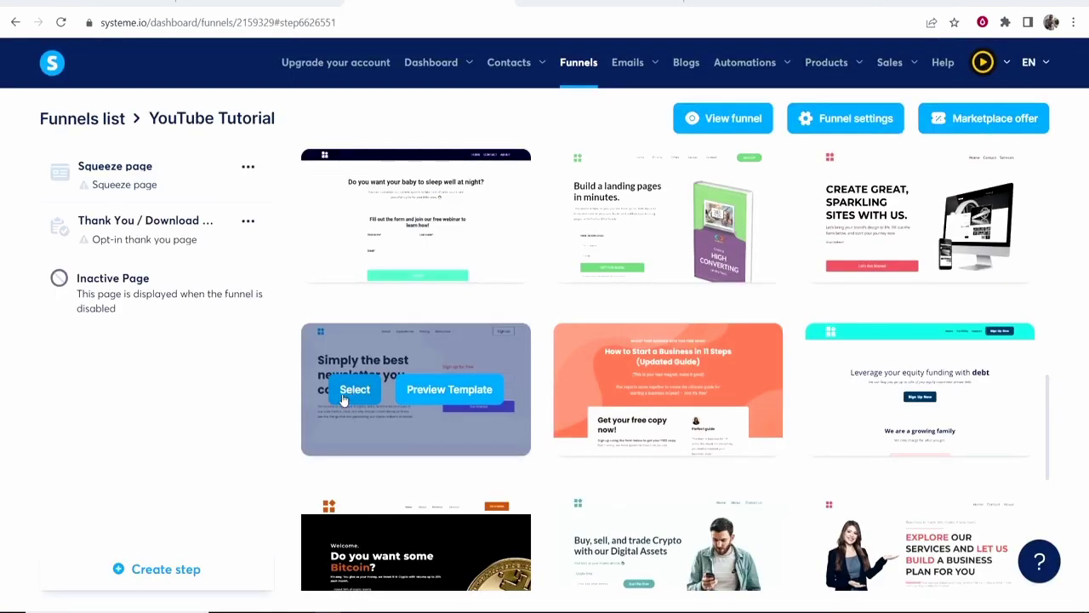
# Select the newsletter template, rename the squeeze step from 'Squeeze page' to 'YouTube' and save.
pyautogui.click(351, 390)
pyautogui.moveTo(414, 275); pyautogui.dragTo(227, 267)
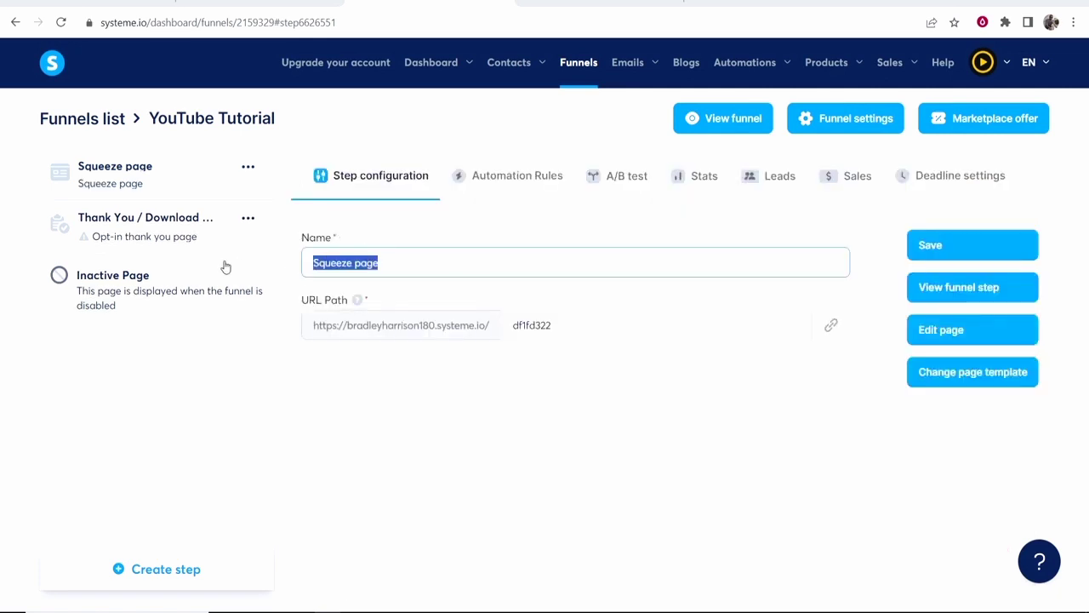
pyautogui.click(460, 273)
pyautogui.moveTo(457, 273); pyautogui.dragTo(275, 286)
pyautogui.moveTo(384, 260); pyautogui.dragTo(245, 269)
pyautogui.press('BackSpace')
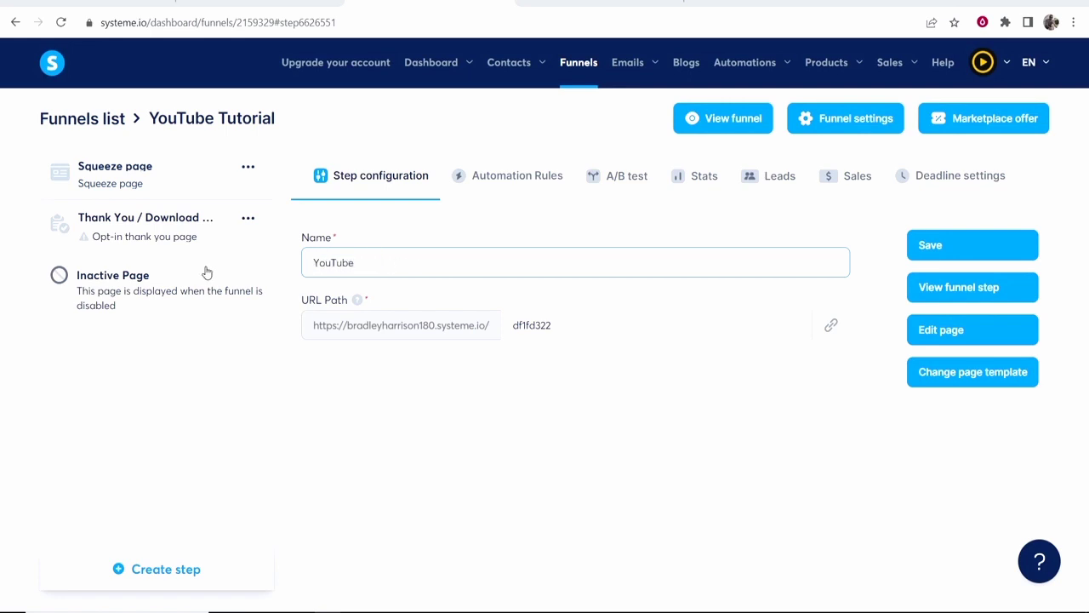
pyautogui.press('Return')
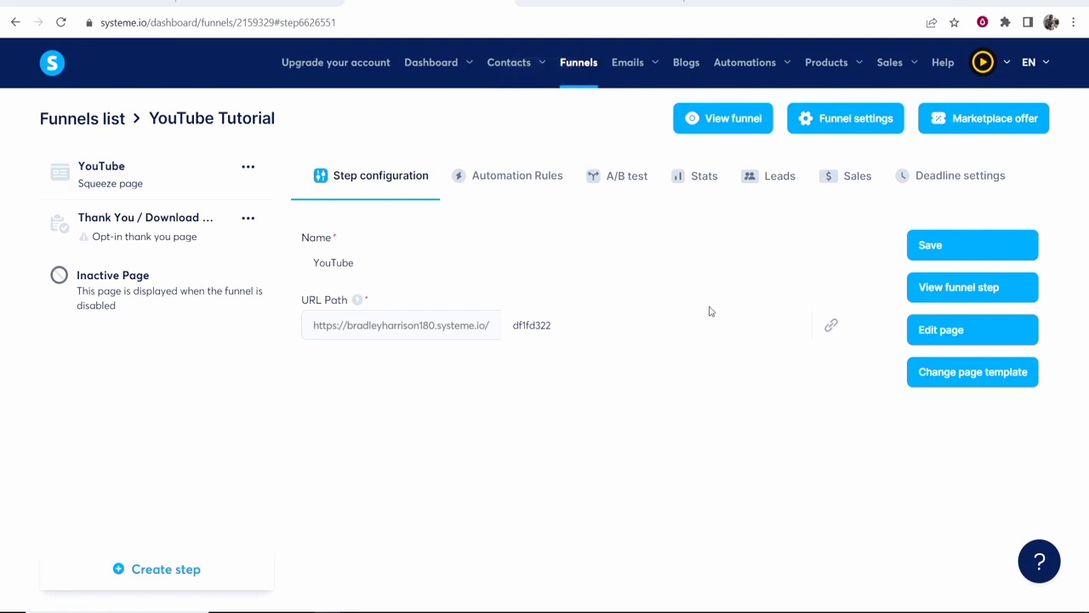
pyautogui.click(979, 257)
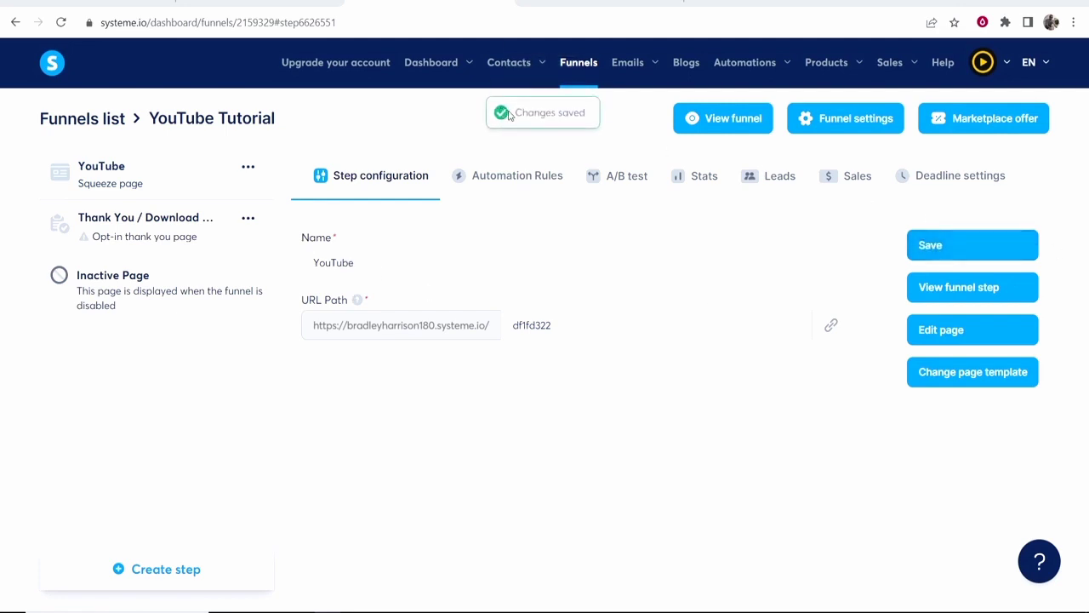
# Open the YouTube squeeze page in the page editor.
pyautogui.moveTo(509, 115); pyautogui.dragTo(598, 116)
pyautogui.press('Tab')
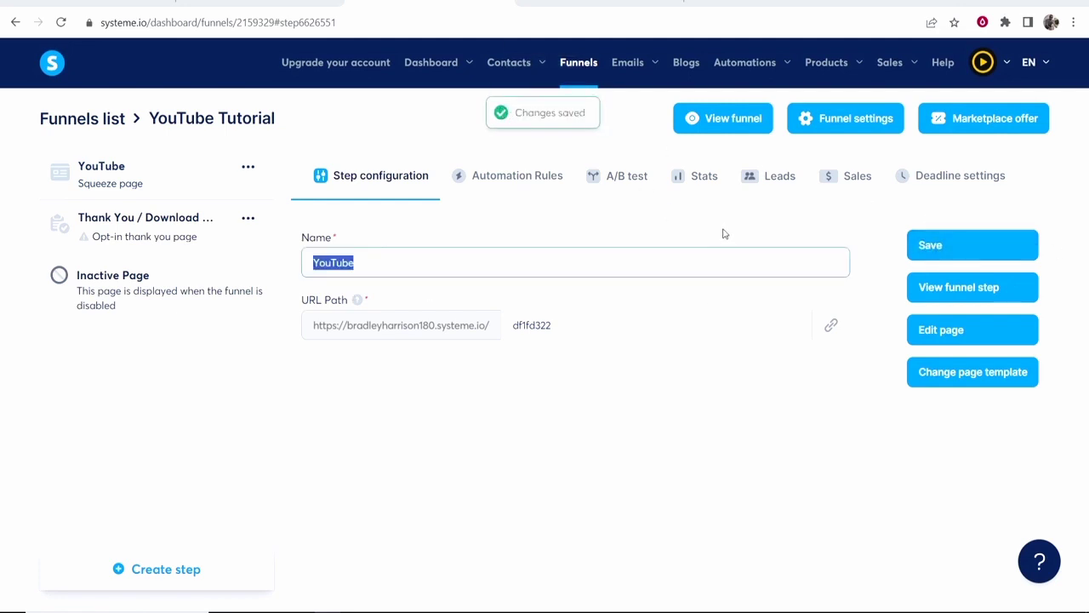
pyautogui.click(949, 337)
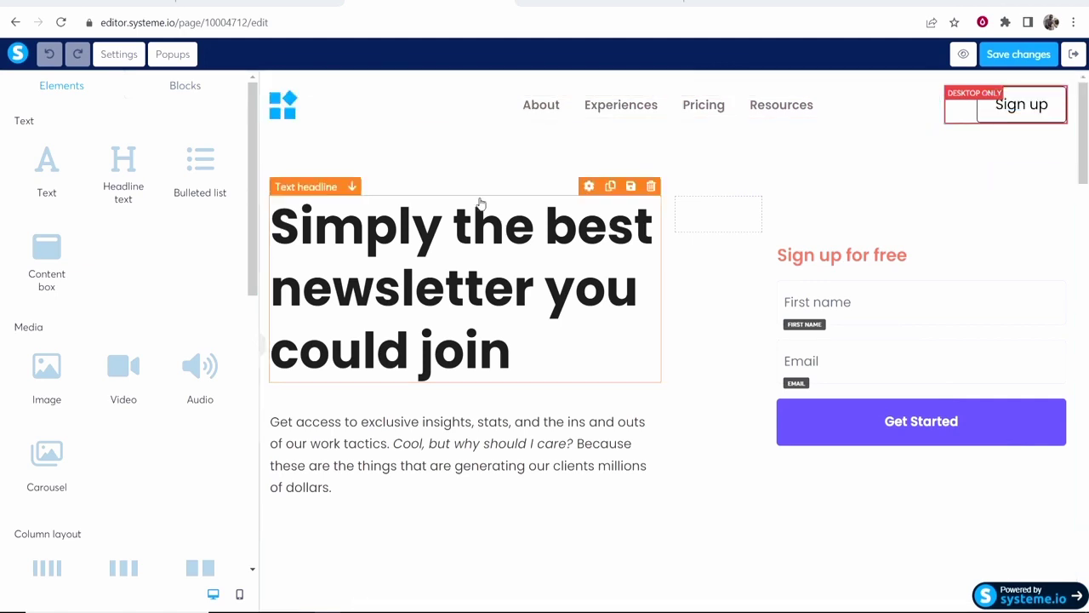
# Replace the template's newsletter headline with 'The Best Smoothie Diet For Weight Loss'.
pyautogui.click(528, 244)
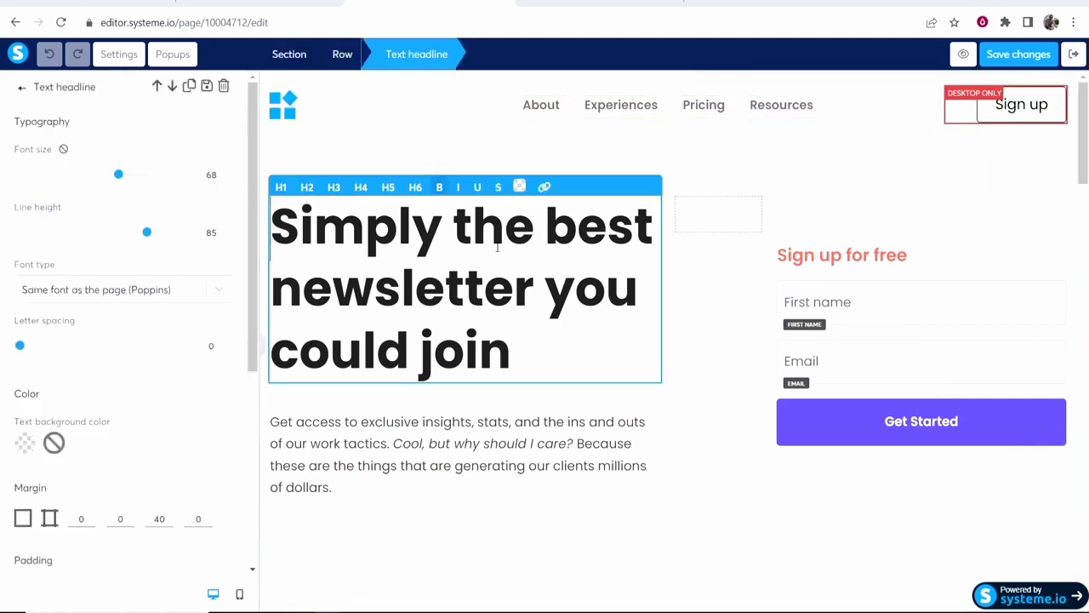
pyautogui.click(410, 138)
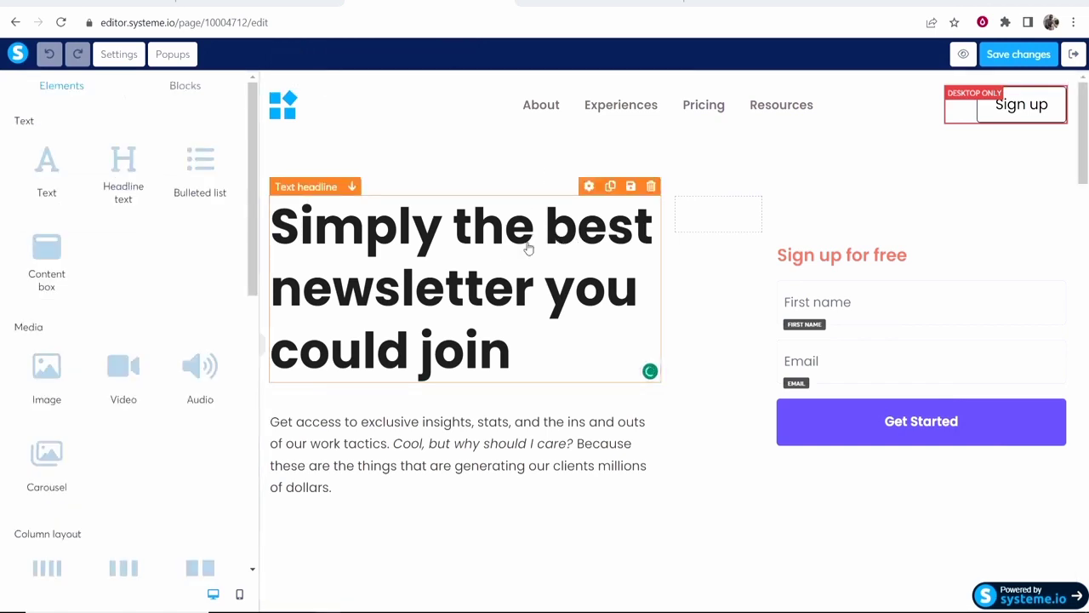
pyautogui.click(503, 323)
pyautogui.moveTo(512, 353); pyautogui.dragTo(284, 223)
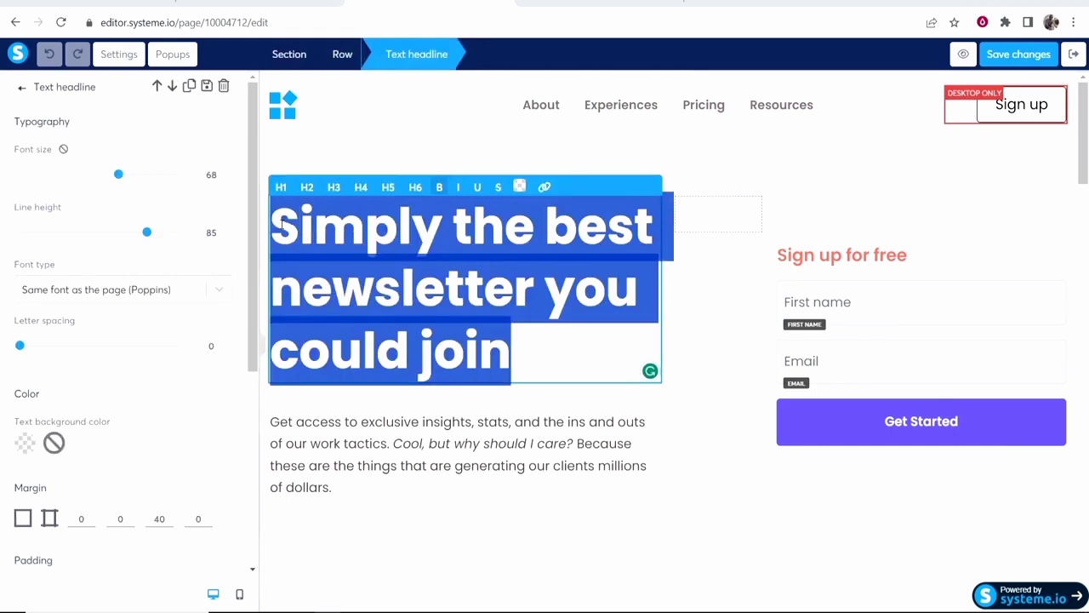
pyautogui.write('T')
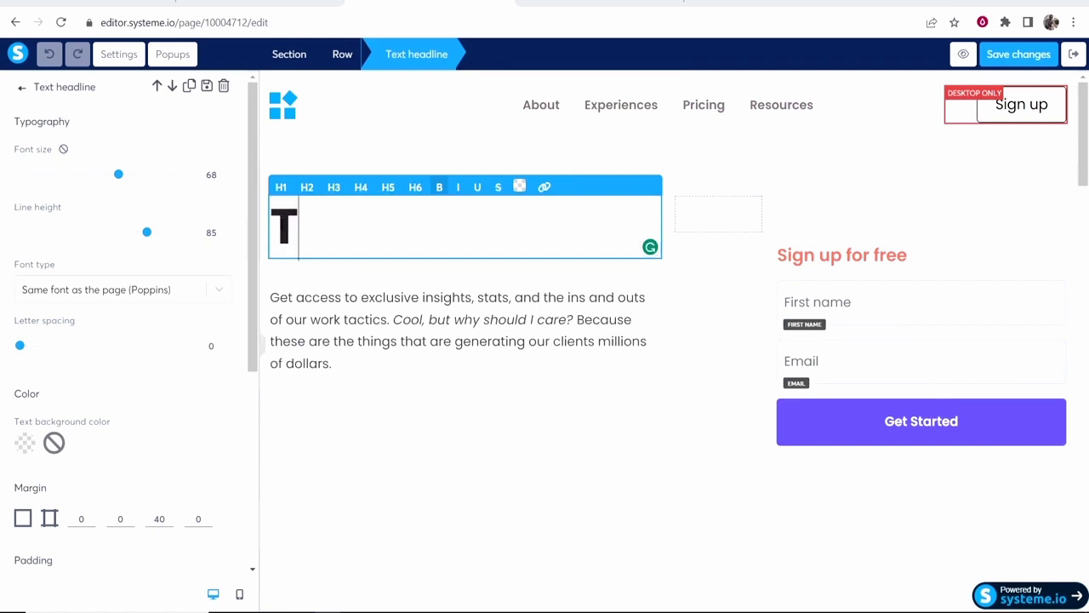
pyautogui.write('he Best Smoothie Diet For Weight Loss')
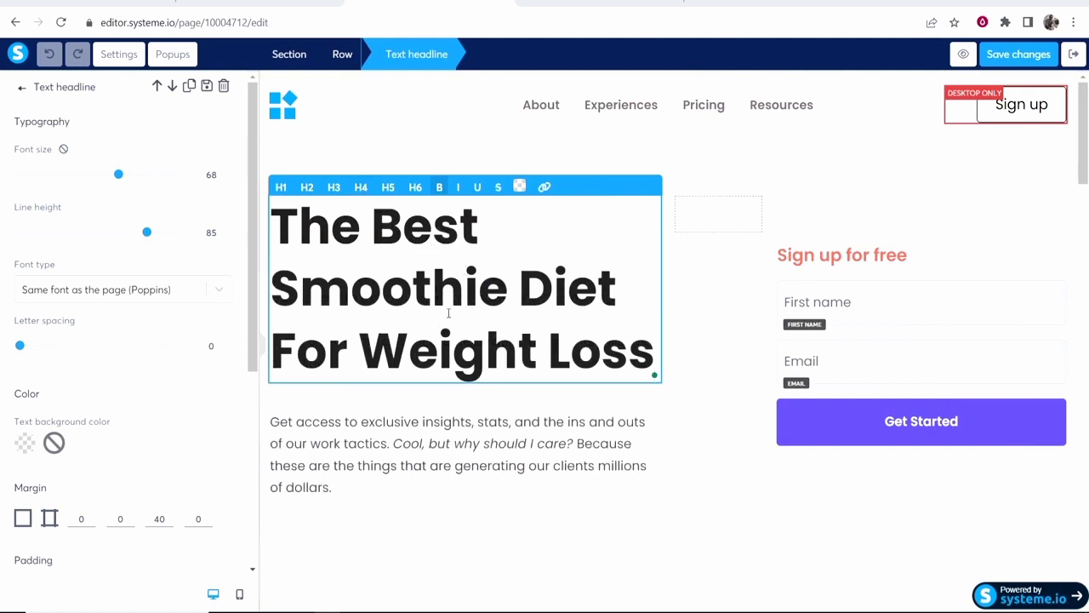
pyautogui.moveTo(655, 357); pyautogui.dragTo(566, 351)
# Shrink the 'Sign up for free' text from font size 24 to 23, then reselect the headline.
pyautogui.click(566, 290)
pyautogui.scroll(-4, 107, 170)
pyautogui.scroll(1, 162, 291)
pyautogui.scroll(3, 161, 291)
pyautogui.scroll(-4, 89, 230)
pyautogui.scroll(4, 103, 273)
pyautogui.click(972, 287)
pyautogui.click(907, 267)
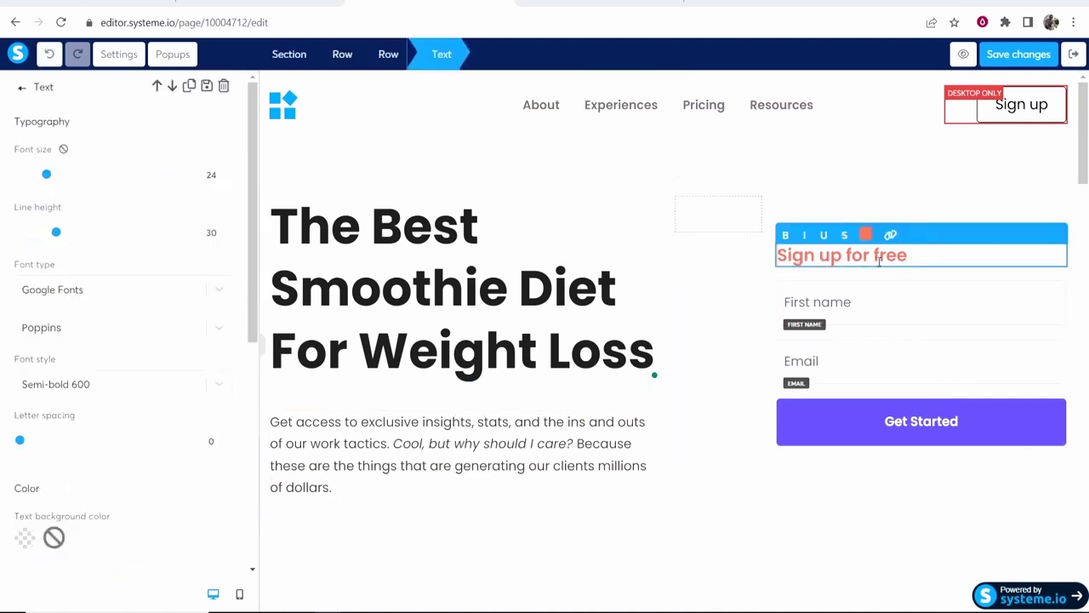
pyautogui.moveTo(49, 176); pyautogui.dragTo(46, 175)
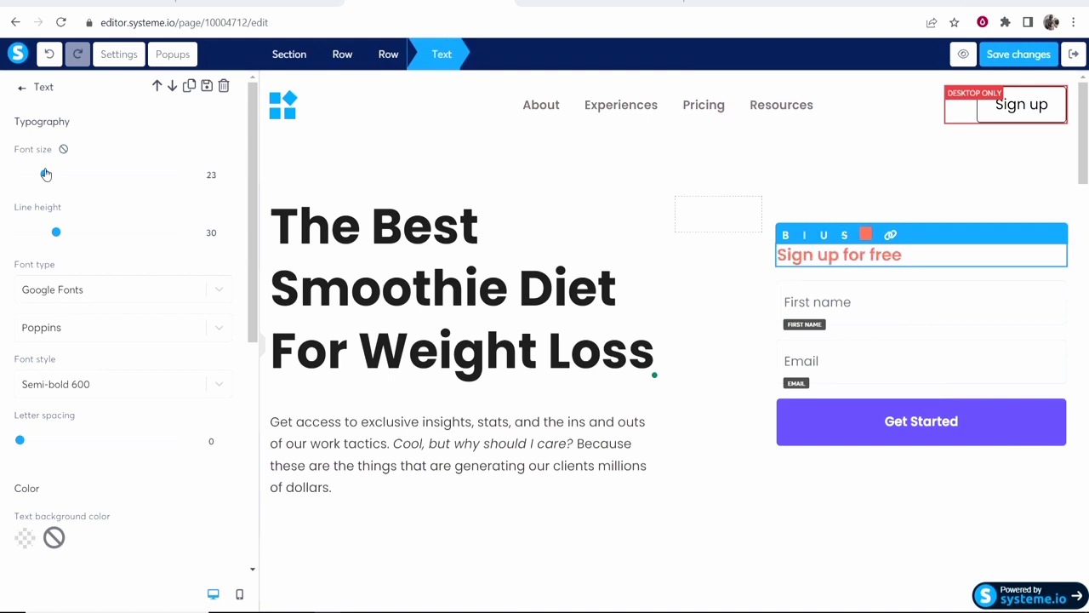
pyautogui.click(398, 285)
pyautogui.click(381, 286)
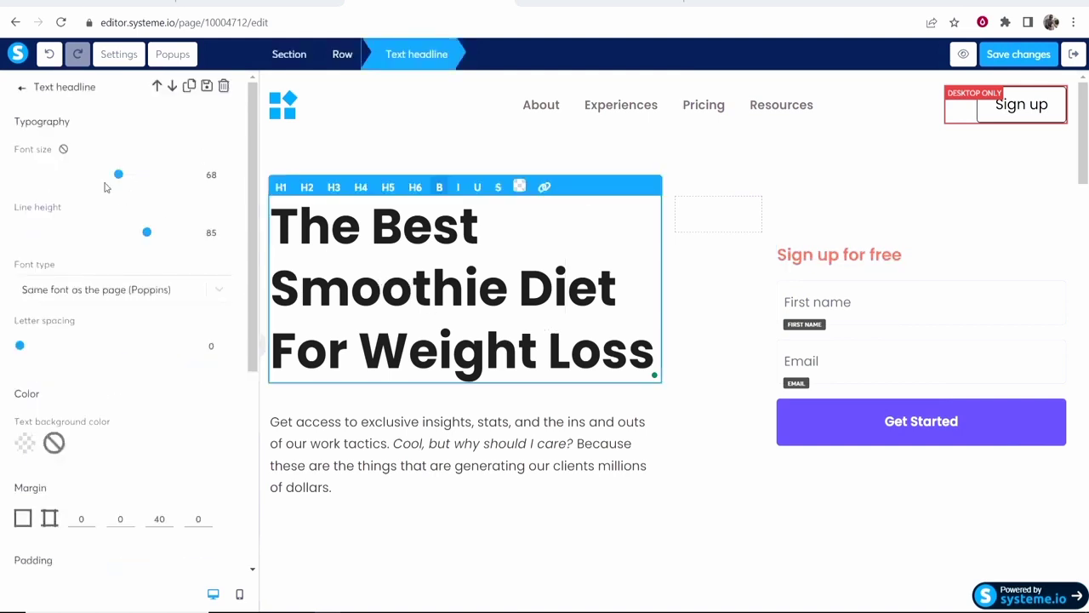
# Adjust the headline's font size and tighten its line height to 63.
pyautogui.moveTo(120, 175); pyautogui.dragTo(109, 181)
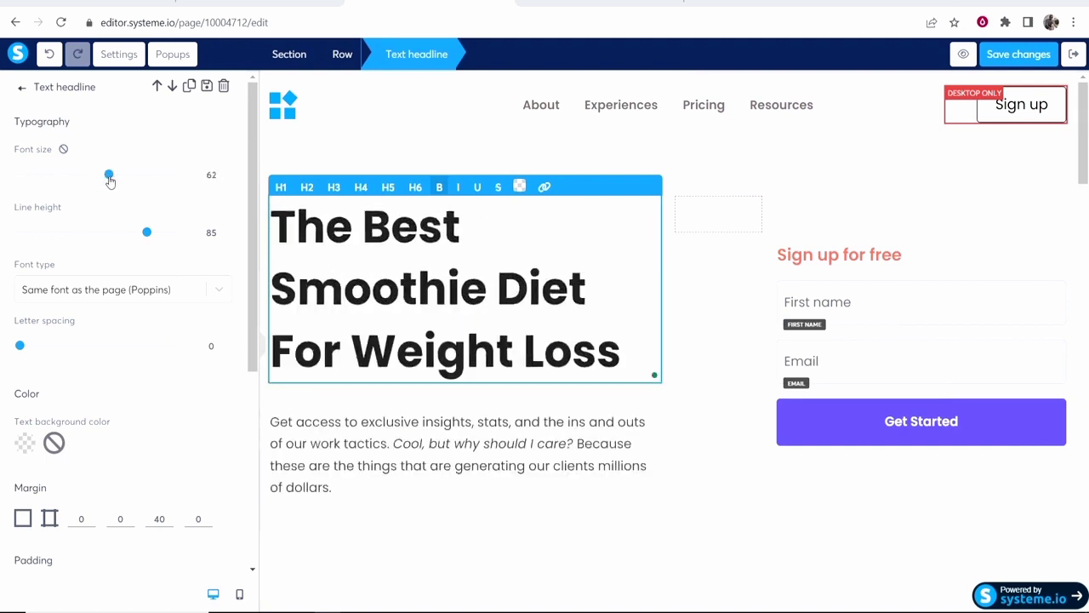
pyautogui.moveTo(146, 232); pyautogui.dragTo(116, 181)
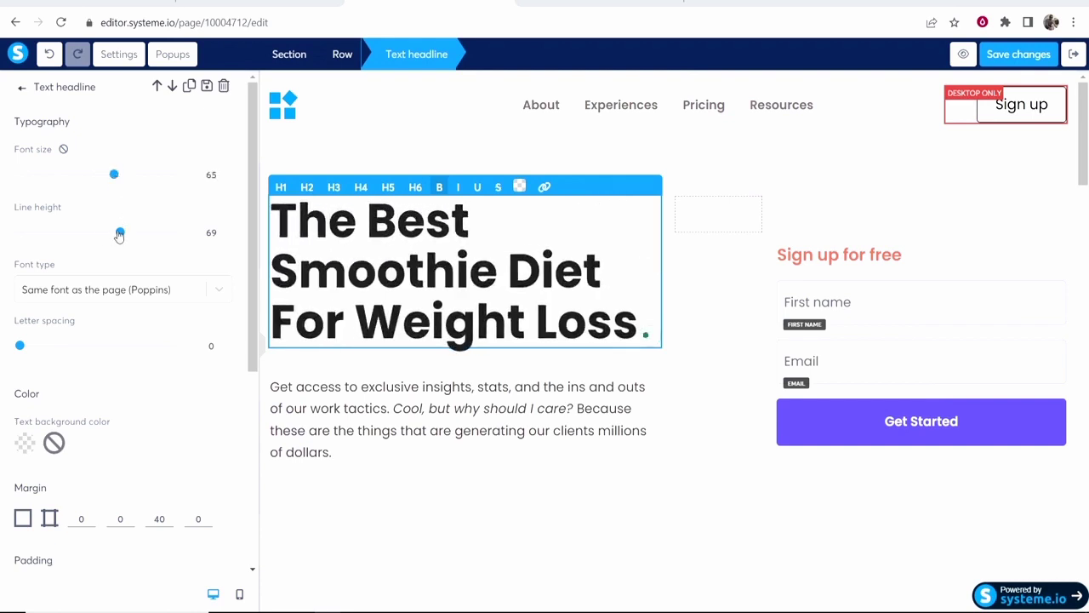
pyautogui.moveTo(120, 235); pyautogui.dragTo(112, 234)
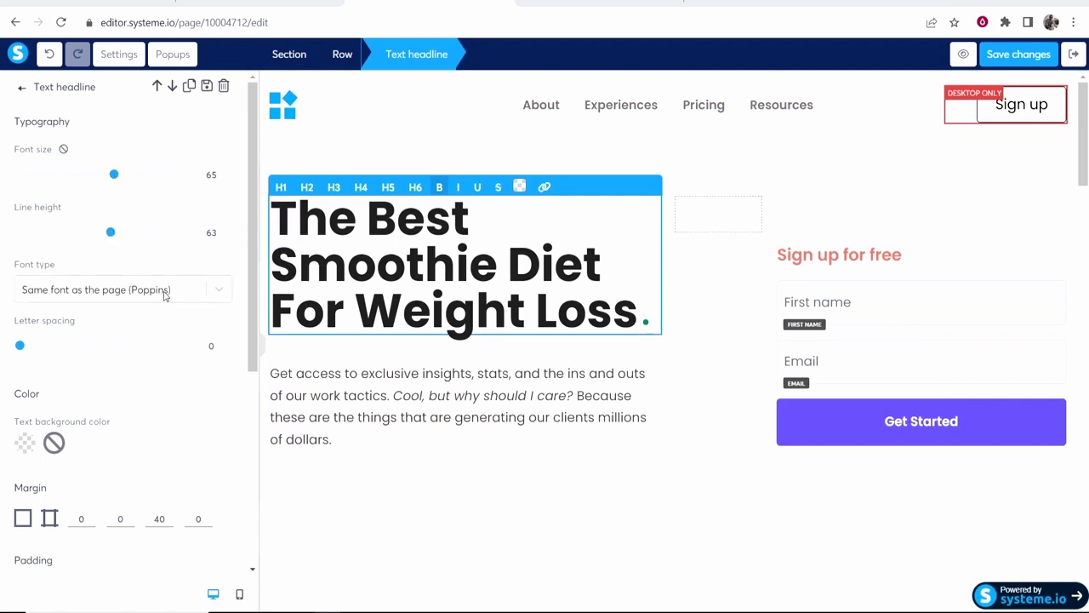
pyautogui.moveTo(59, 269); pyautogui.dragTo(12, 275)
# Set the headline's top margin to -33 to pull it upward.
pyautogui.scroll(-3, 49, 255)
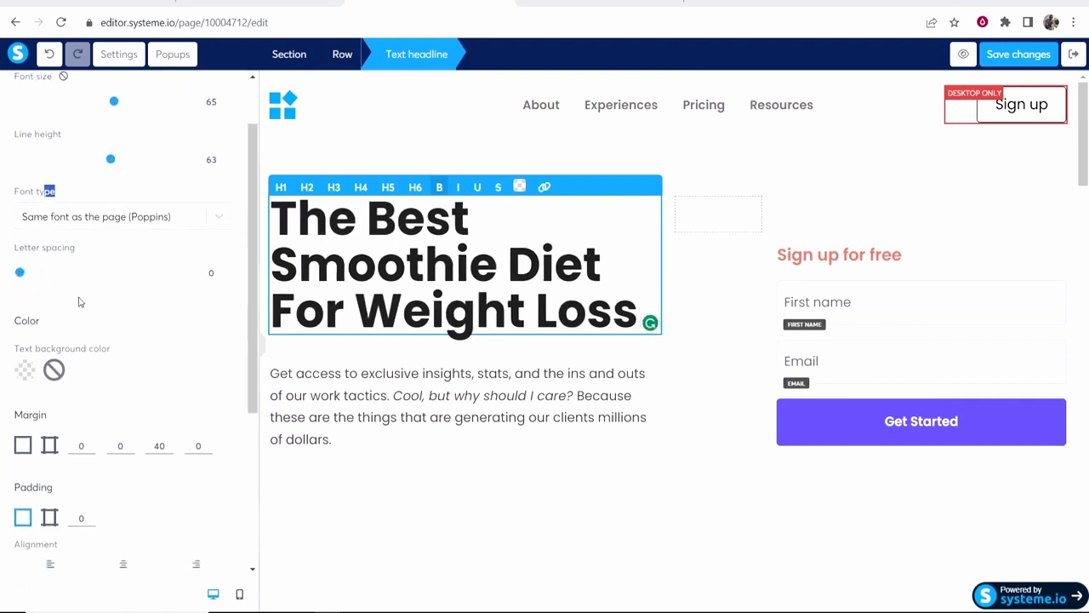
pyautogui.scroll(-1, 102, 299)
pyautogui.scroll(-2, 100, 299)
pyautogui.click(91, 223)
pyautogui.click(91, 223)
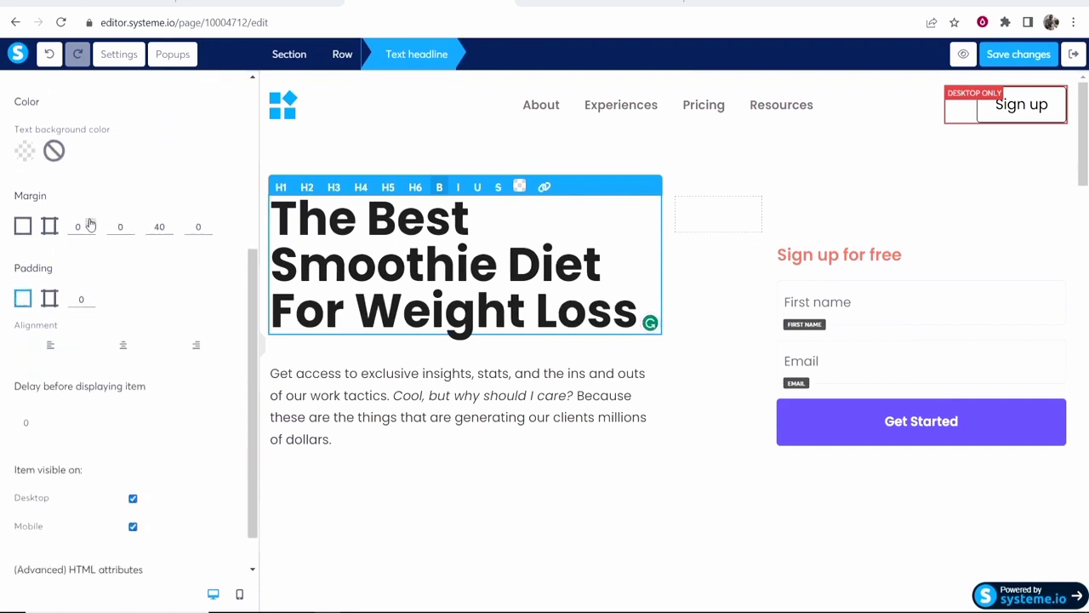
pyautogui.click(90, 224)
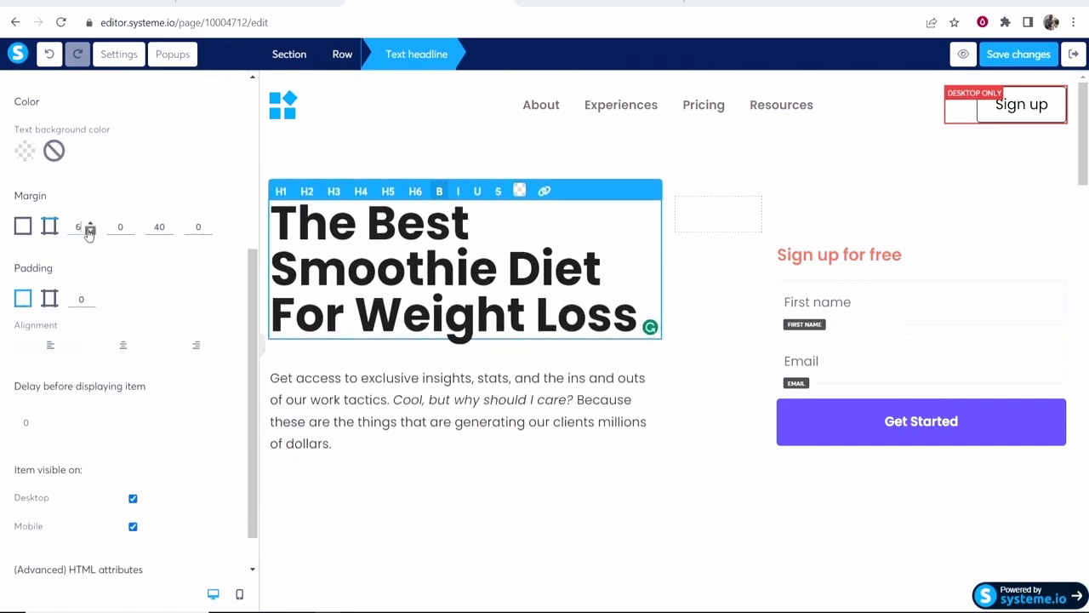
pyautogui.click(89, 231)
pyautogui.click(89, 231)
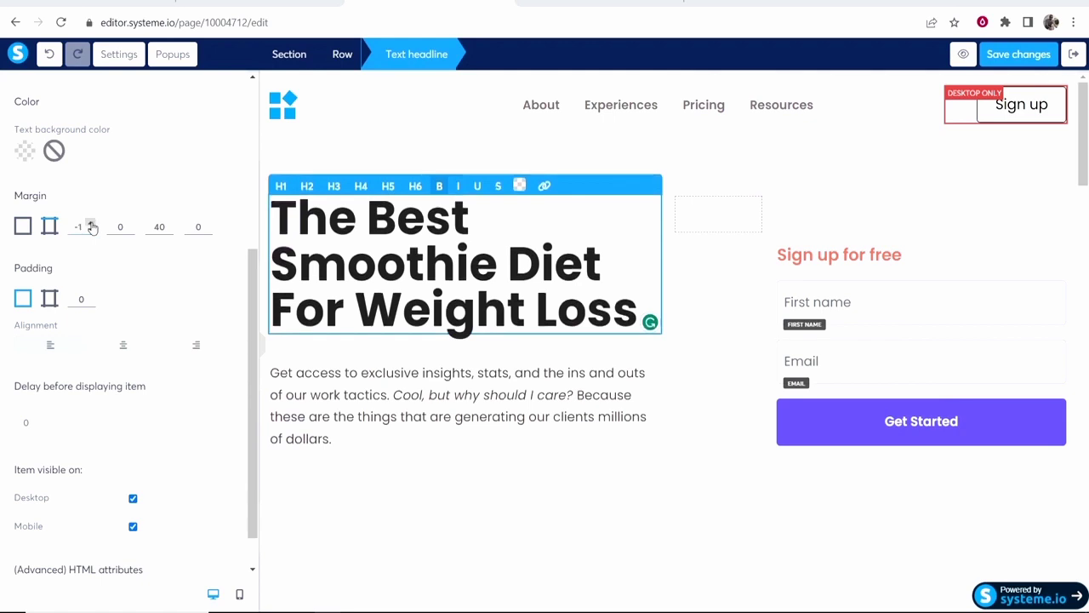
pyautogui.click(91, 224)
pyautogui.click(91, 225)
pyautogui.moveTo(58, 200); pyautogui.dragTo(9, 204)
pyautogui.click(75, 200)
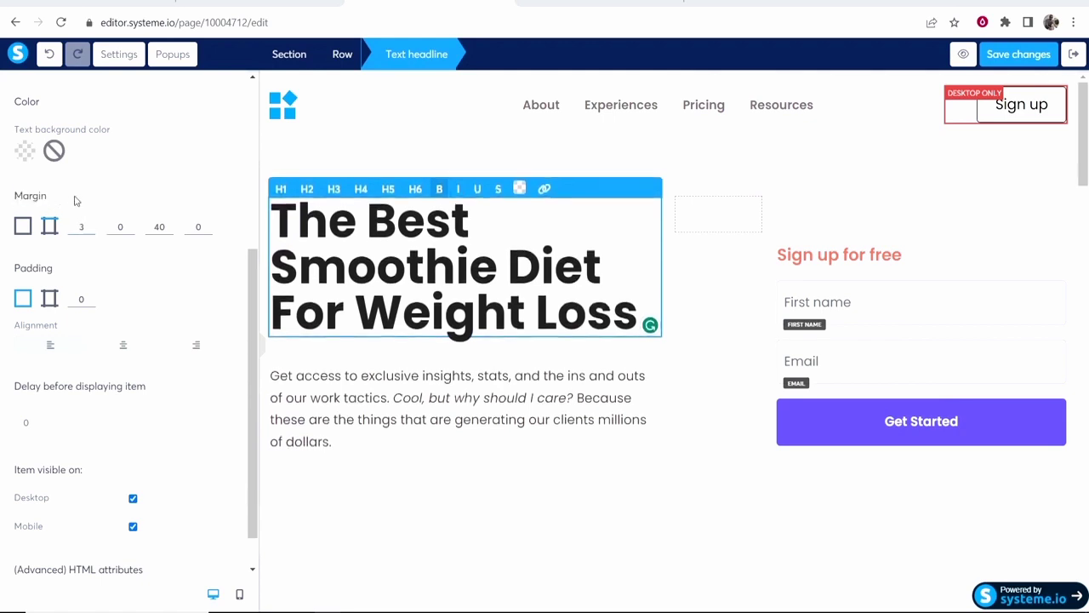
pyautogui.click(91, 225)
pyautogui.click(91, 225)
pyautogui.click(91, 225)
pyautogui.click(91, 225)
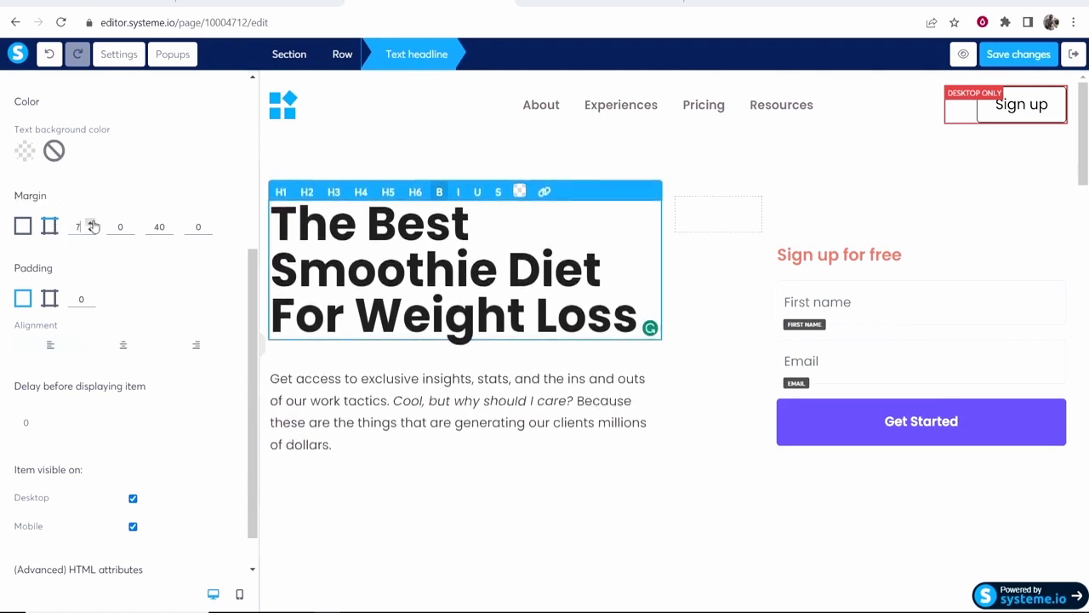
pyautogui.click(91, 225)
pyautogui.click(91, 225)
pyautogui.click(91, 224)
pyautogui.click(91, 232)
pyautogui.click(91, 231)
pyautogui.click(91, 232)
pyautogui.click(91, 232)
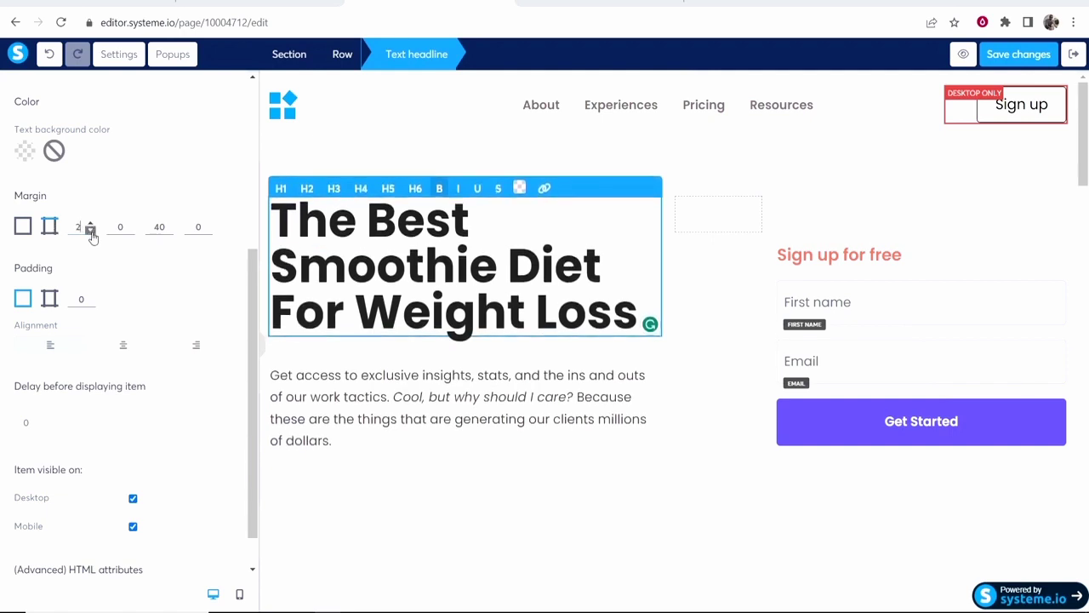
pyautogui.click(91, 231)
pyautogui.click(91, 232)
pyautogui.click(91, 231)
pyautogui.click(92, 231)
pyautogui.click(91, 232)
pyautogui.click(91, 232)
pyautogui.click(91, 232)
pyautogui.click(91, 232)
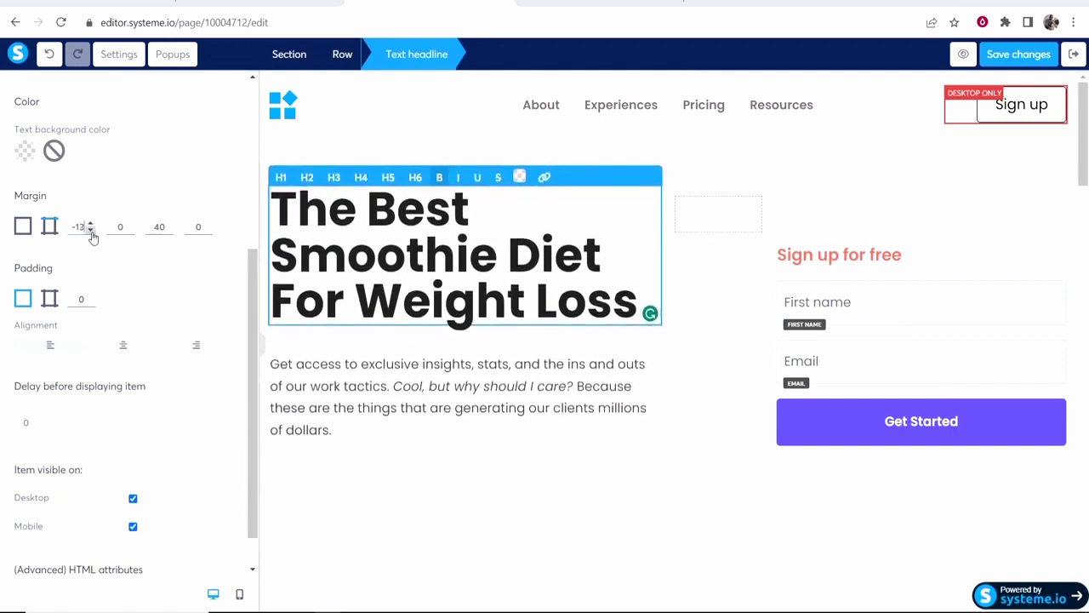
pyautogui.click(91, 231)
pyautogui.click(91, 231)
pyautogui.click(91, 232)
pyautogui.click(91, 231)
pyautogui.click(91, 232)
pyautogui.click(91, 231)
pyautogui.click(91, 232)
pyautogui.click(91, 231)
pyautogui.click(91, 232)
pyautogui.click(91, 231)
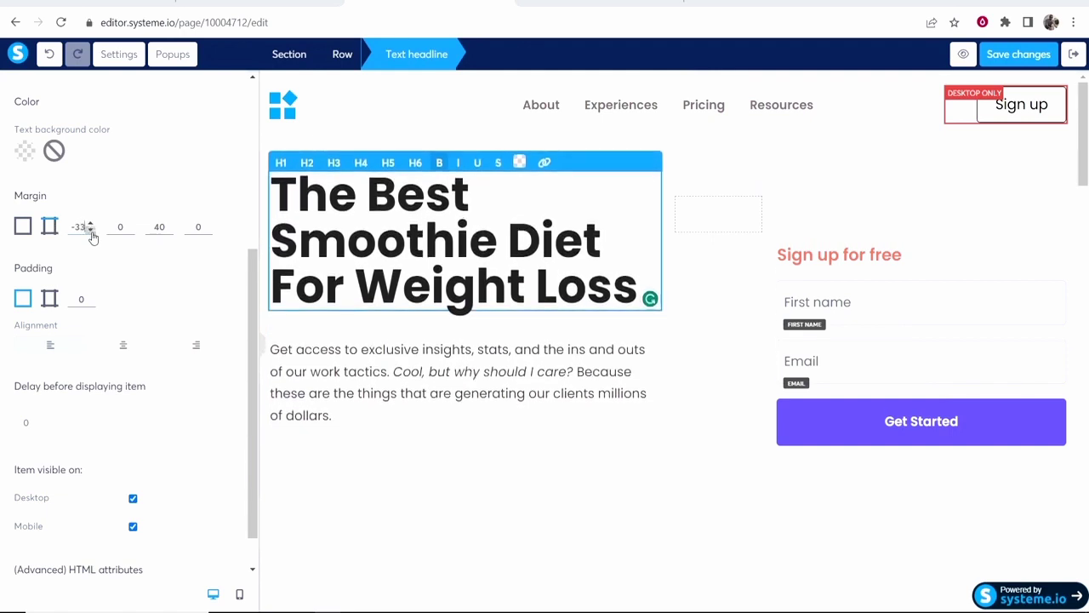
# Give the headline padding 7, keep it left-aligned, and hide it on mobile.
pyautogui.click(92, 294)
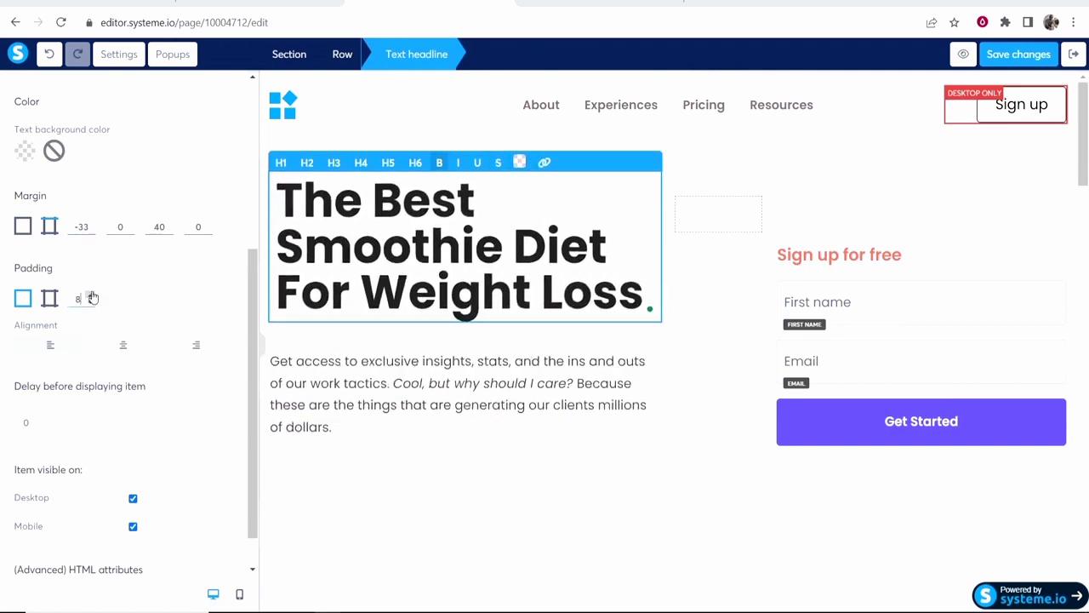
pyautogui.click(122, 345)
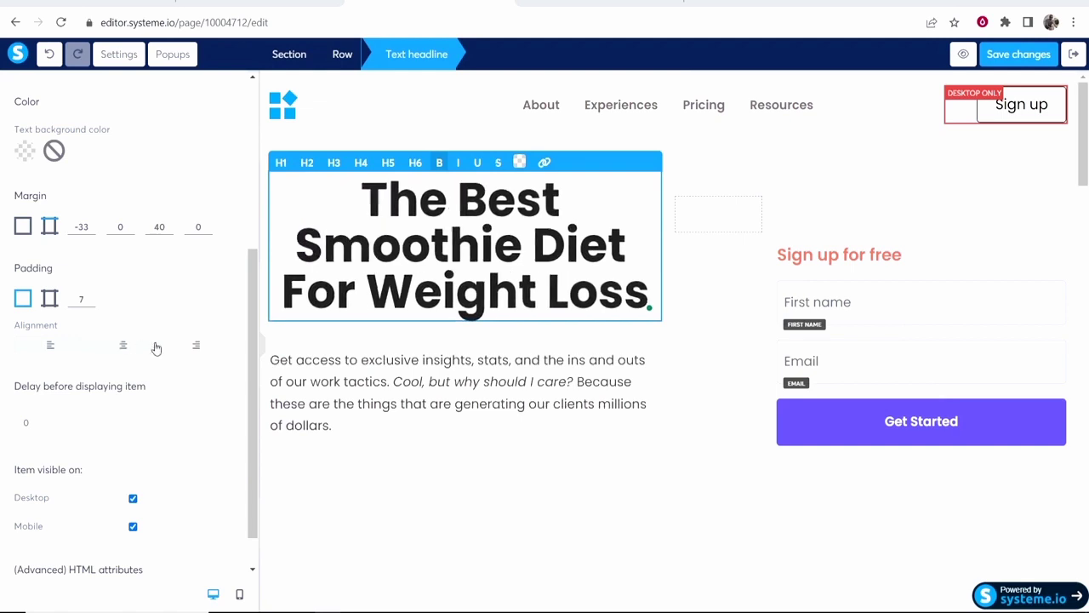
pyautogui.click(51, 346)
pyautogui.scroll(-1, 95, 444)
pyautogui.moveTo(94, 428); pyautogui.dragTo(12, 423)
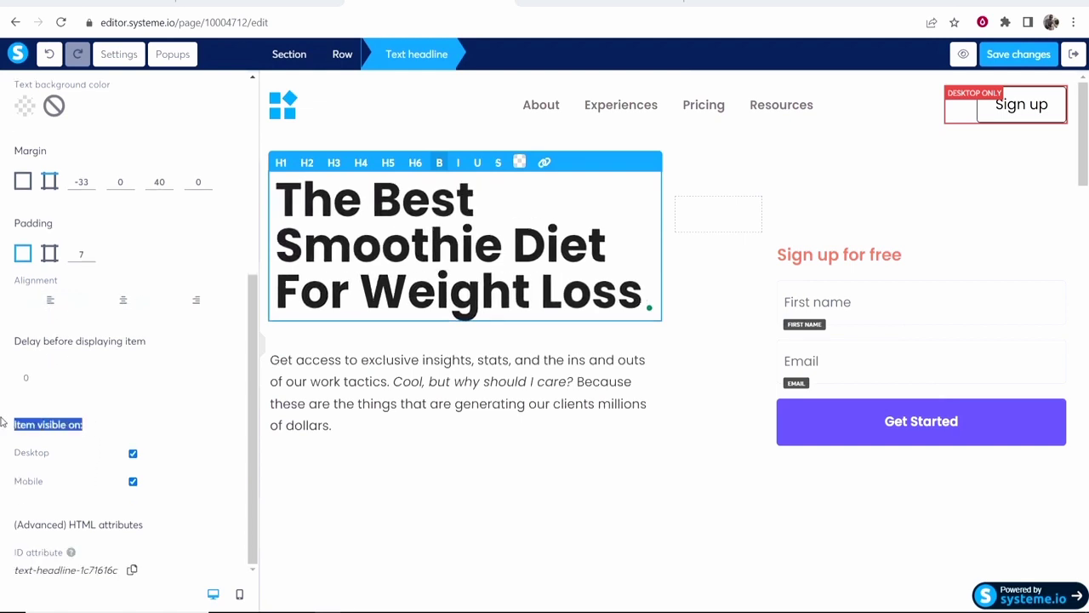
pyautogui.click(30, 453)
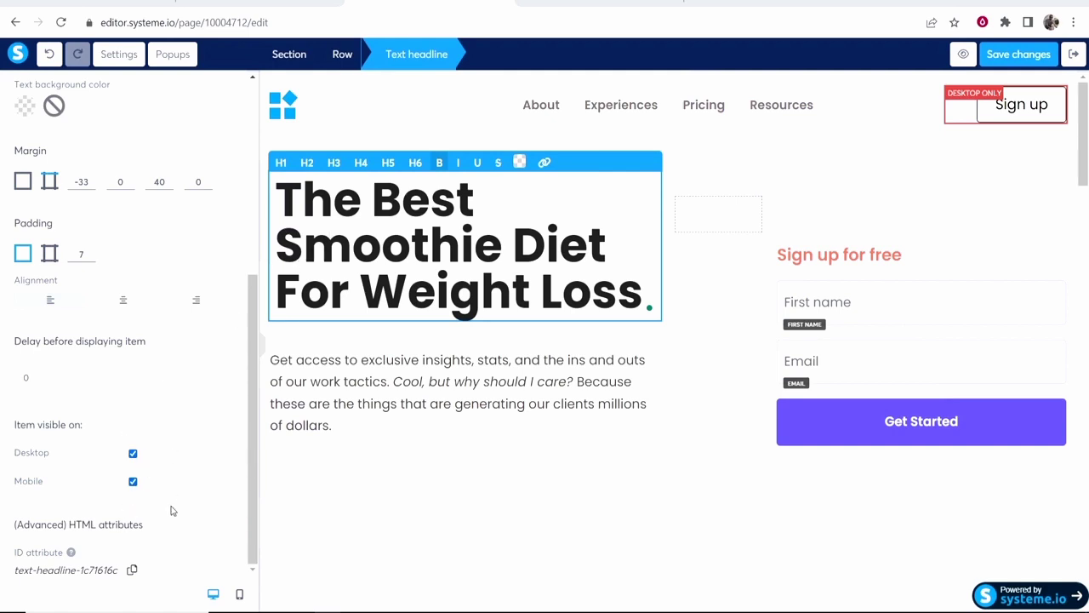
pyautogui.click(133, 483)
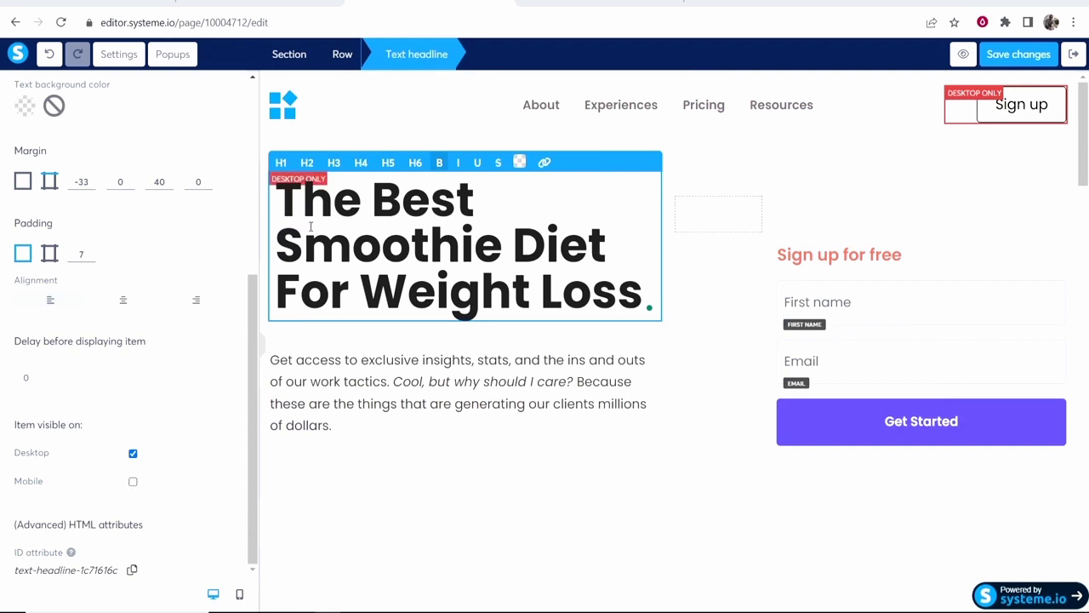
# Re-check Mobile under Item visible on for the headline, then return to desktop view.
pyautogui.click(239, 593)
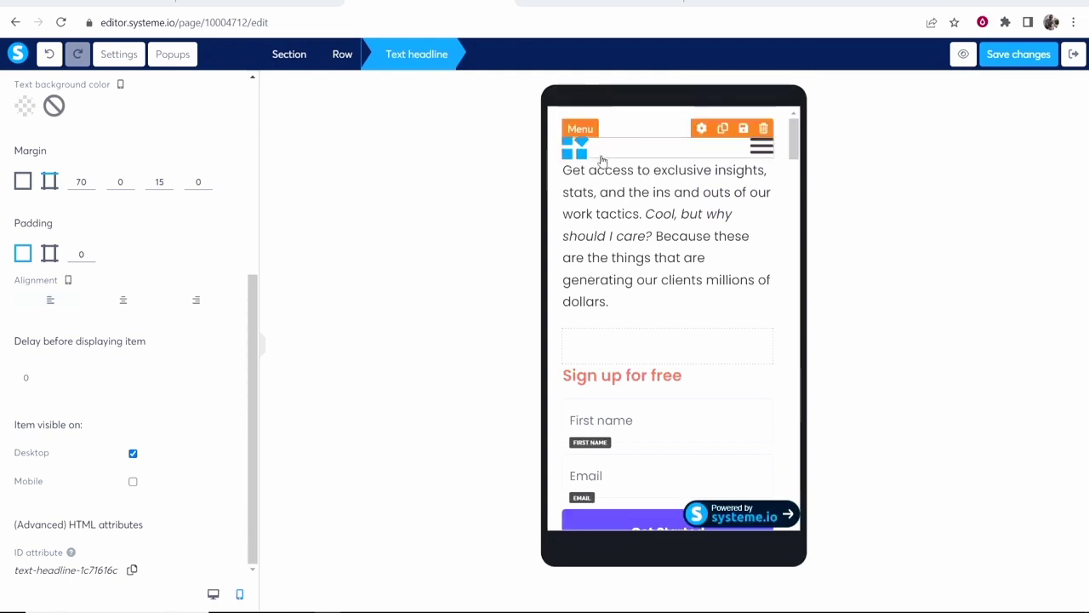
pyautogui.click(133, 481)
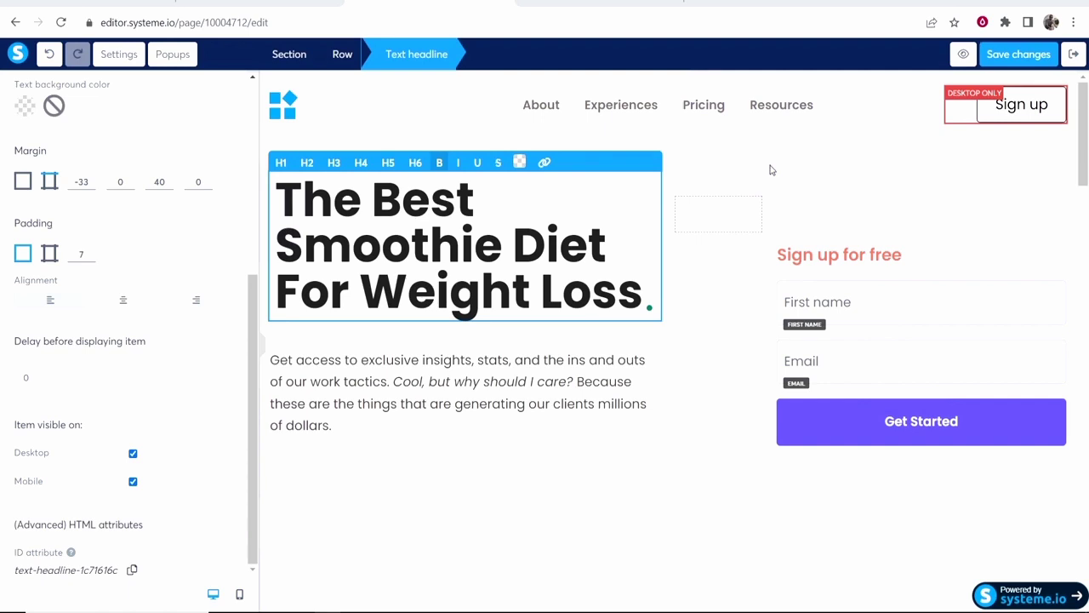
pyautogui.click(767, 204)
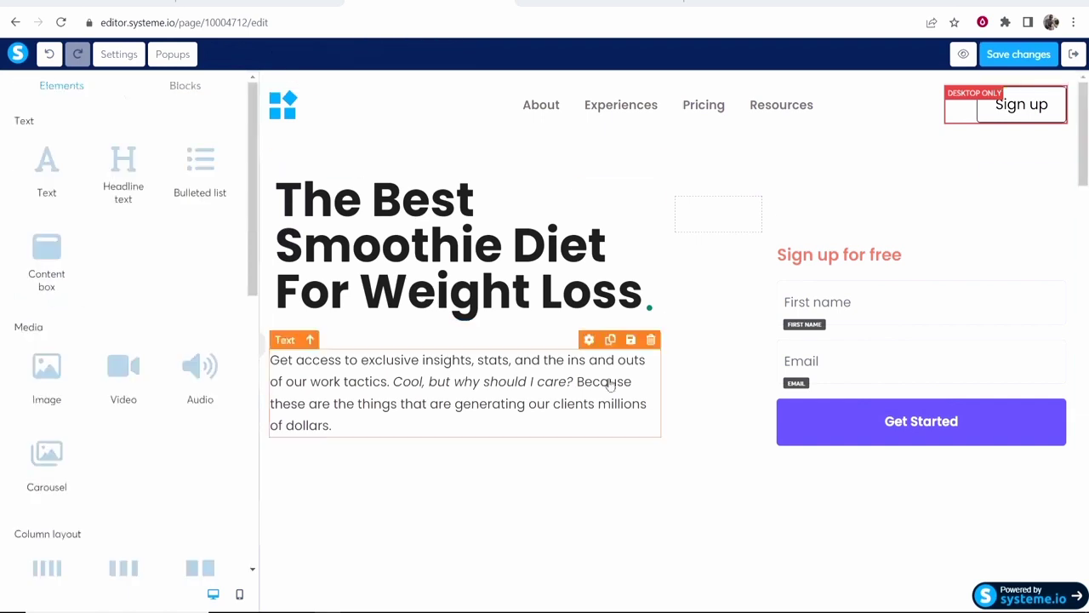
# Delete the header logo and confirm the removal.
pyautogui.click(388, 403)
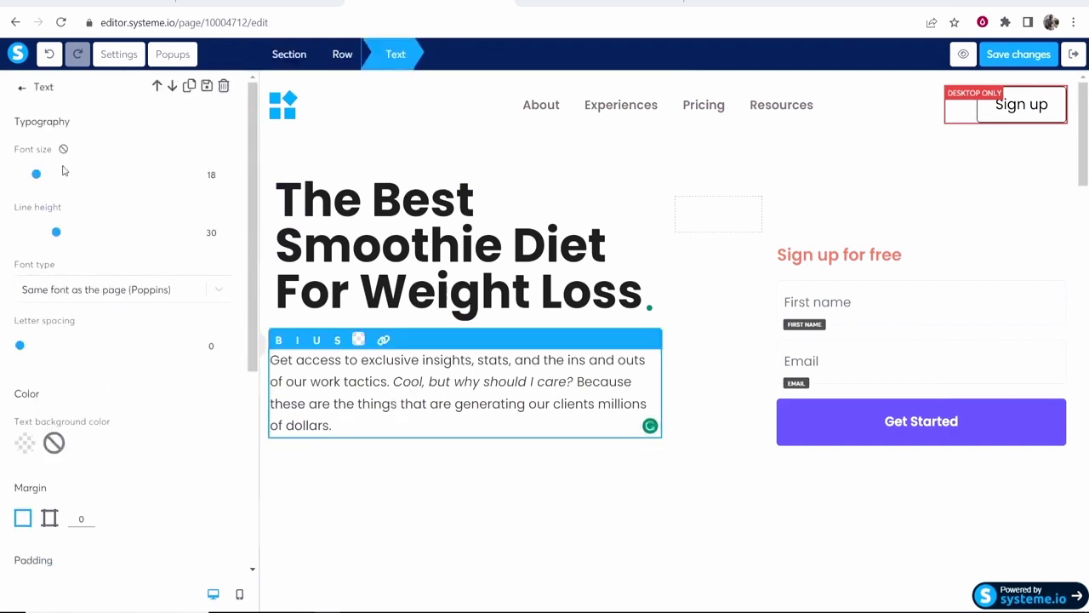
pyautogui.click(836, 226)
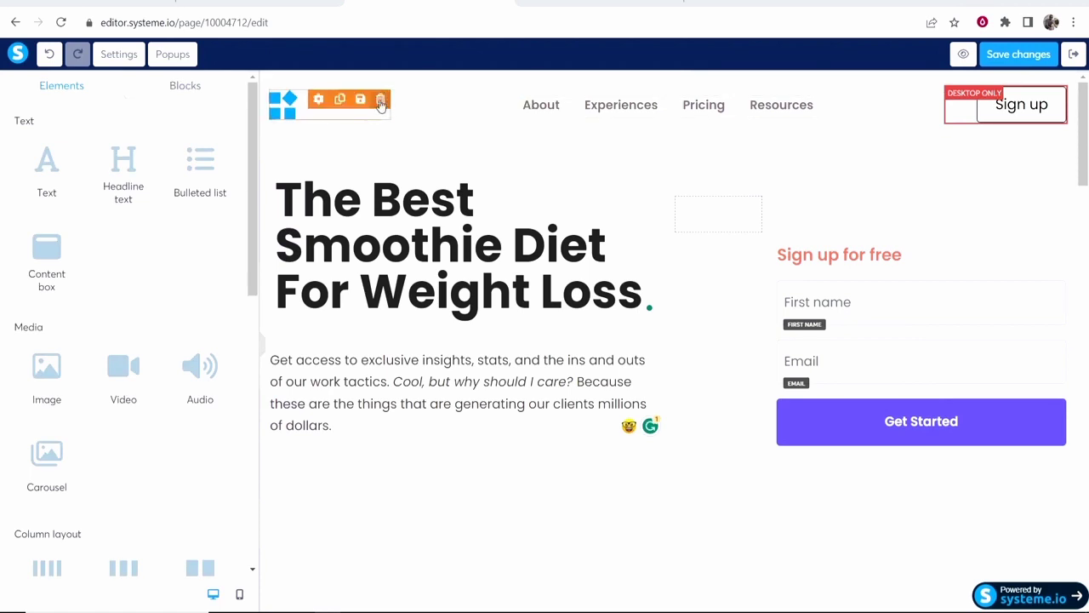
pyautogui.click(381, 101)
pyautogui.click(612, 107)
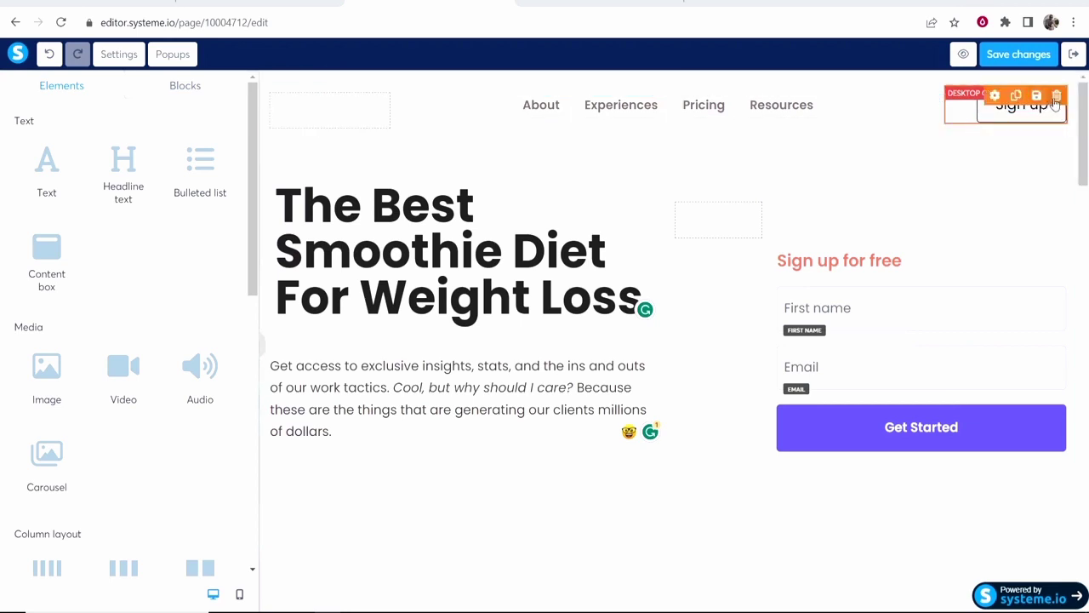
# Delete the Sign up button and the now-empty navigation row, confirming each.
pyautogui.click(1053, 98)
pyautogui.click(614, 104)
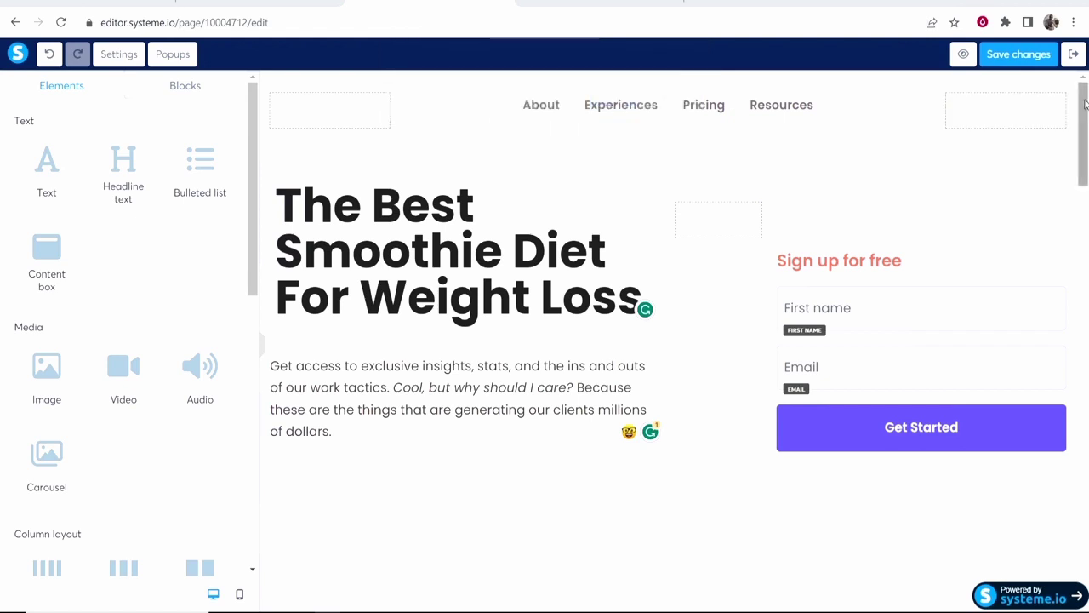
pyautogui.click(1056, 103)
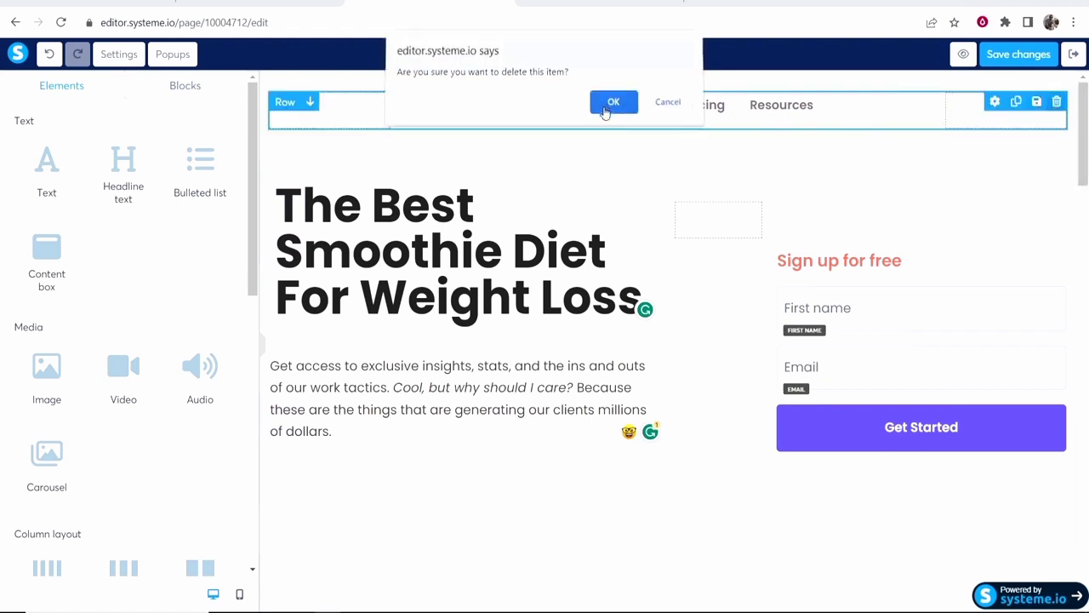
pyautogui.click(606, 105)
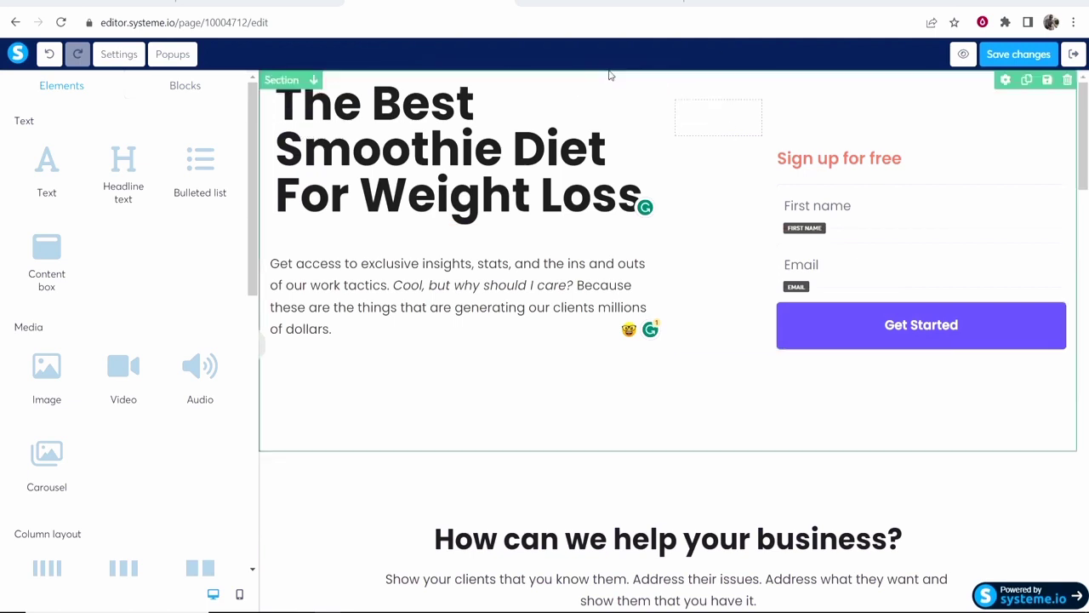
# Set the top hero section's Margin Top slider to 37.
pyautogui.click(783, 89)
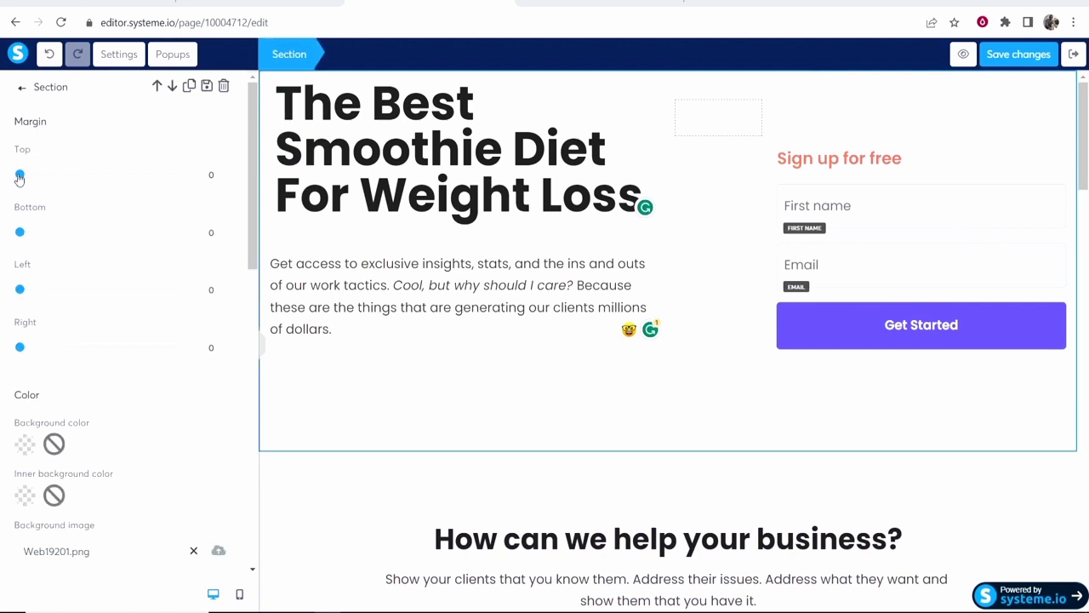
pyautogui.moveTo(19, 176); pyautogui.dragTo(49, 177)
pyautogui.click(441, 89)
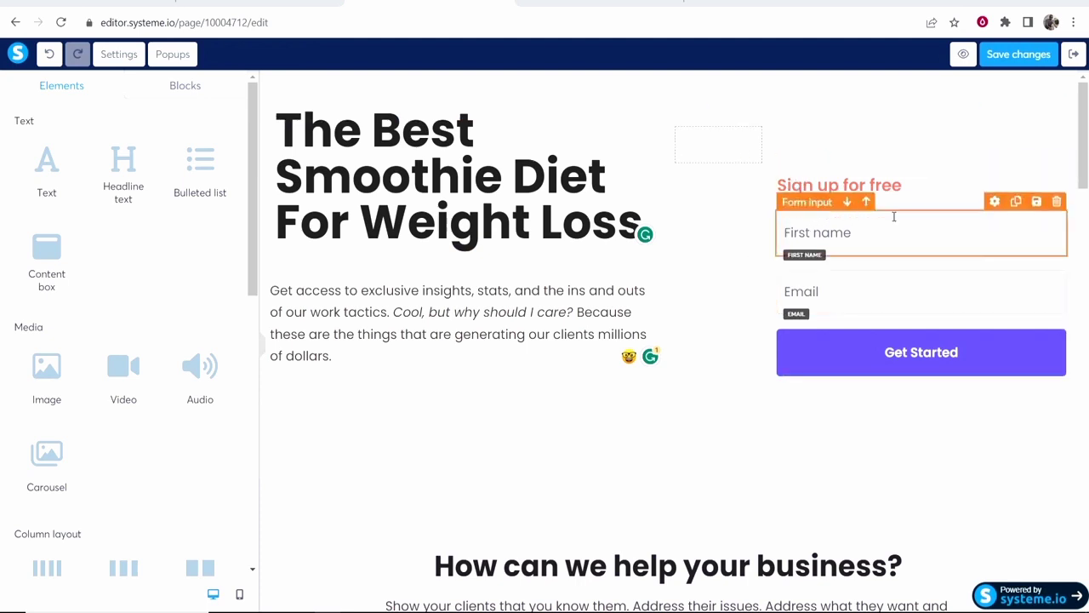
# Replace the 'Sign up for free' form heading with 'Enter your email to learn how.'.
pyautogui.tripleClick(877, 187)
pyautogui.write('Enter your')
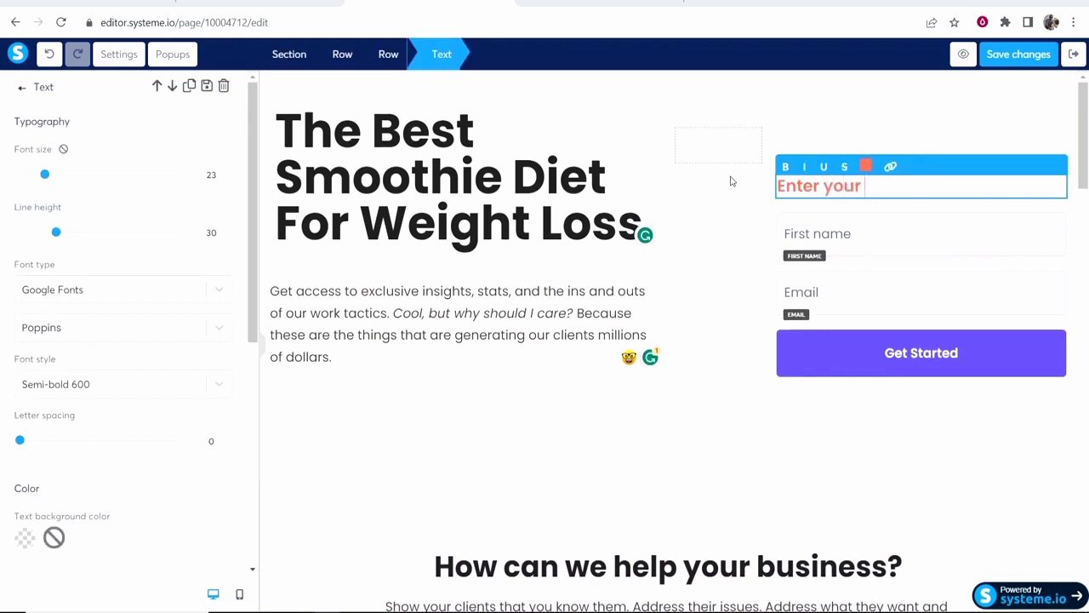
pyautogui.write(' email to learn how.')
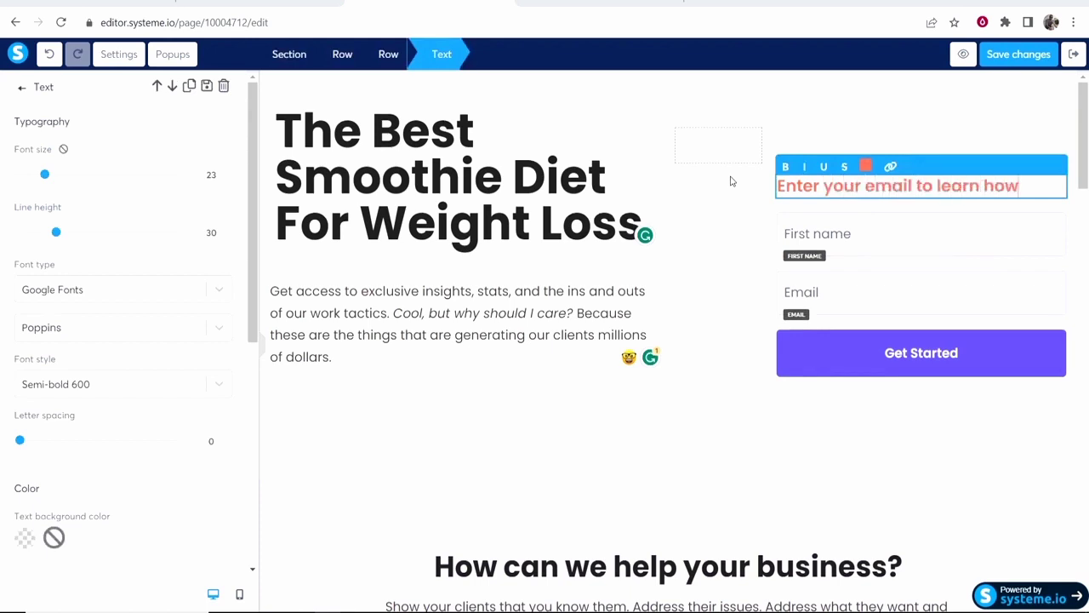
pyautogui.click(730, 181)
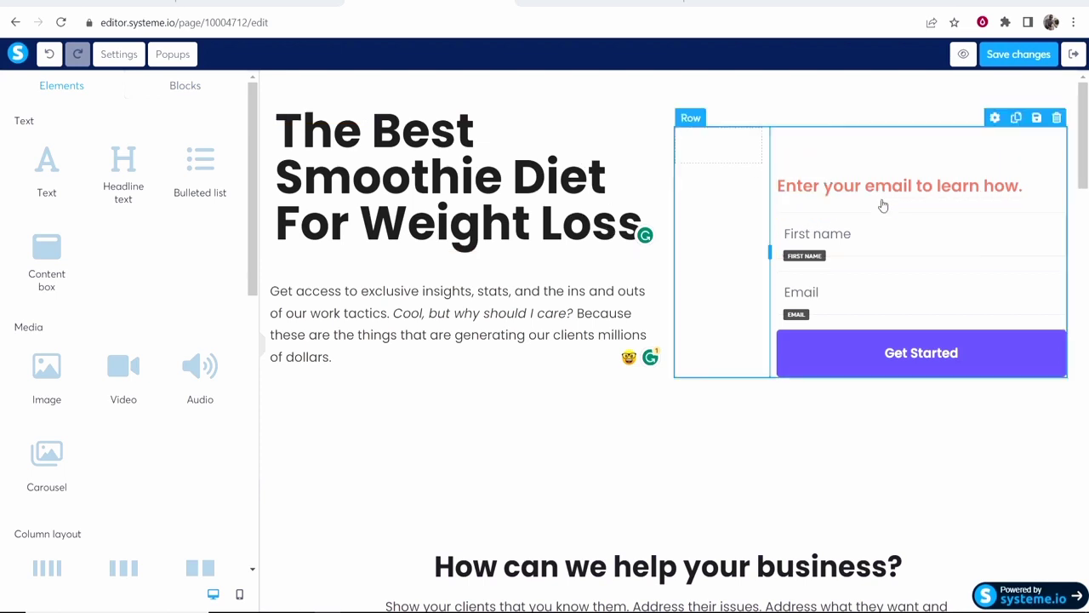
# Lower the email prompt's top margin from 71 to about 26.
pyautogui.click(857, 188)
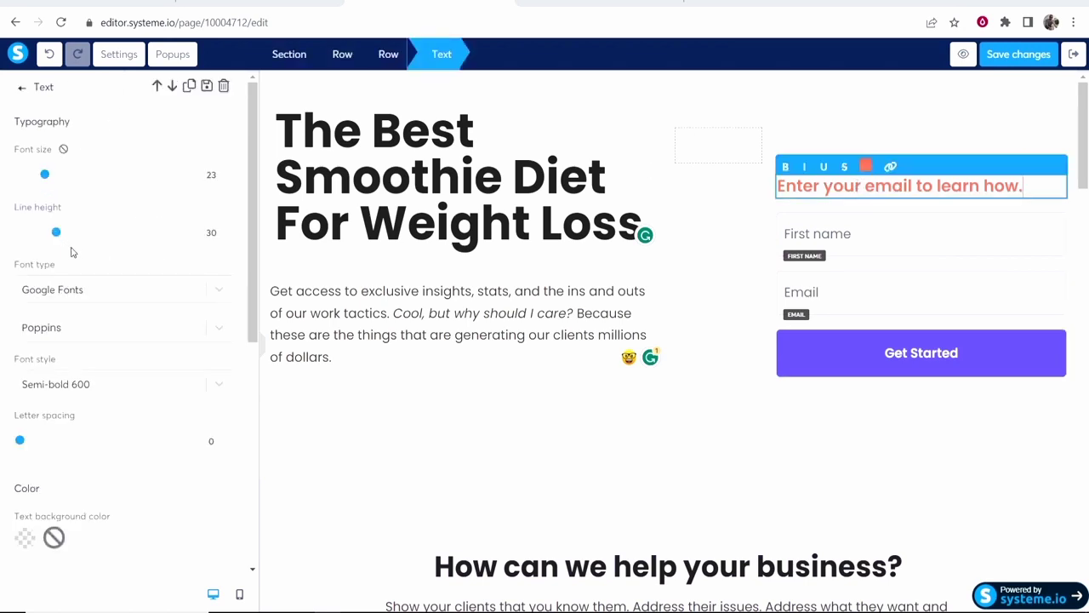
pyautogui.scroll(-3, 122, 291)
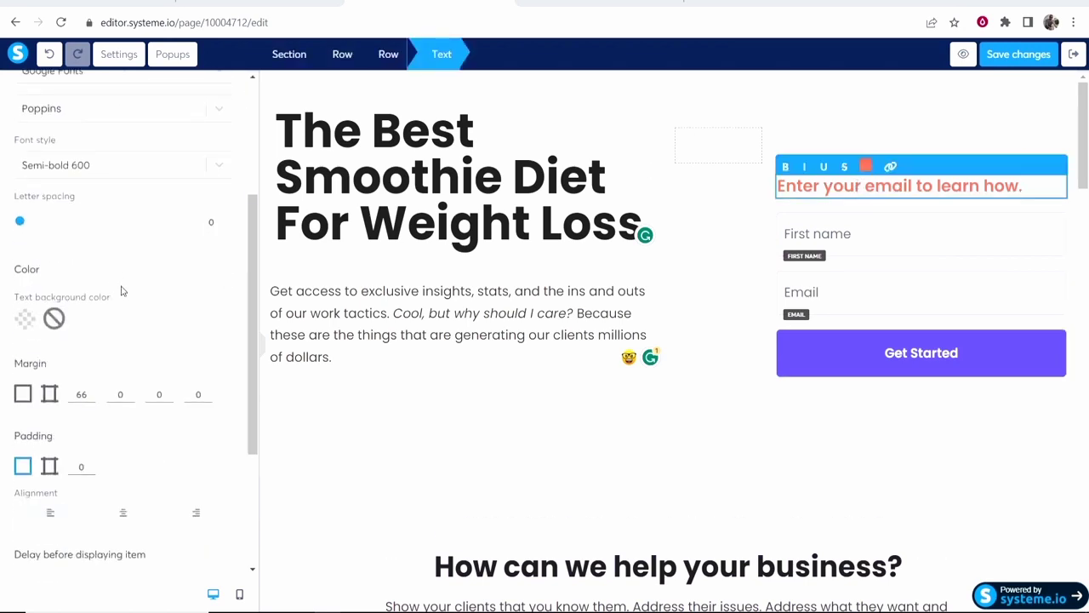
pyautogui.click(90, 392)
pyautogui.click(90, 393)
pyautogui.click(91, 398)
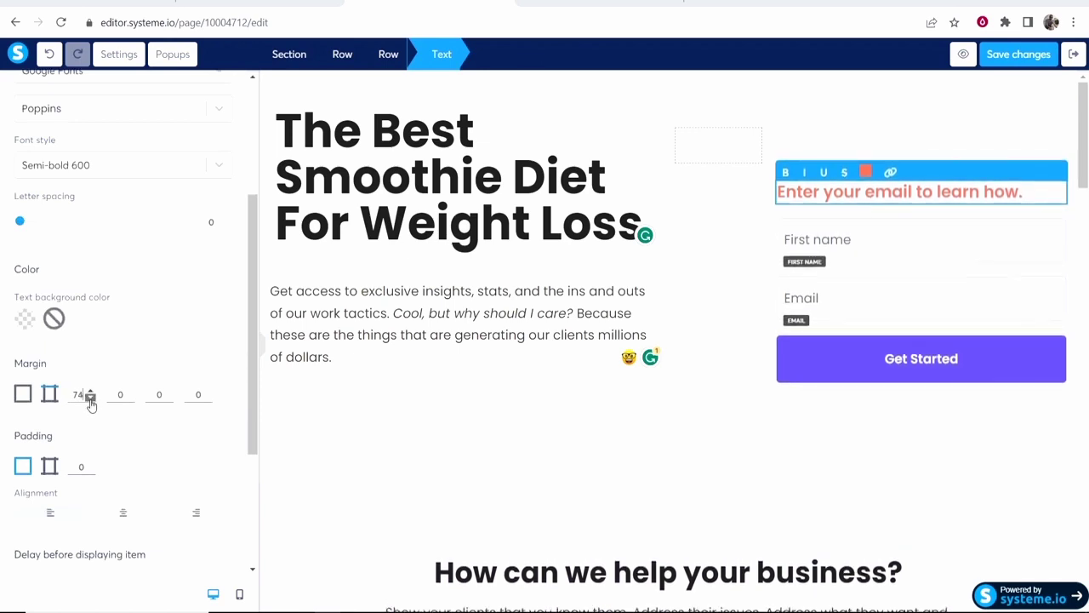
pyautogui.click(90, 398)
pyautogui.click(90, 397)
pyautogui.scroll(-20, 91, 399)
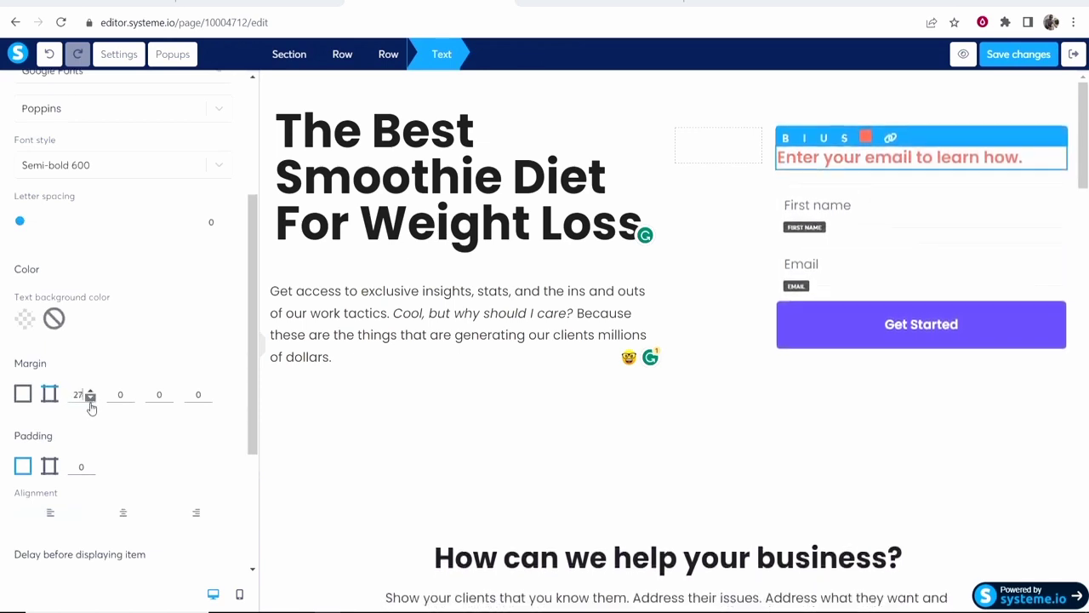
pyautogui.click(852, 463)
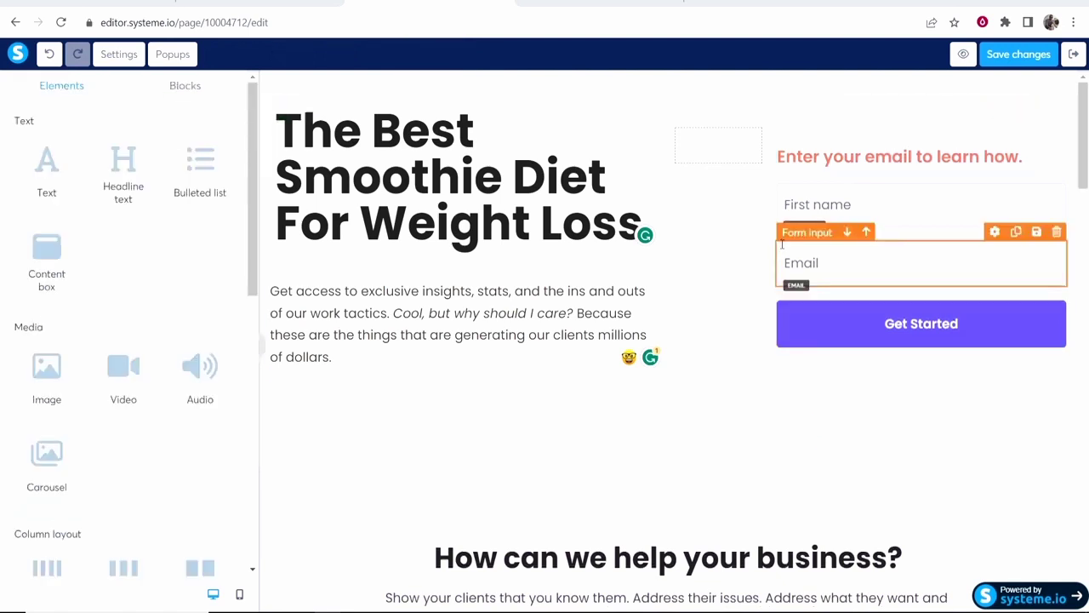
# Drag the column divider left to widen the form column and center-align the email prompt.
pyautogui.moveTo(769, 237); pyautogui.dragTo(751, 245)
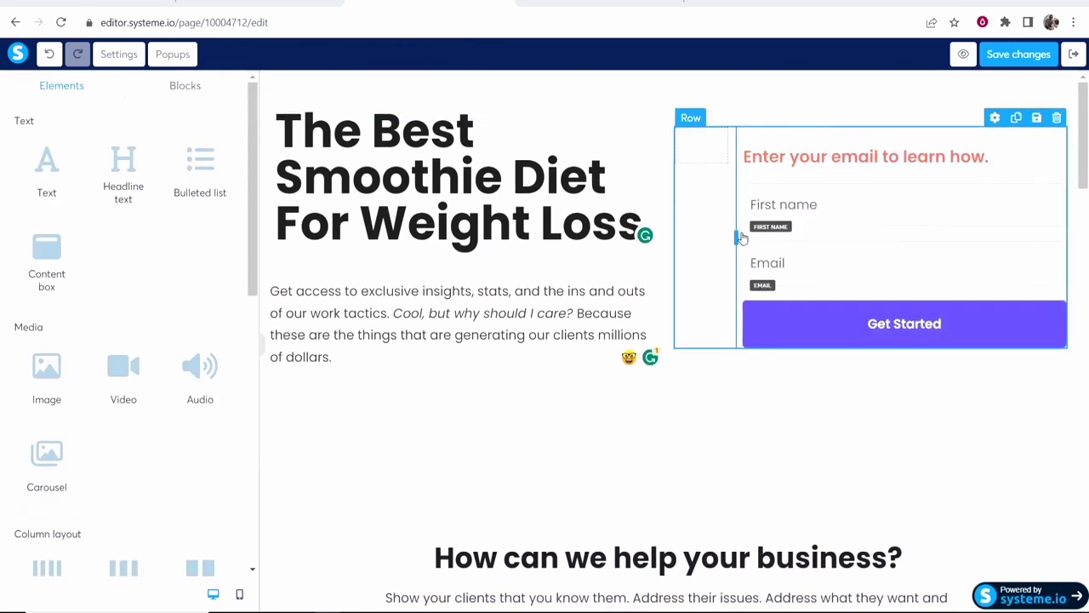
pyautogui.click(976, 158)
pyautogui.moveTo(1003, 157); pyautogui.dragTo(710, 161)
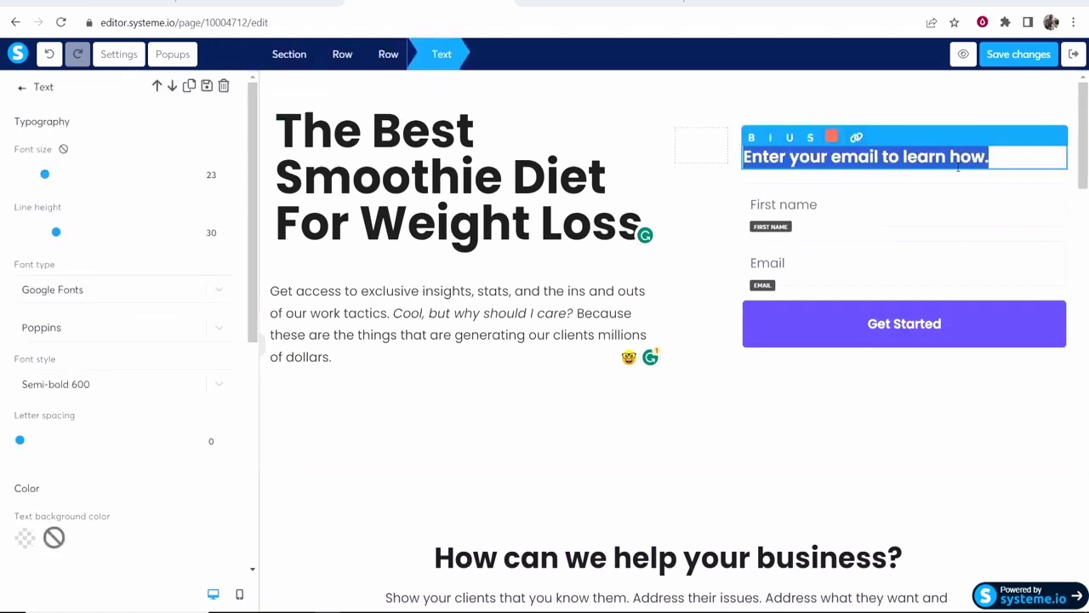
pyautogui.scroll(-5, 127, 341)
pyautogui.click(133, 372)
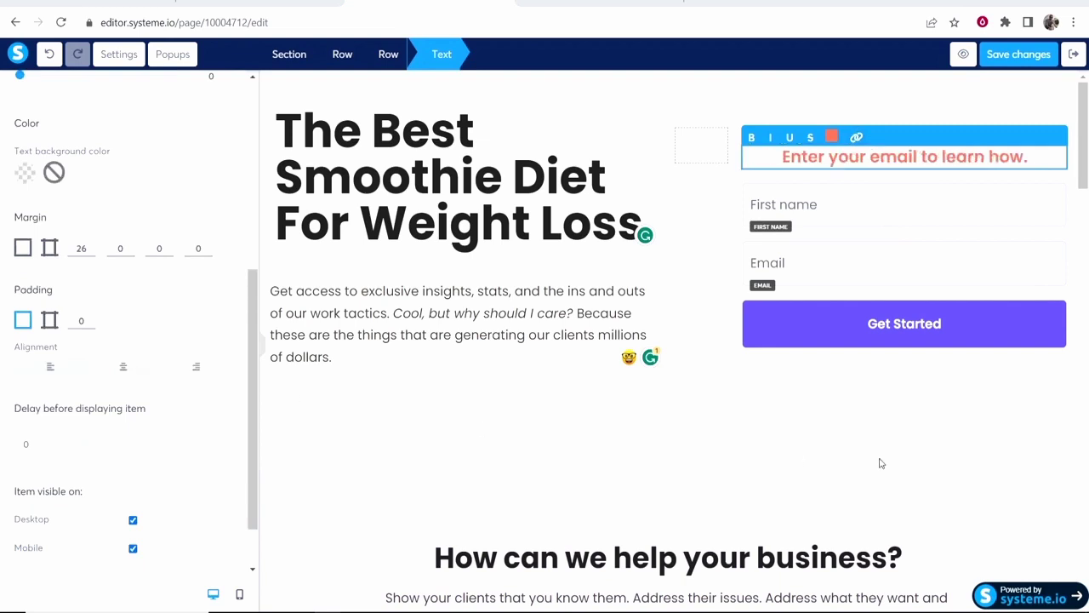
pyautogui.click(928, 462)
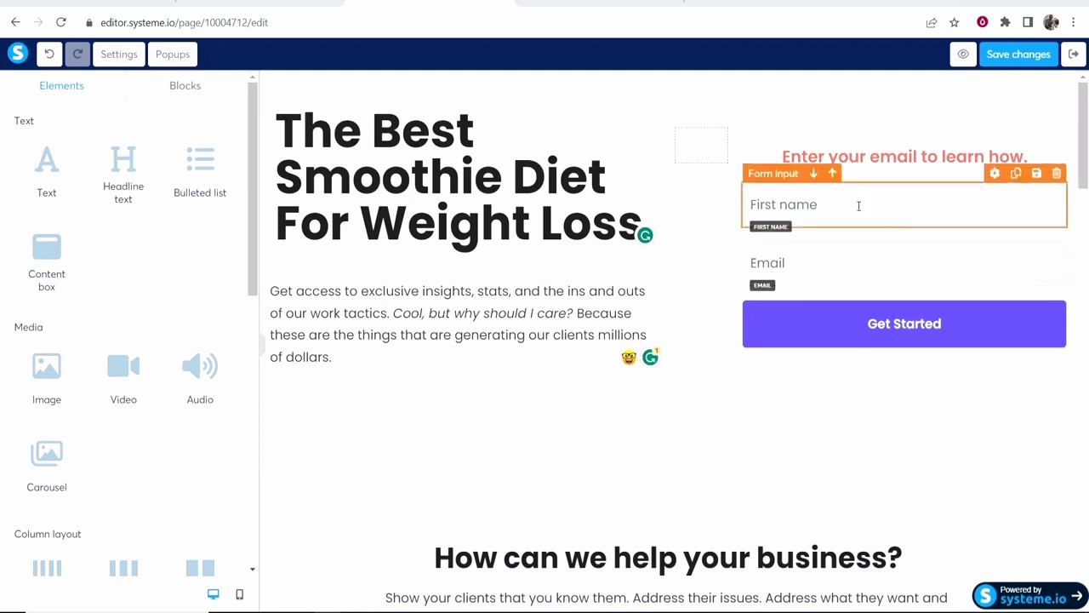
# Delete the How can we help, Why choose us and Extra benefits sections, confirming each.
pyautogui.click(842, 331)
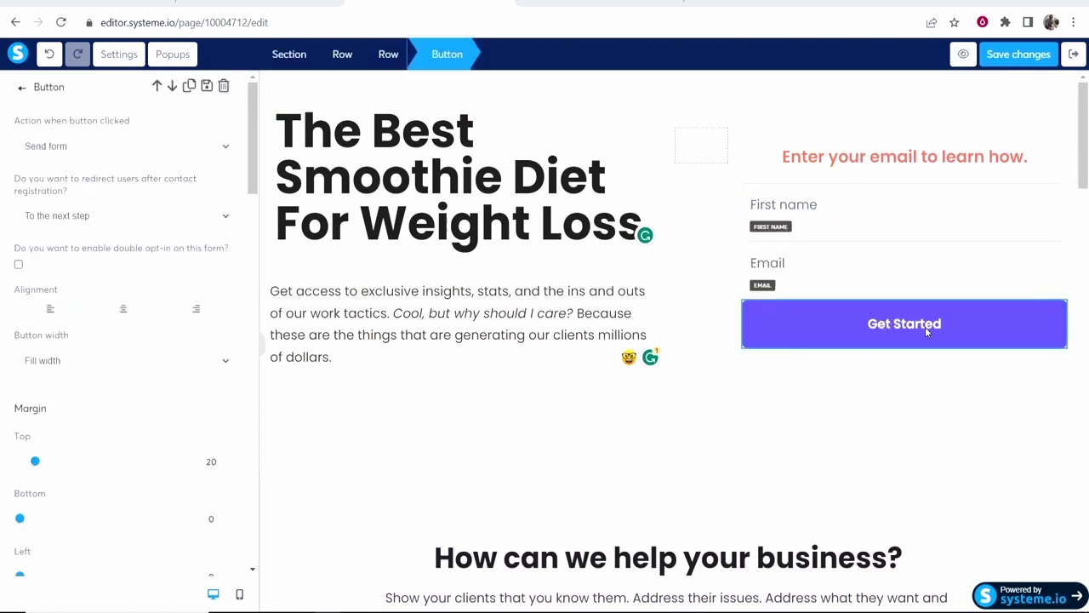
pyautogui.scroll(-3, 905, 329)
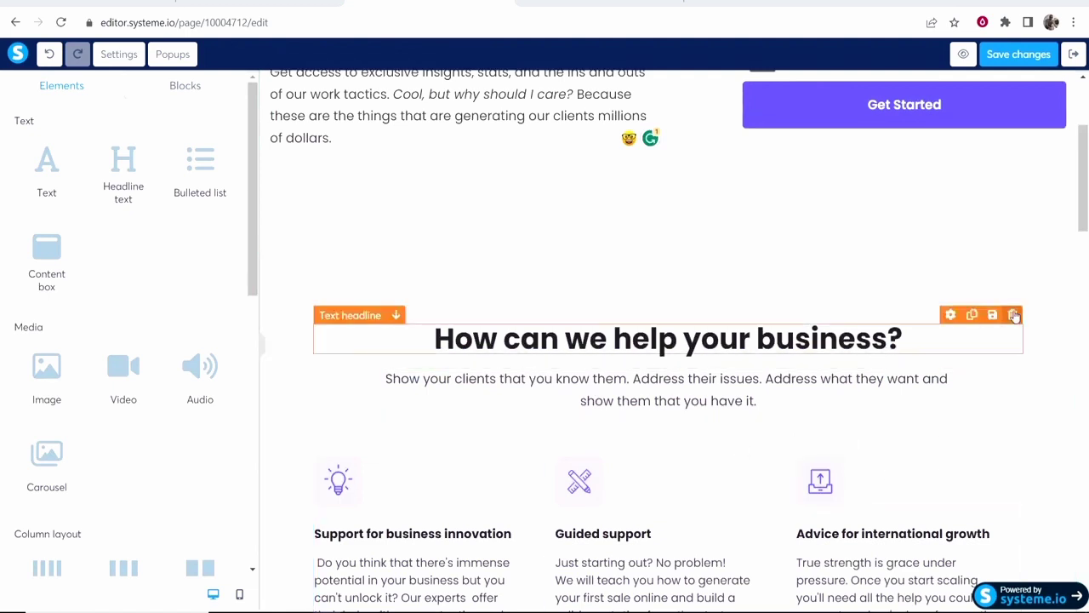
pyautogui.click(1067, 243)
pyautogui.click(632, 106)
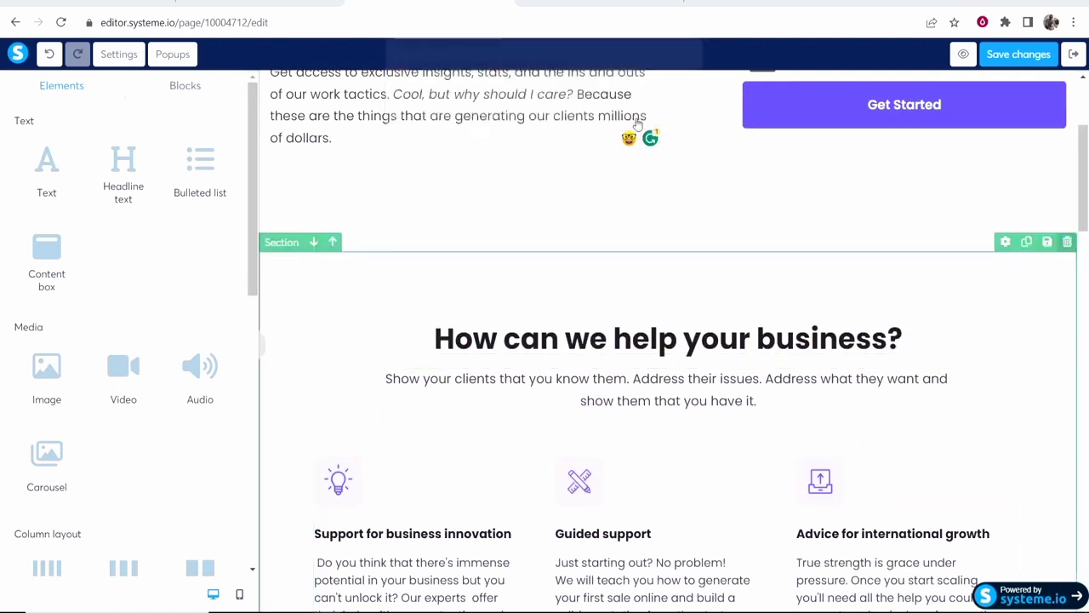
pyautogui.click(1066, 241)
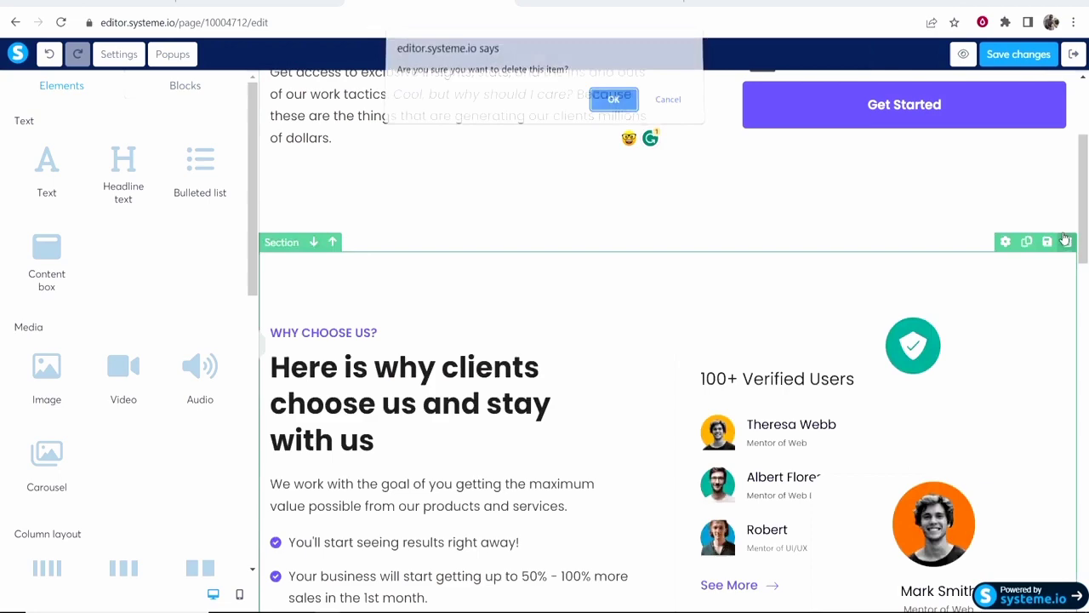
pyautogui.click(598, 108)
pyautogui.click(1067, 241)
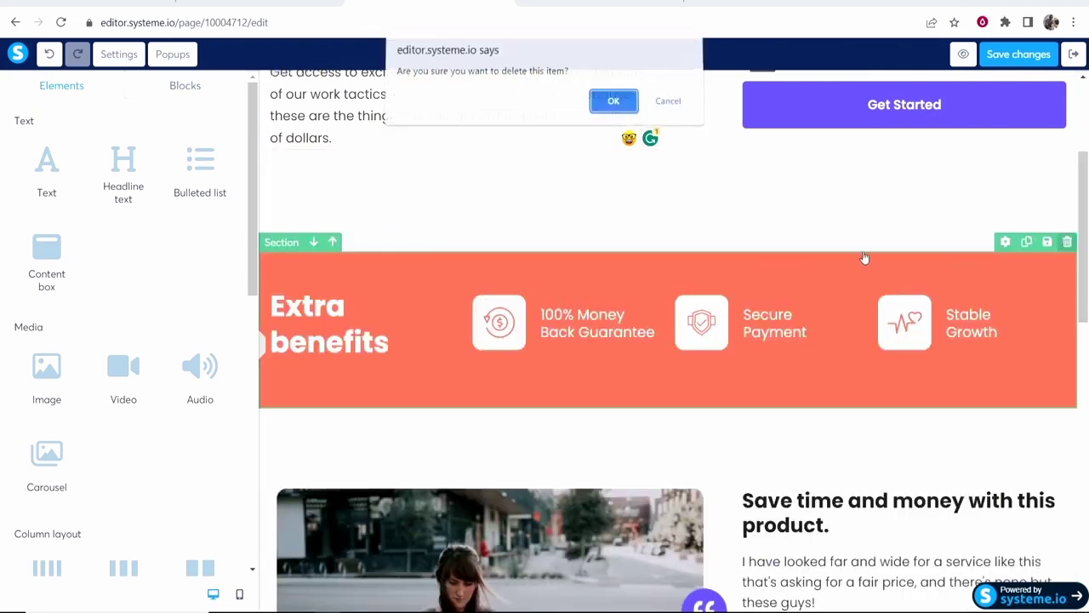
pyautogui.click(604, 111)
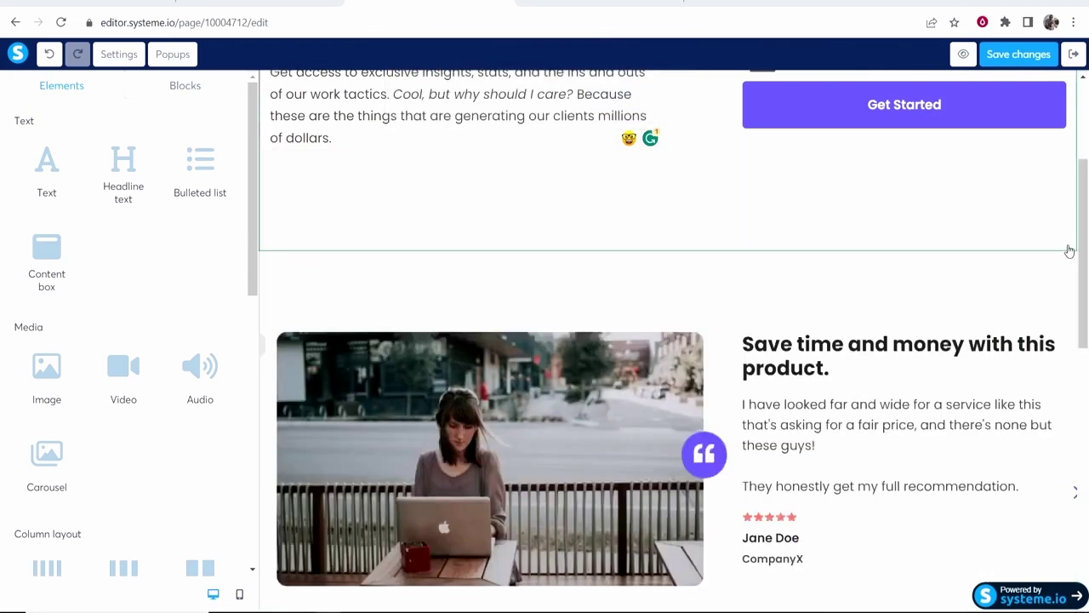
pyautogui.click(1064, 255)
pyautogui.scroll(3, 1063, 272)
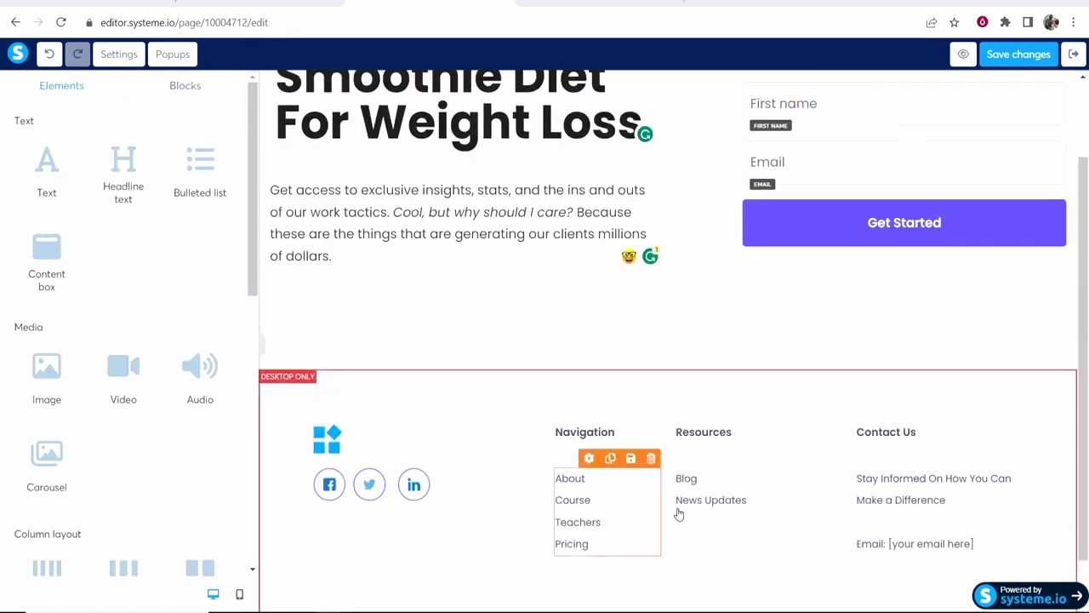
pyautogui.scroll(2, 689, 426)
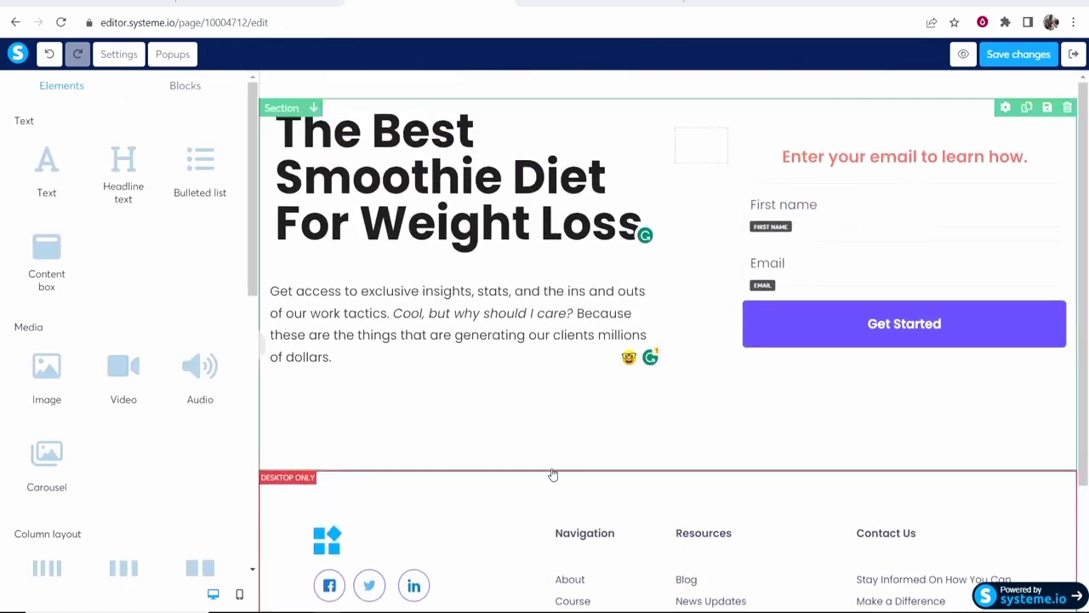
# Drag the hero section's bottom padding from 130 down to 47.
pyautogui.click(656, 449)
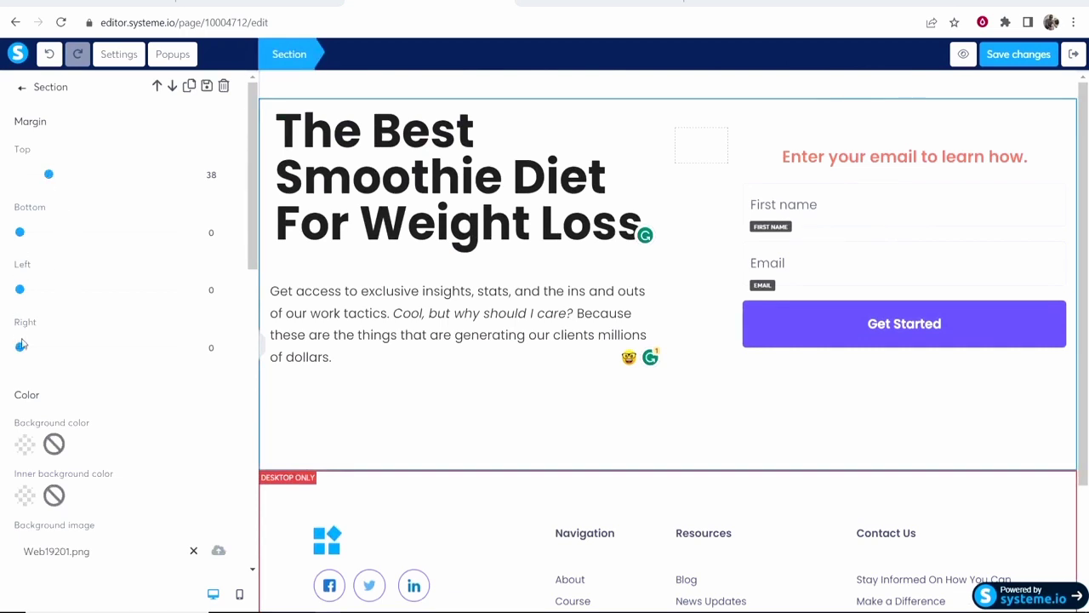
pyautogui.scroll(-5, 136, 428)
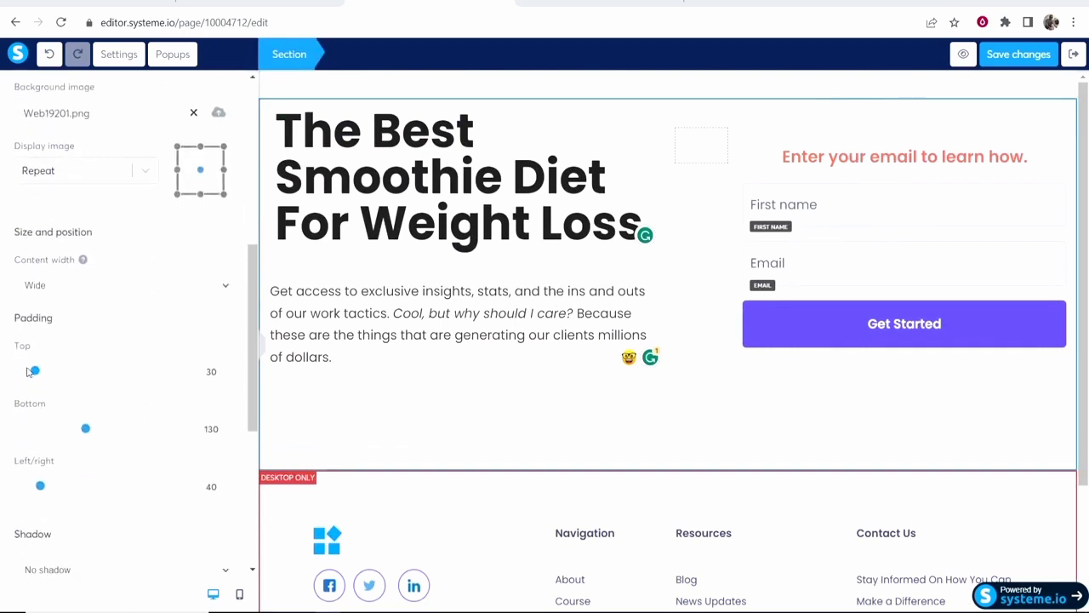
pyautogui.moveTo(84, 430); pyautogui.dragTo(44, 430)
pyautogui.click(657, 318)
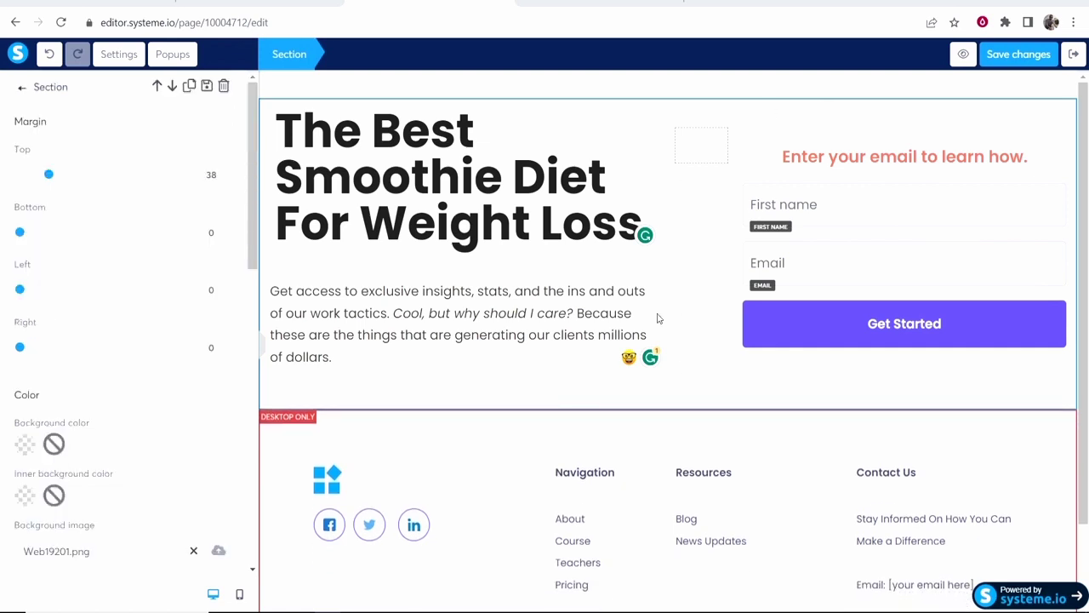
pyautogui.click(679, 82)
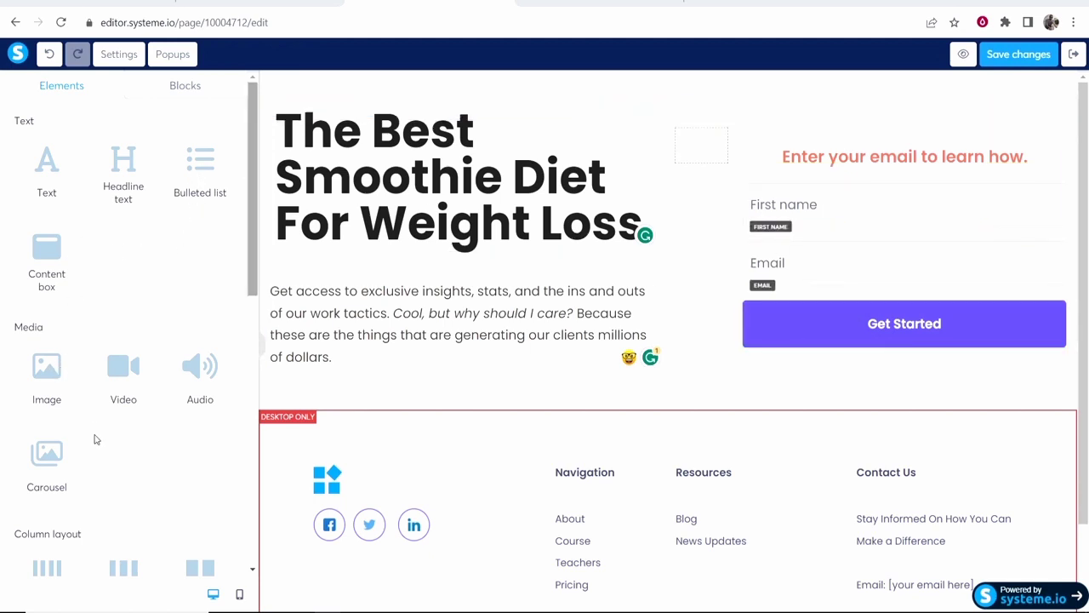
# Drop a Video block below the hero and keep its direct link video type.
pyautogui.moveTo(121, 381); pyautogui.dragTo(493, 384)
pyautogui.scroll(-1, 577, 475)
pyautogui.scroll(-2, 544, 350)
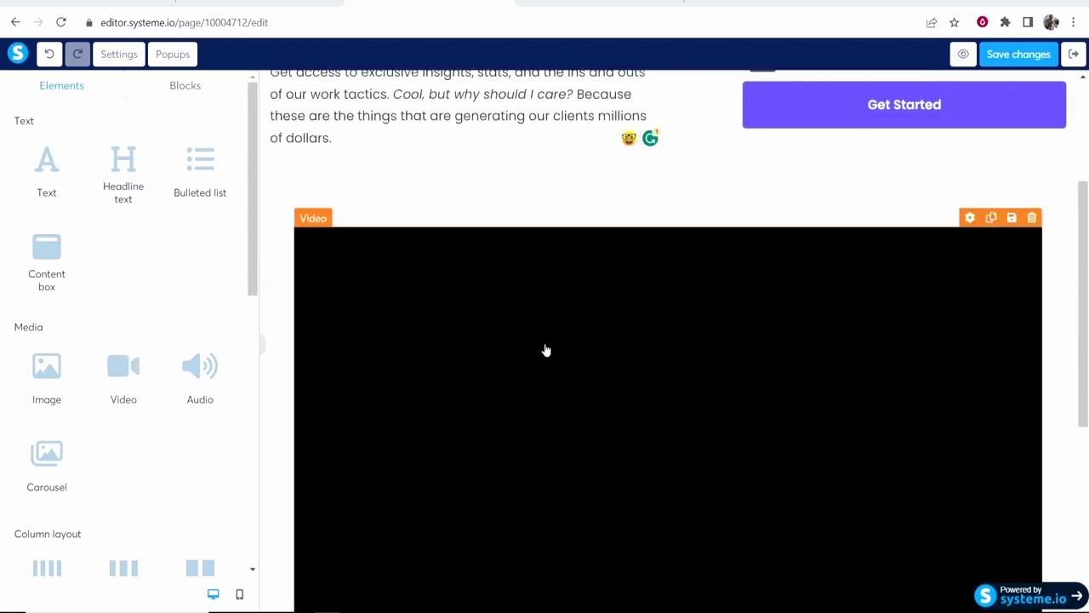
pyautogui.scroll(-2, 578, 345)
pyautogui.scroll(4, 490, 361)
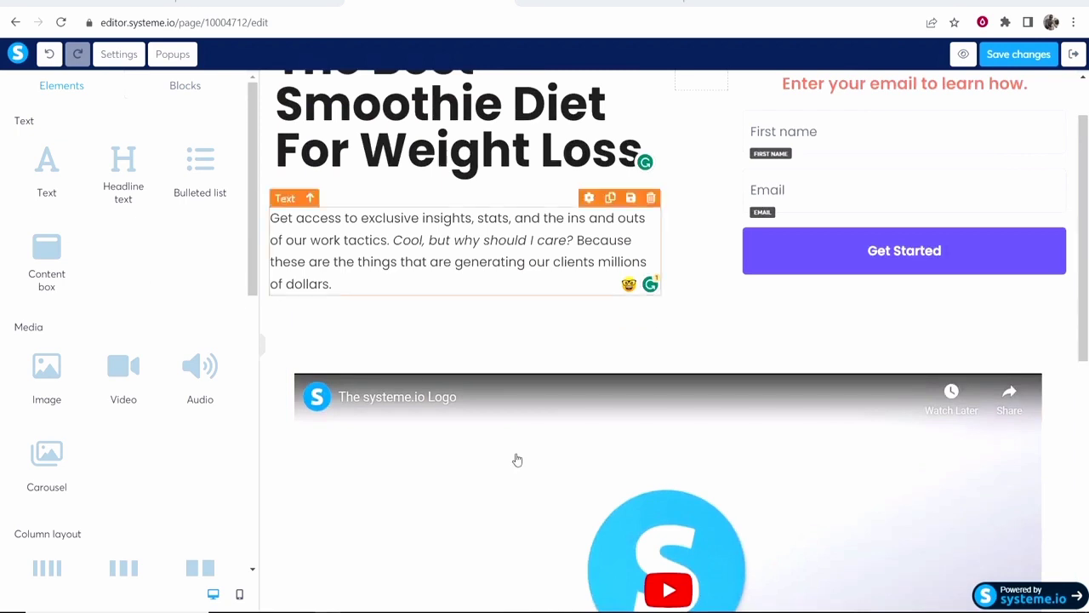
pyautogui.click(819, 496)
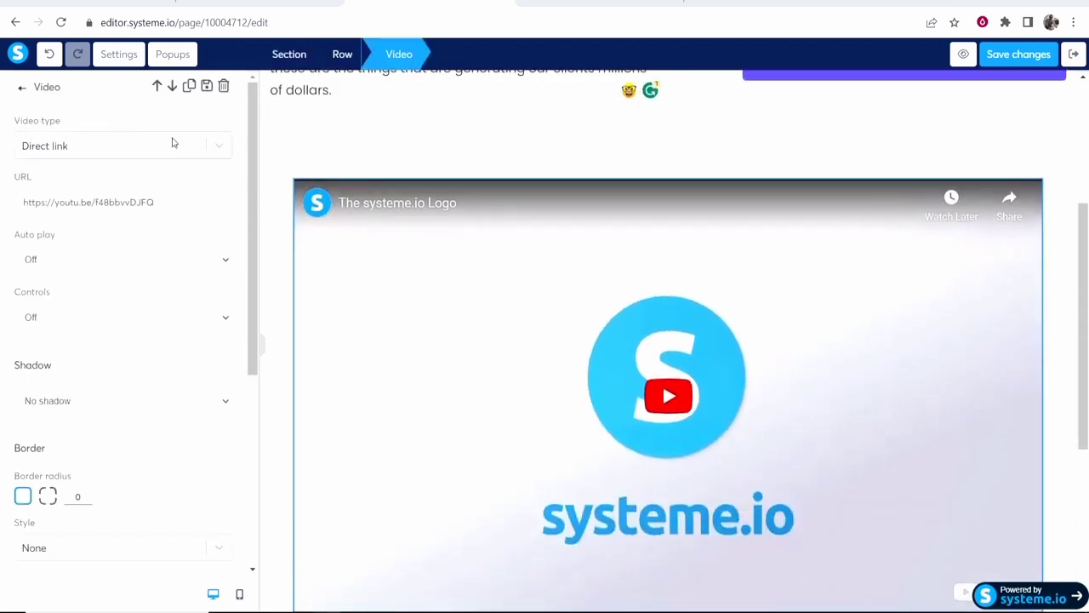
pyautogui.click(218, 144)
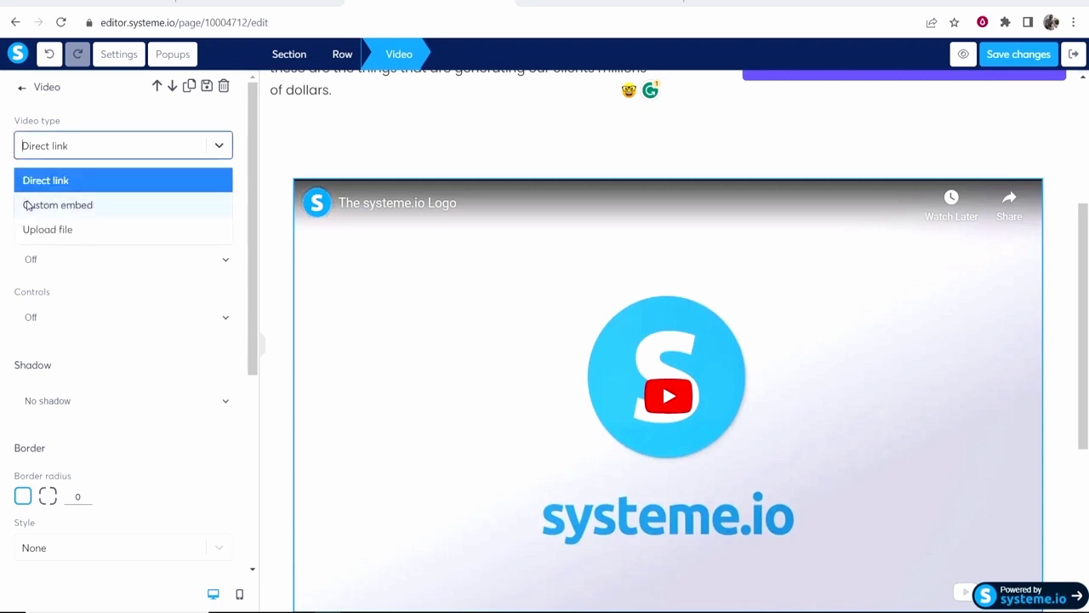
pyautogui.click(166, 302)
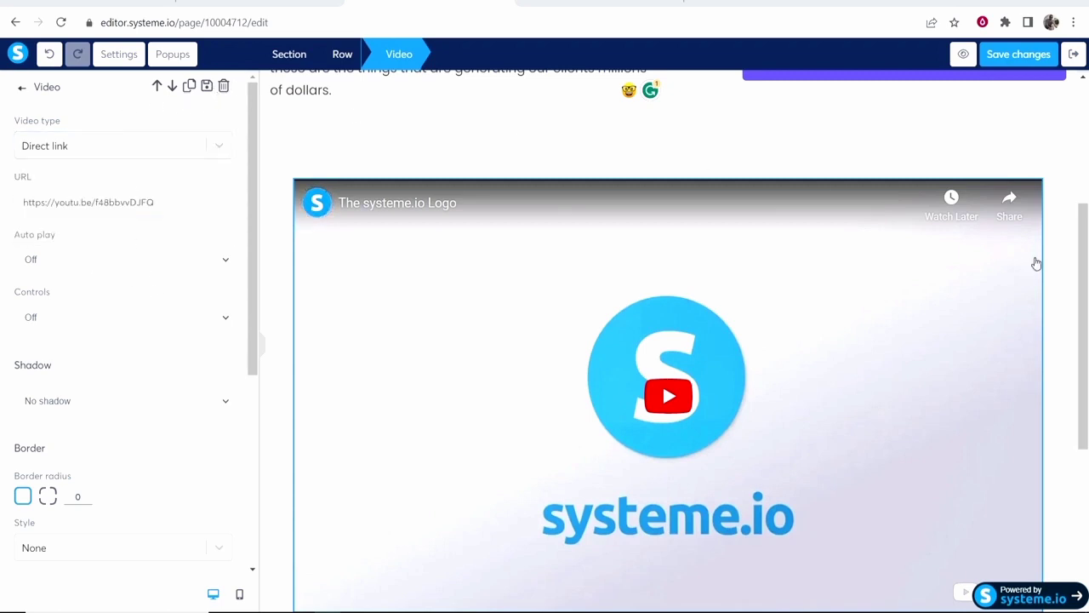
# Delete the video block and confirm the removal.
pyautogui.click(1032, 169)
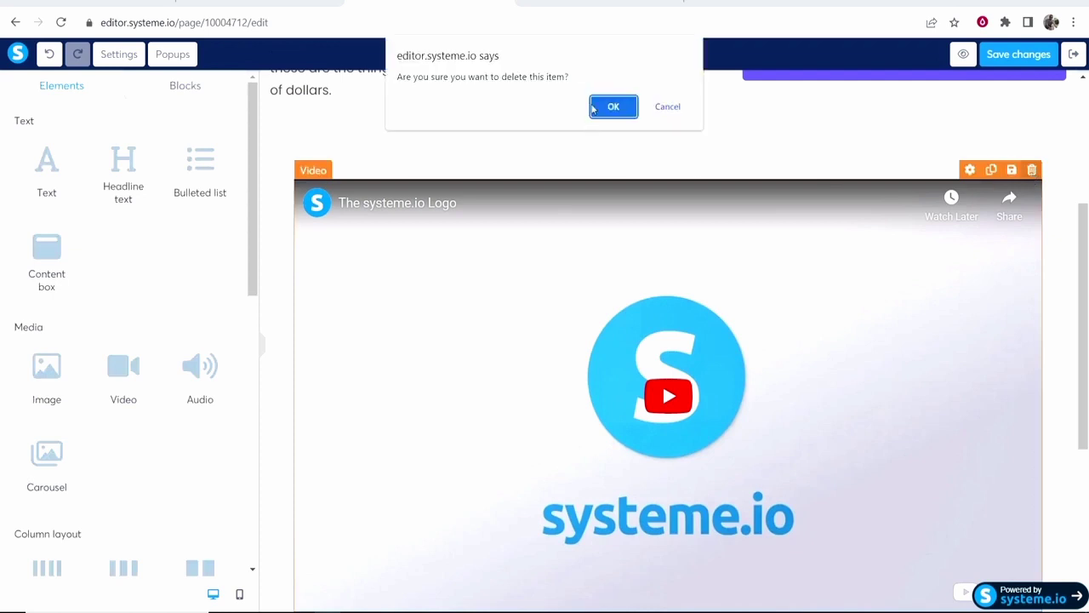
pyautogui.click(612, 106)
pyautogui.scroll(-6, 41, 285)
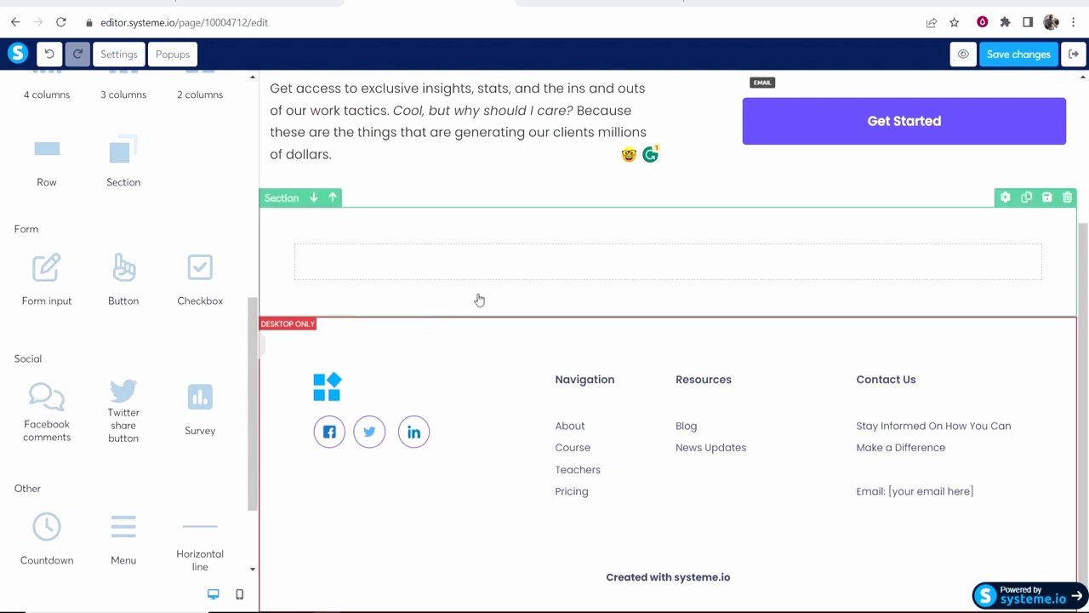
# Add a third field to the opt-in form and set its input type to Phone number.
pyautogui.scroll(3, 479, 300)
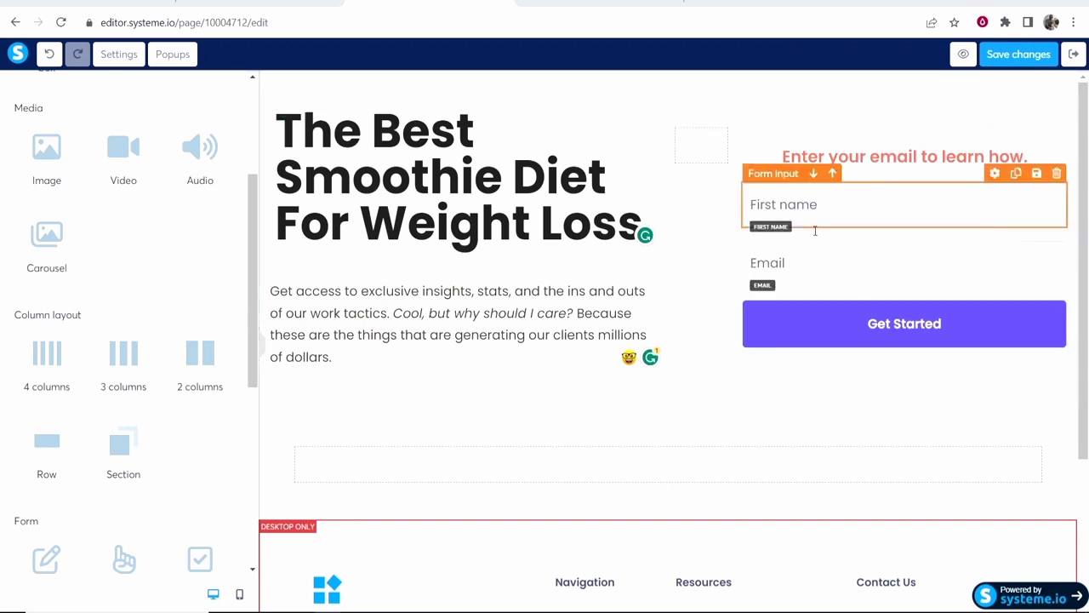
pyautogui.scroll(-1, 43, 476)
pyautogui.scroll(-2, 42, 472)
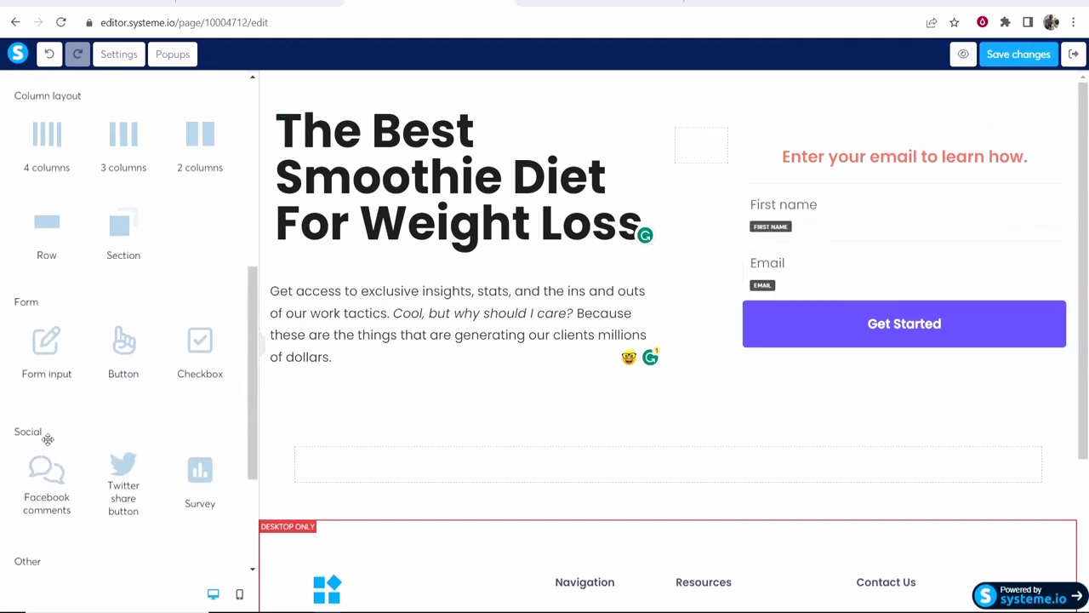
pyautogui.moveTo(36, 372); pyautogui.dragTo(795, 298)
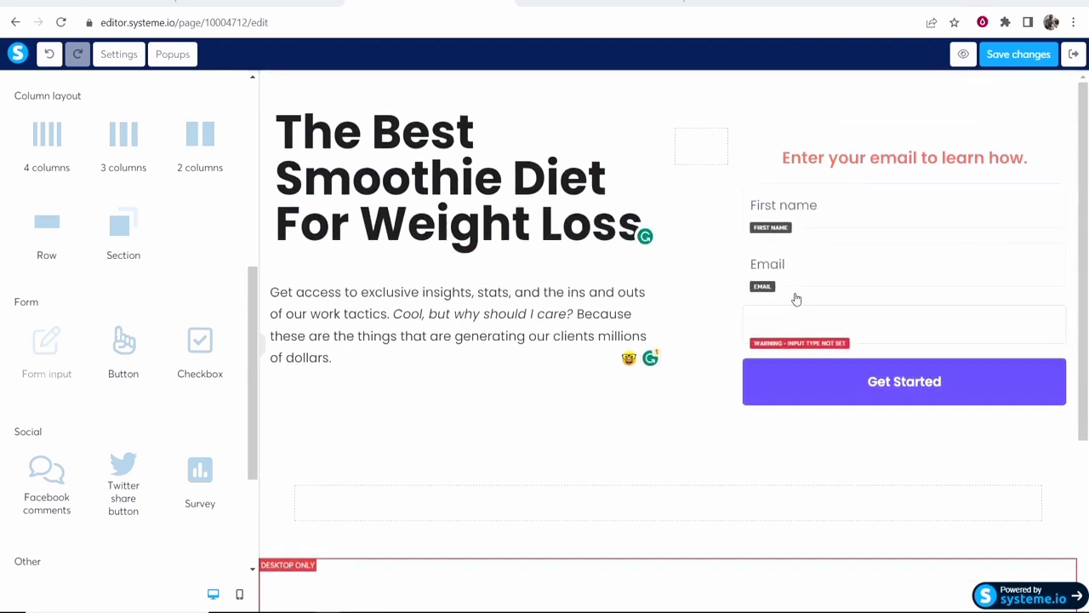
pyautogui.click(837, 318)
pyautogui.click(184, 150)
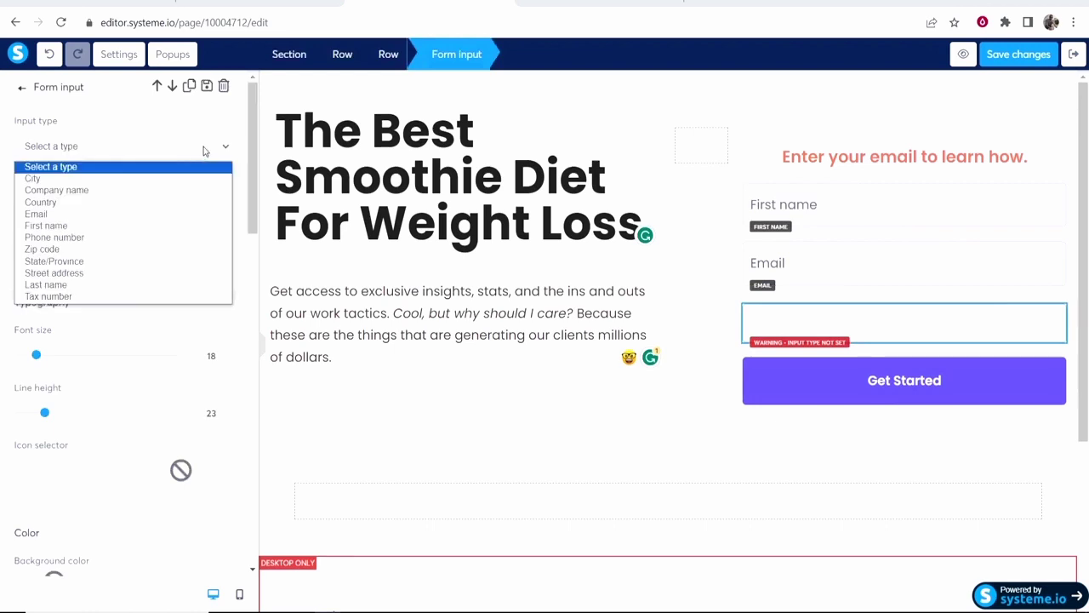
pyautogui.click(56, 238)
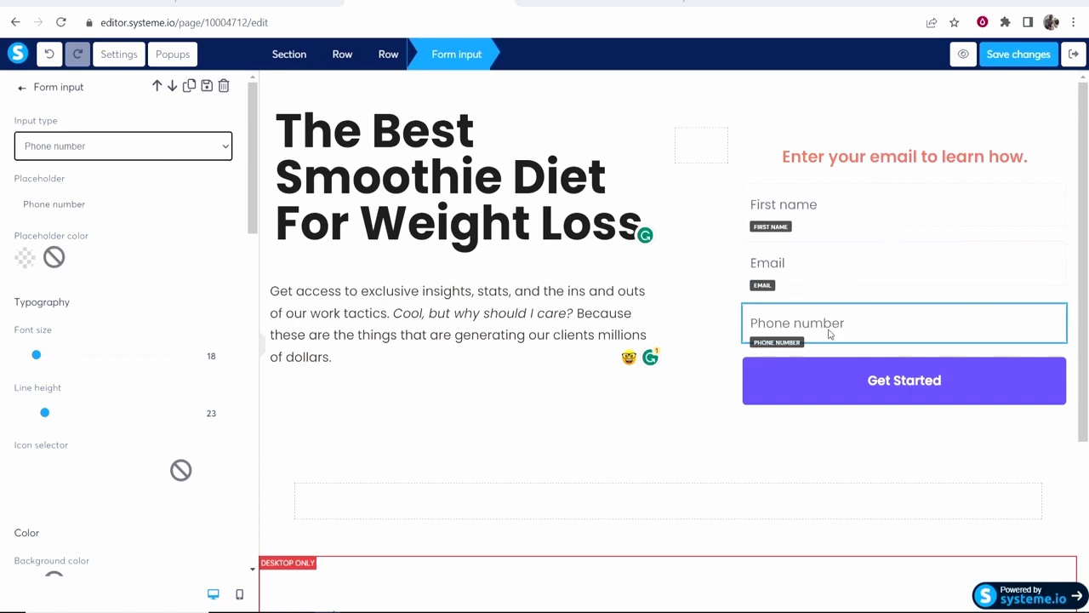
# Select the Phone number field and start deleting it.
pyautogui.scroll(-3, 217, 238)
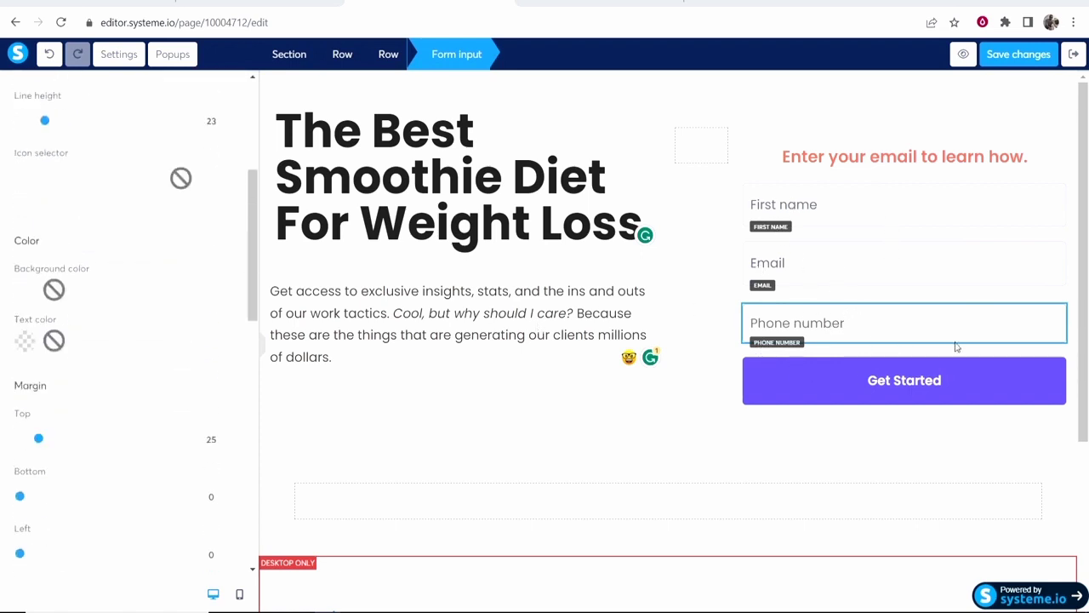
pyautogui.click(907, 321)
pyautogui.click(1057, 315)
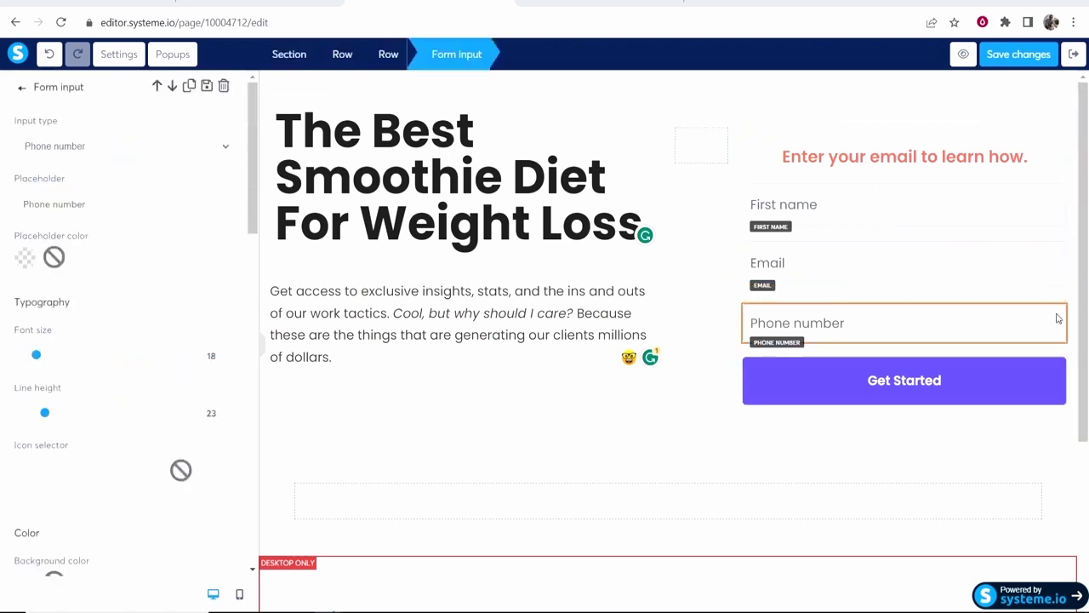
pyautogui.click(1060, 308)
pyautogui.click(1058, 295)
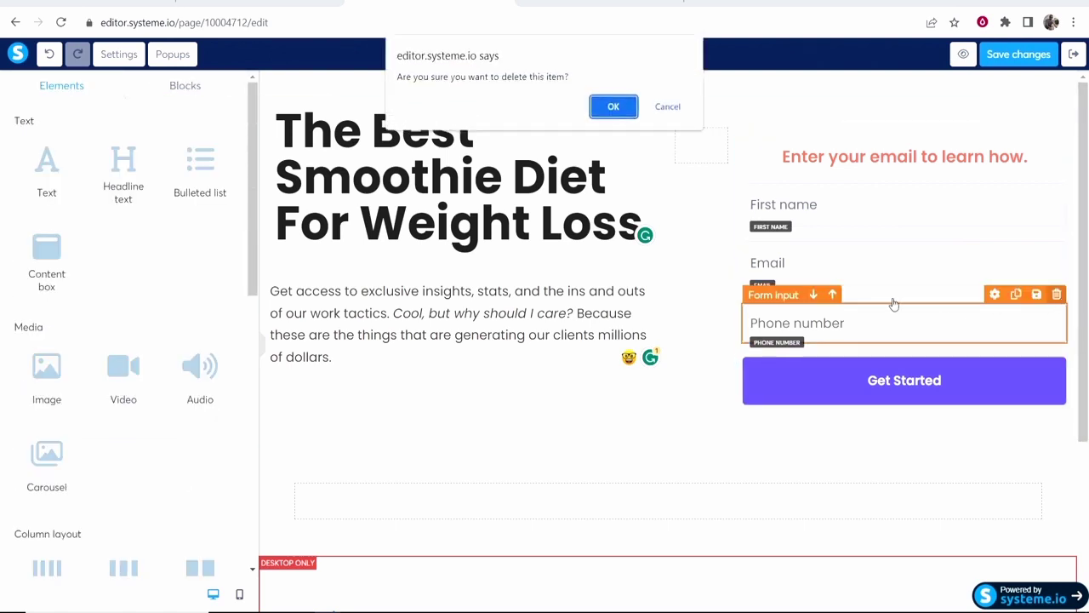
# Confirm removing the Phone number field and review the Get Started button settings.
pyautogui.click(609, 107)
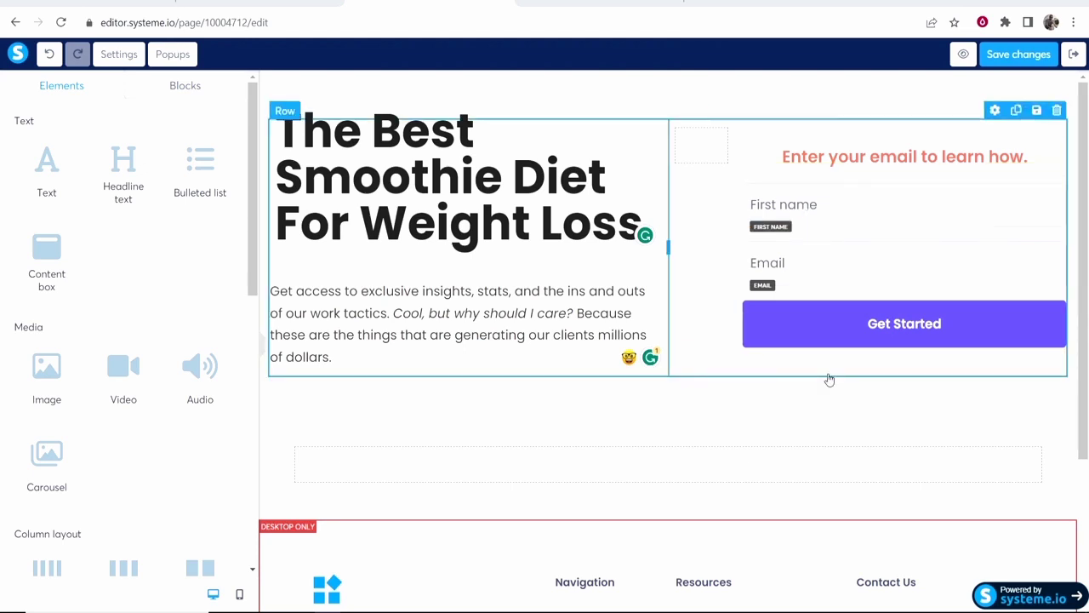
pyautogui.click(901, 328)
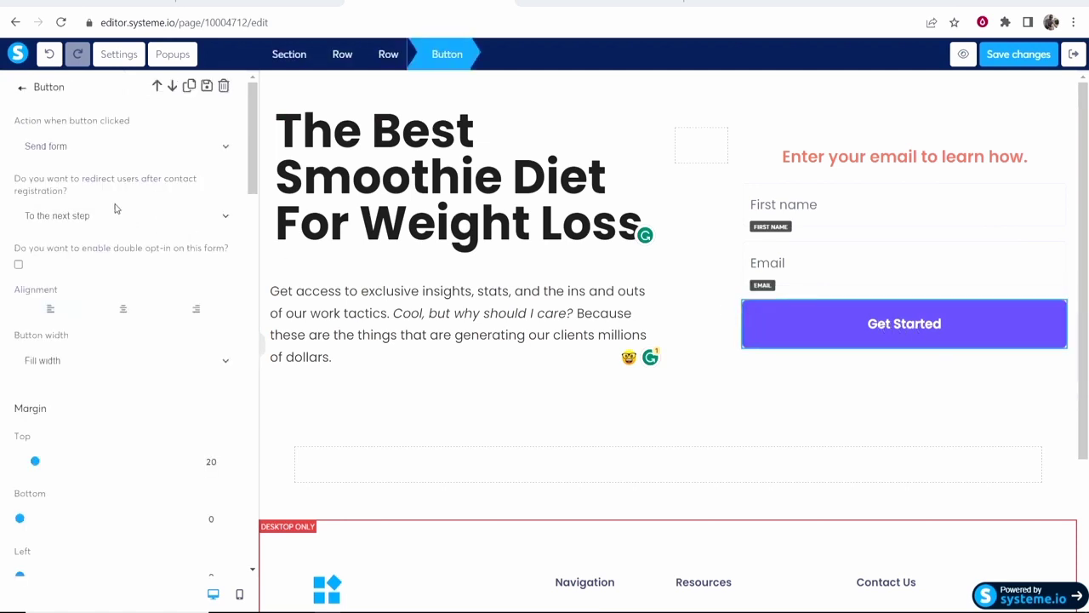
pyautogui.moveTo(13, 121); pyautogui.dragTo(130, 121)
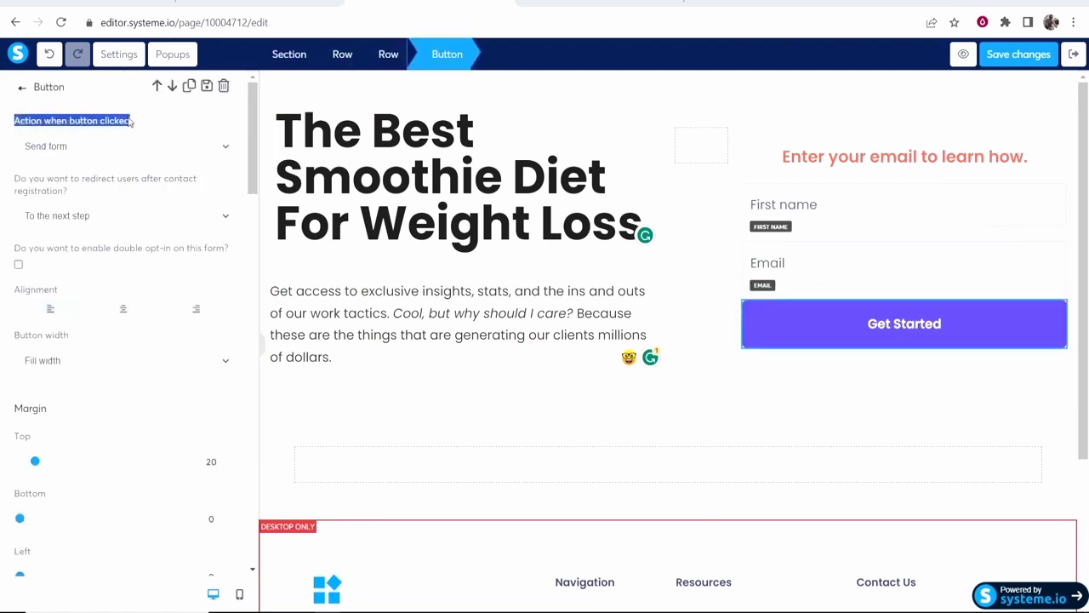
pyautogui.click(161, 125)
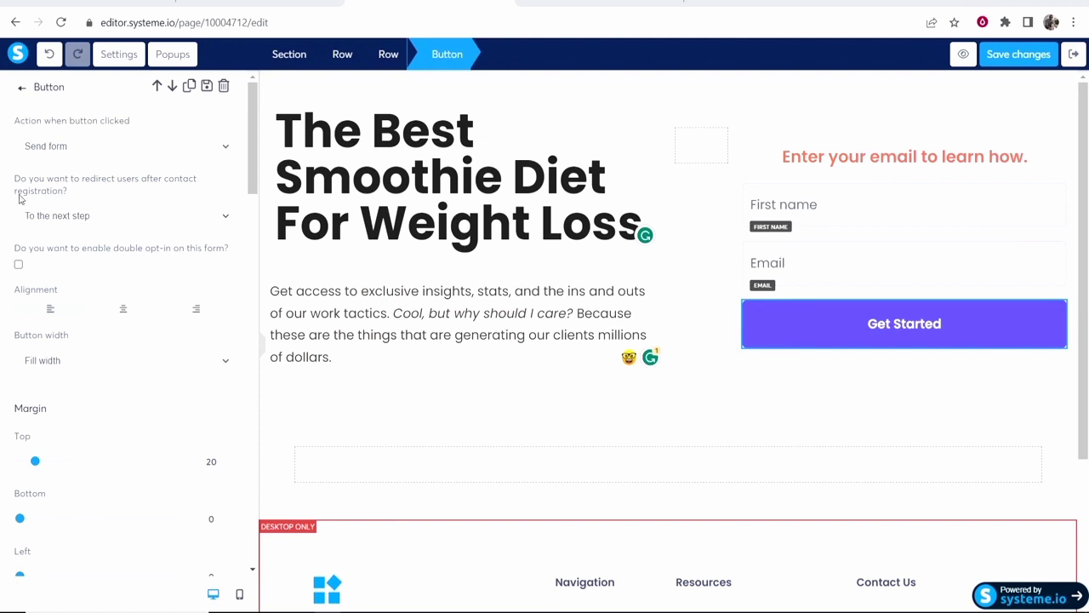
pyautogui.moveTo(7, 178); pyautogui.dragTo(66, 190)
pyautogui.click(73, 192)
# Save the opt-in page changes and open its preview, dismissing the preview-mode warning.
pyautogui.click(1029, 61)
pyautogui.click(965, 54)
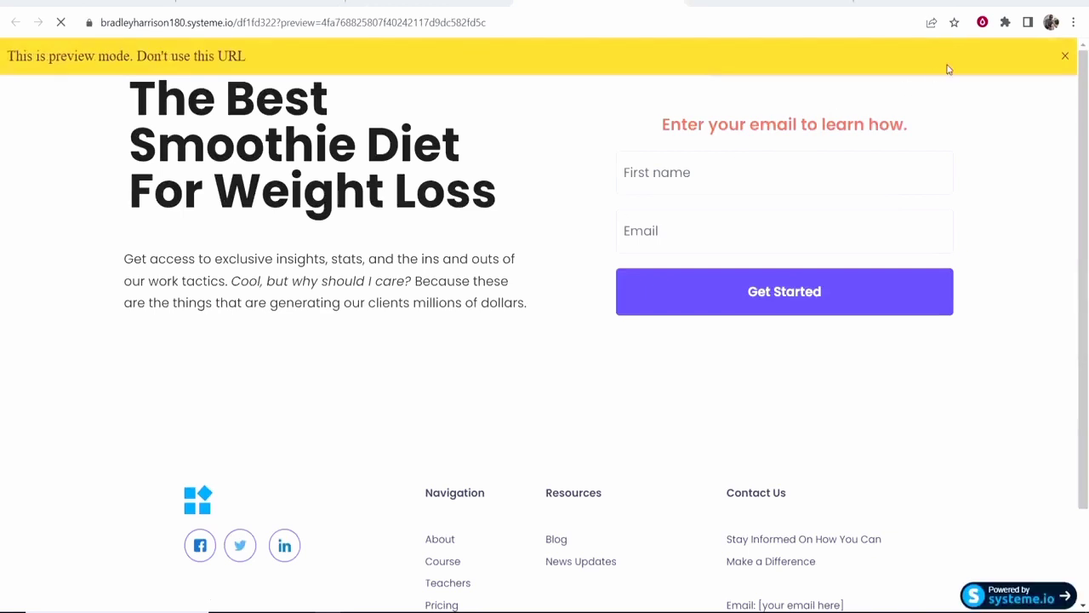
pyautogui.click(1065, 56)
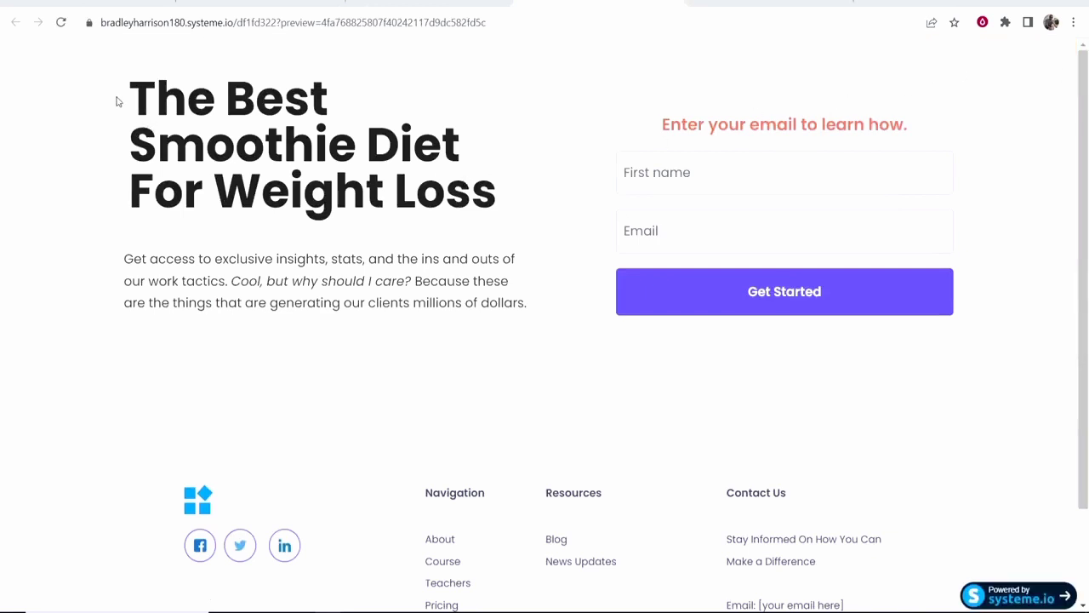
pyautogui.moveTo(117, 102); pyautogui.dragTo(479, 134)
pyautogui.click(370, 165)
pyautogui.moveTo(869, 125); pyautogui.dragTo(883, 125)
pyautogui.click(885, 125)
# Reload the preview so the form shows only First name and Email fields.
pyautogui.hotkey('ctrl', 'Tab')
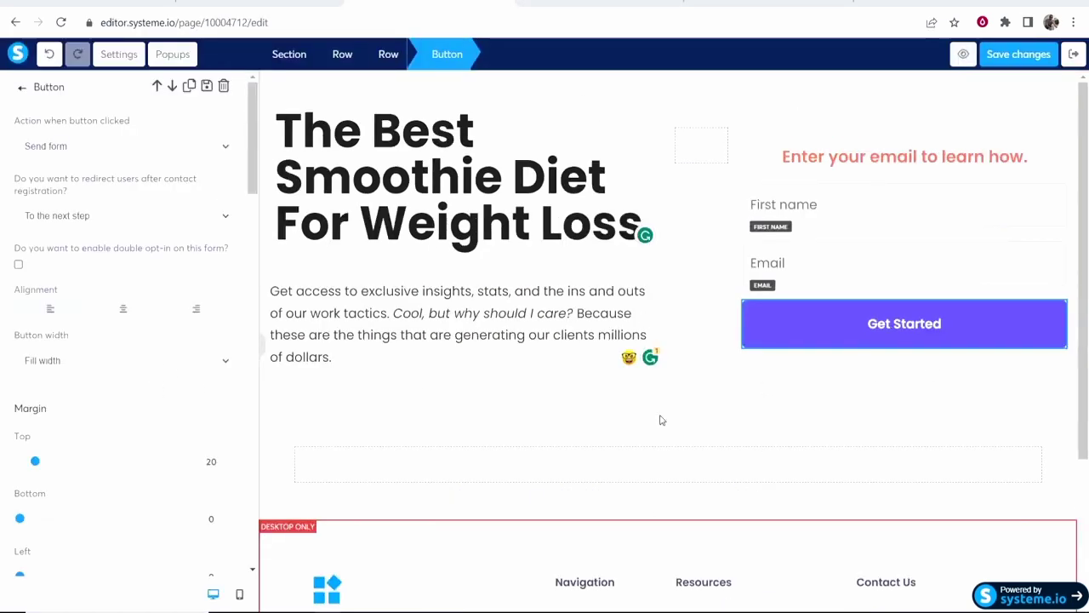
pyautogui.click(659, 417)
pyautogui.hotkey('ctrl', 'Tab')
pyautogui.press('F5')
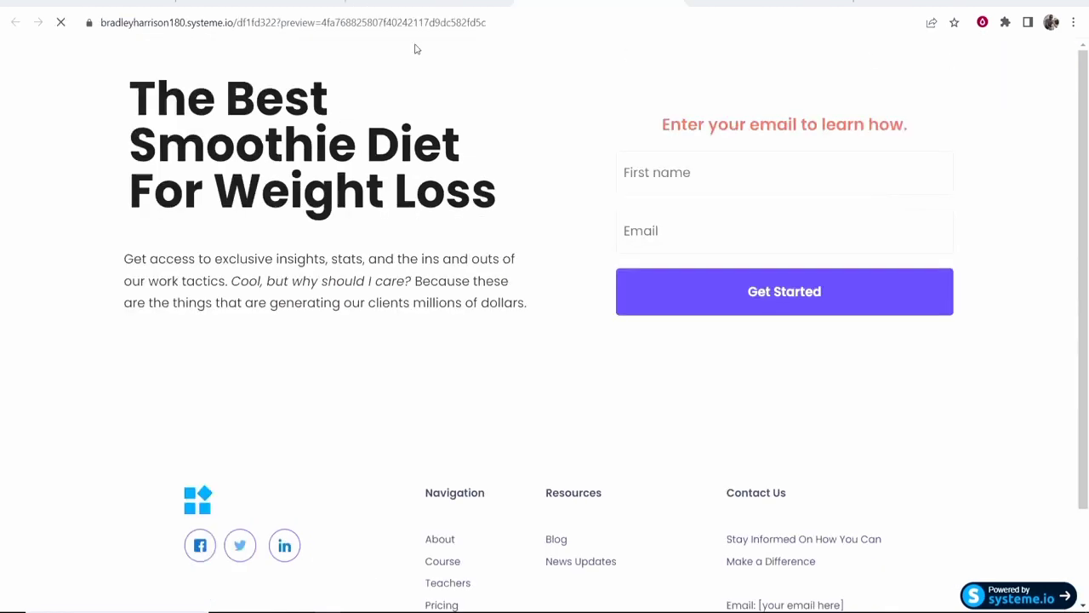
pyautogui.click(1064, 58)
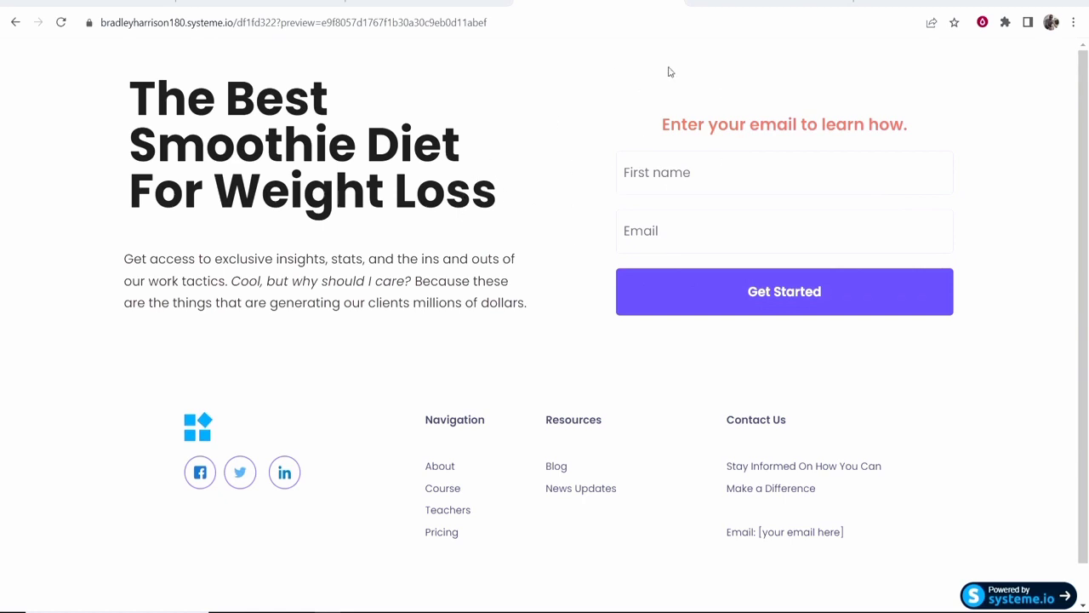
# Close the preview, leave the page editor and open the funnel's Thank You step.
pyautogui.click(672, 3)
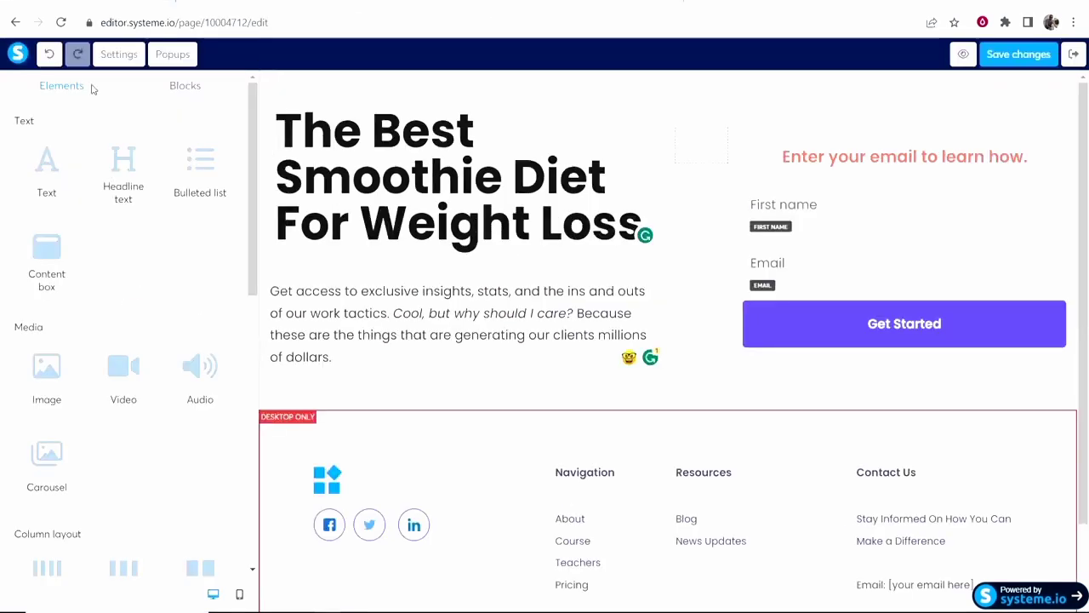
pyautogui.click(1074, 59)
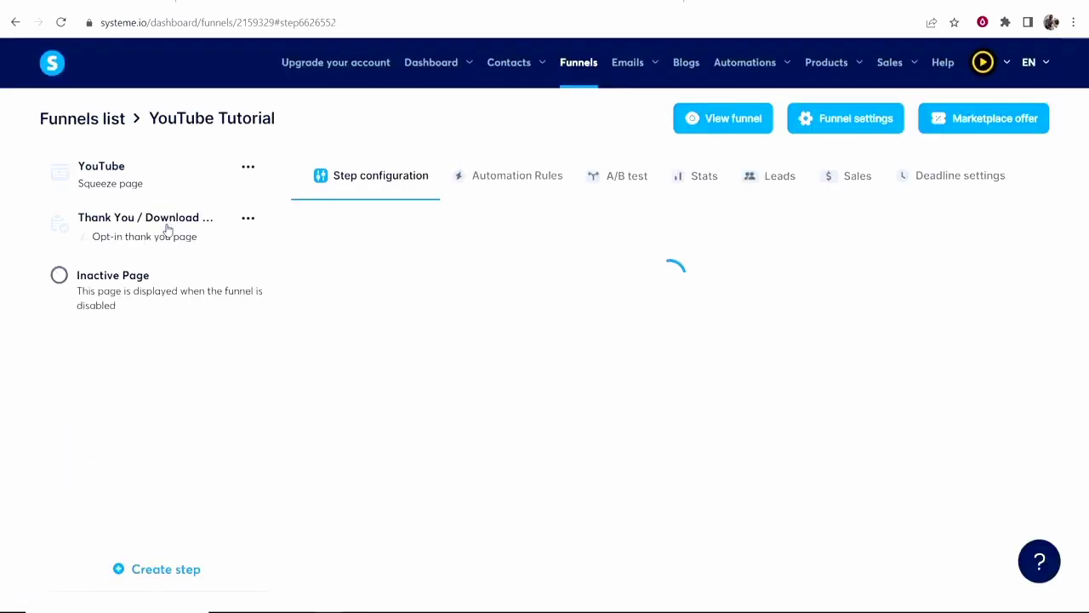
pyautogui.click(159, 226)
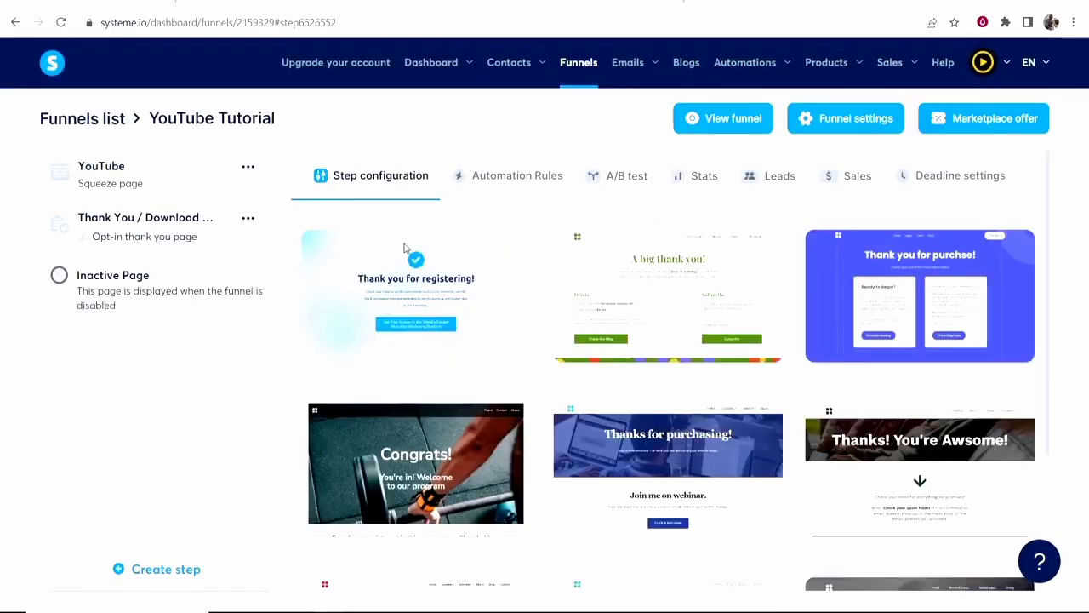
# Show 30 templates per page and apply the 'Thank you for registering!' template.
pyautogui.scroll(-2, 892, 295)
pyautogui.moveTo(892, 294)
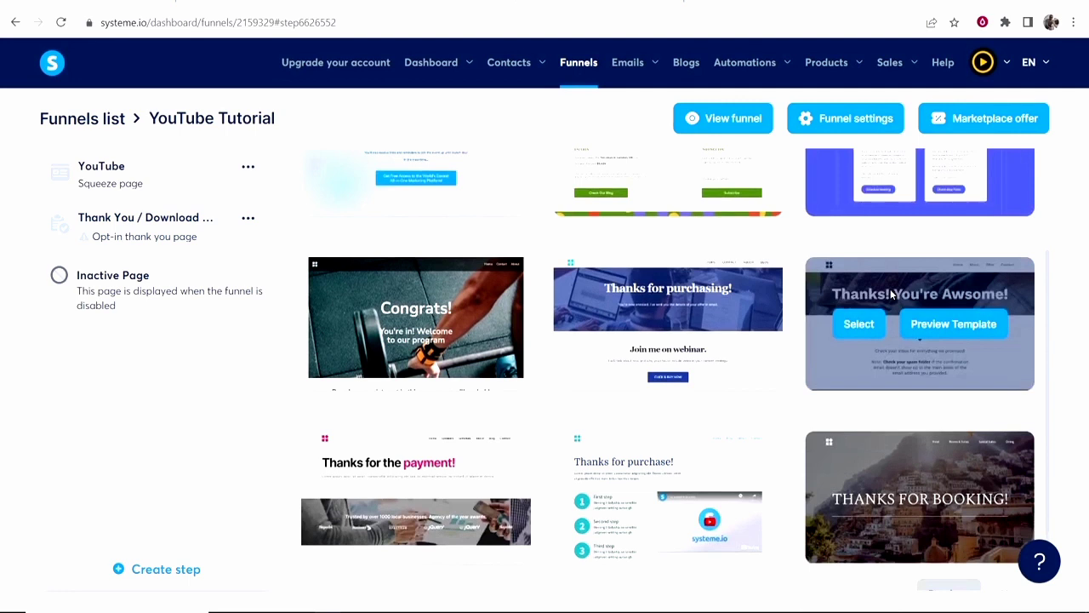
pyautogui.scroll(-1, 891, 295)
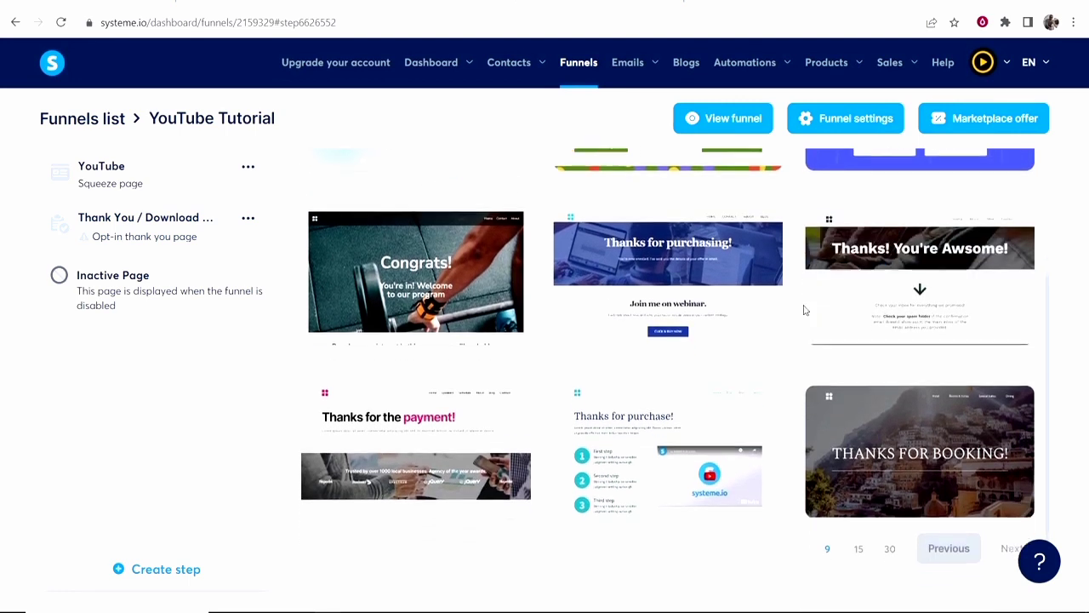
pyautogui.moveTo(818, 389)
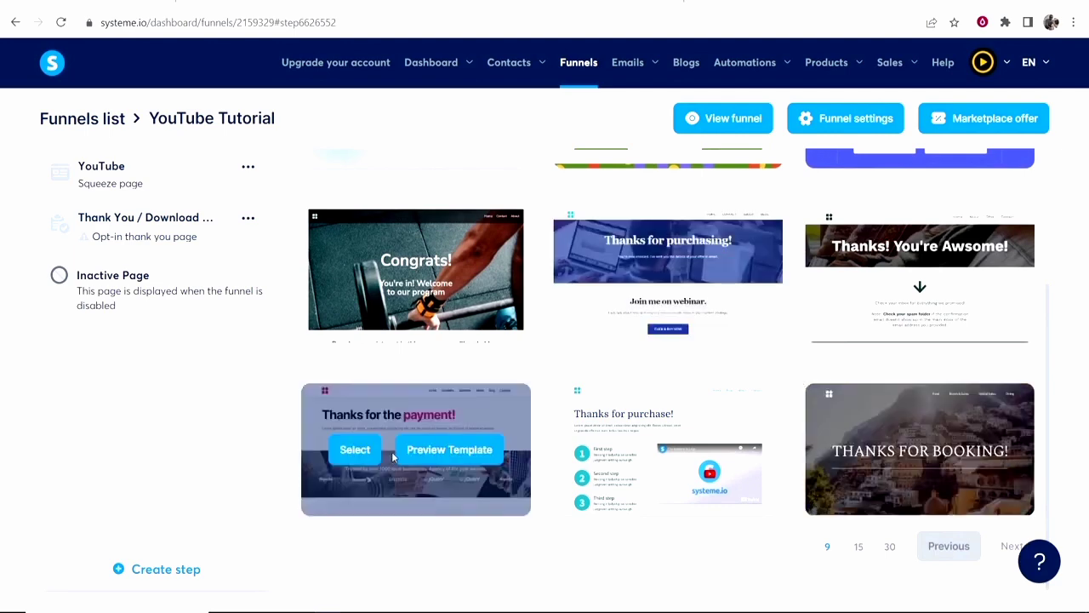
pyautogui.scroll(4, 561, 387)
pyautogui.scroll(-4, 588, 389)
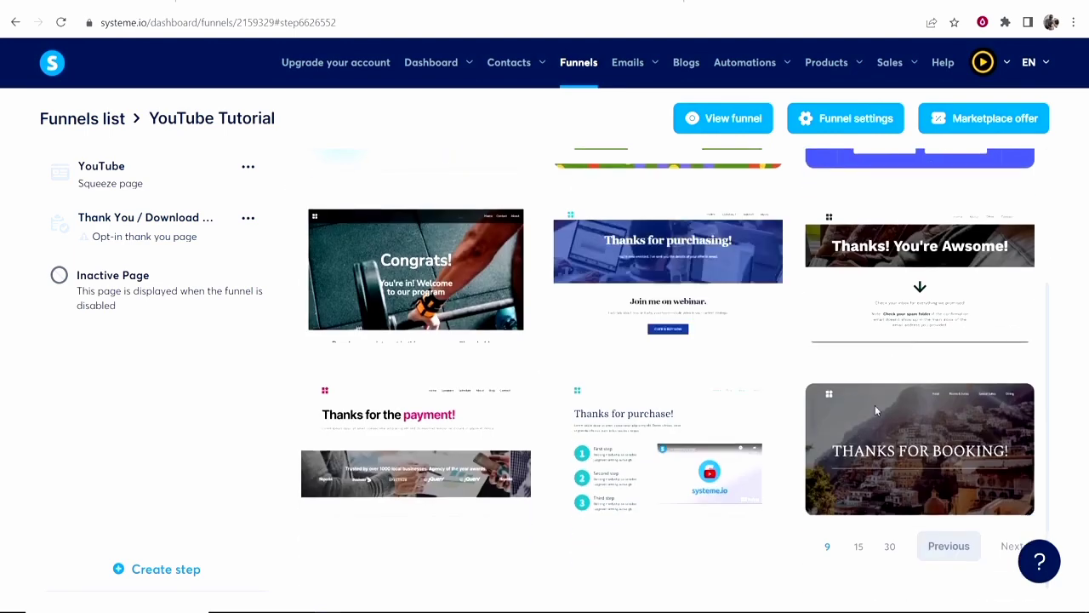
pyautogui.click(888, 550)
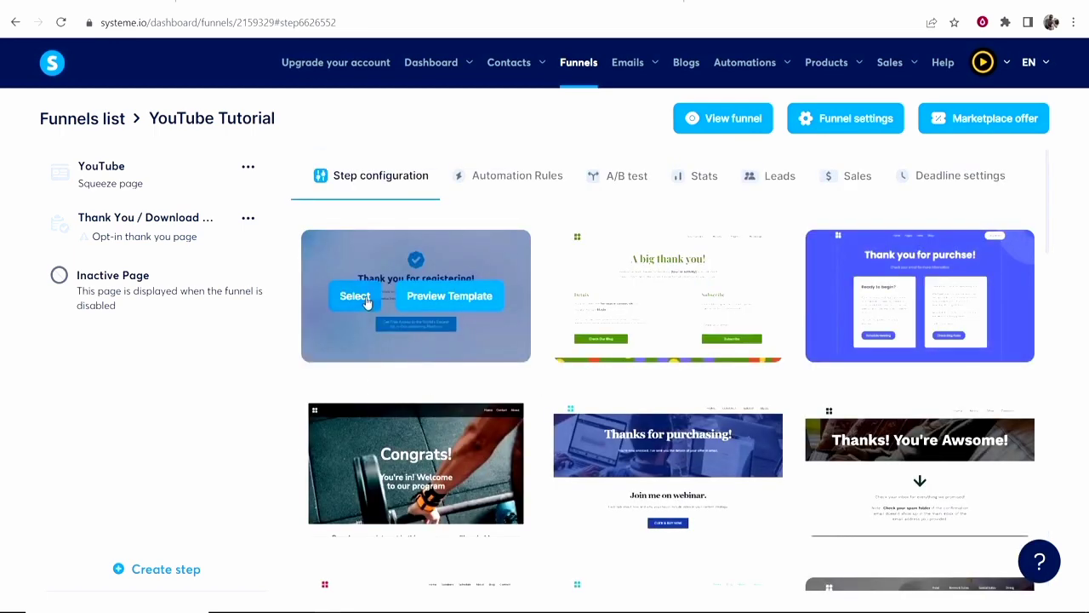
pyautogui.click(354, 297)
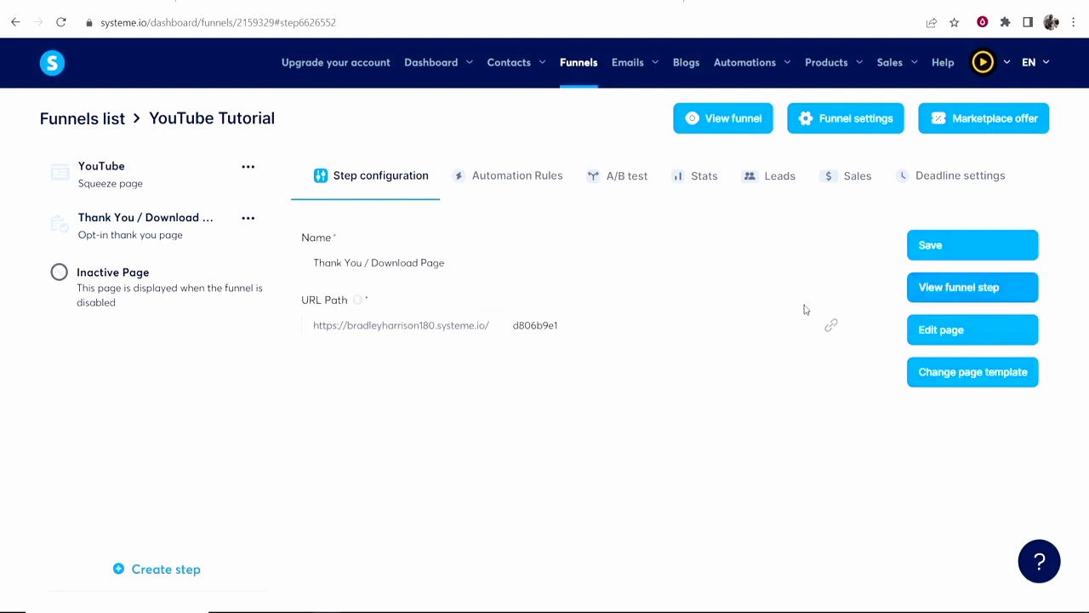
pyautogui.click(950, 330)
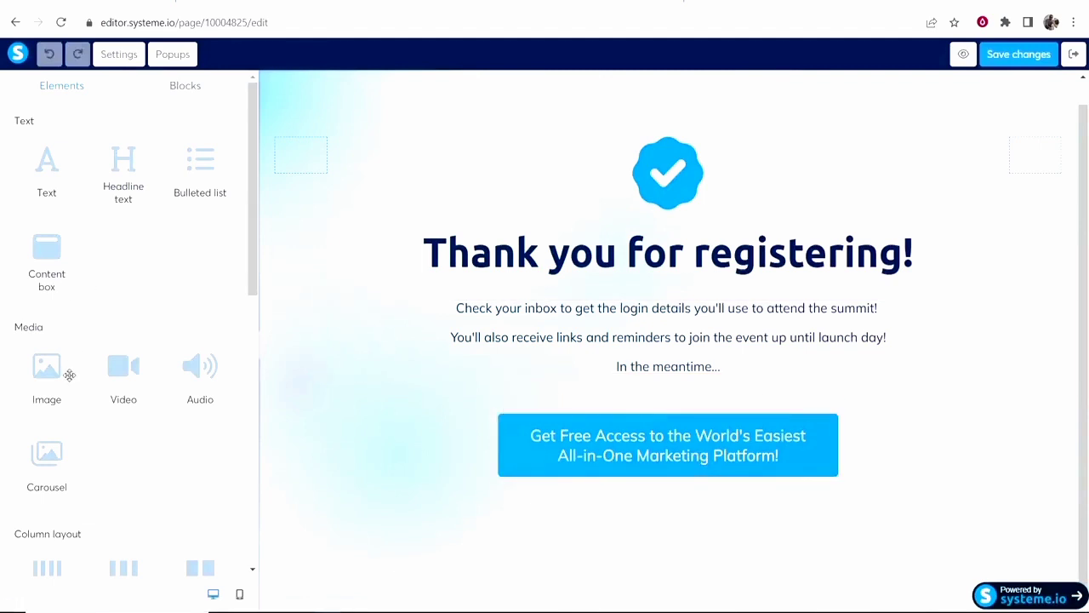
# Place a Video element below the 'In the meantime…' text, save the page and exit to the funnel.
pyautogui.moveTo(109, 374); pyautogui.dragTo(623, 391)
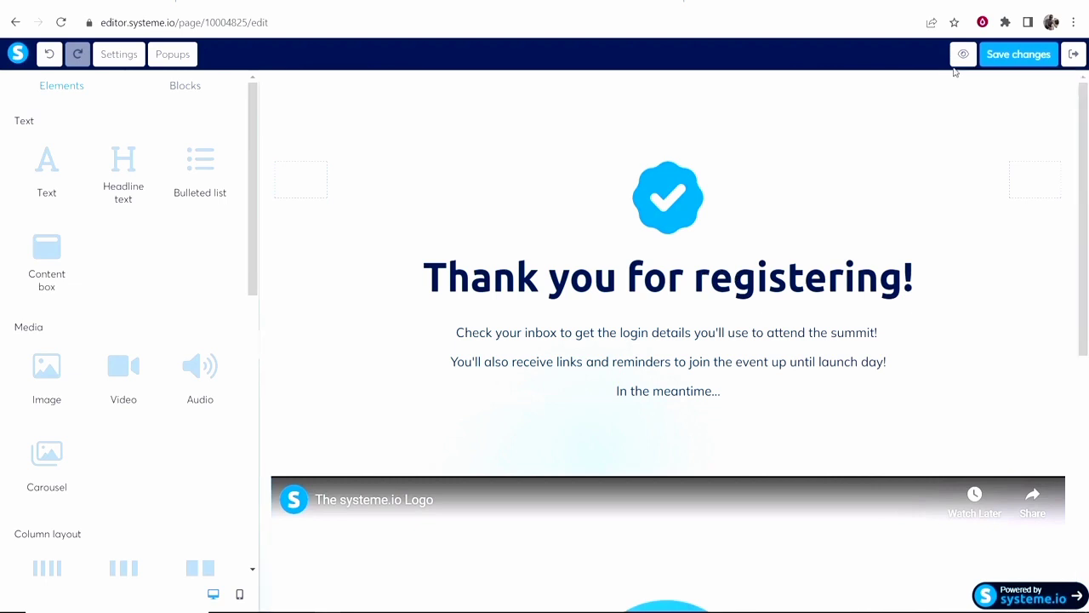
pyautogui.click(1004, 67)
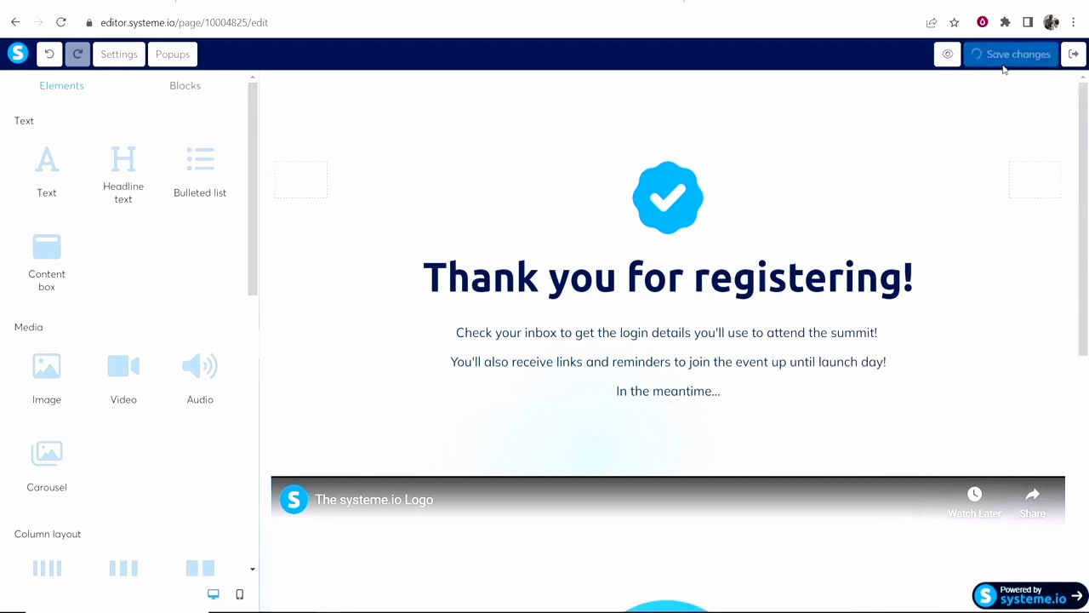
pyautogui.click(1074, 56)
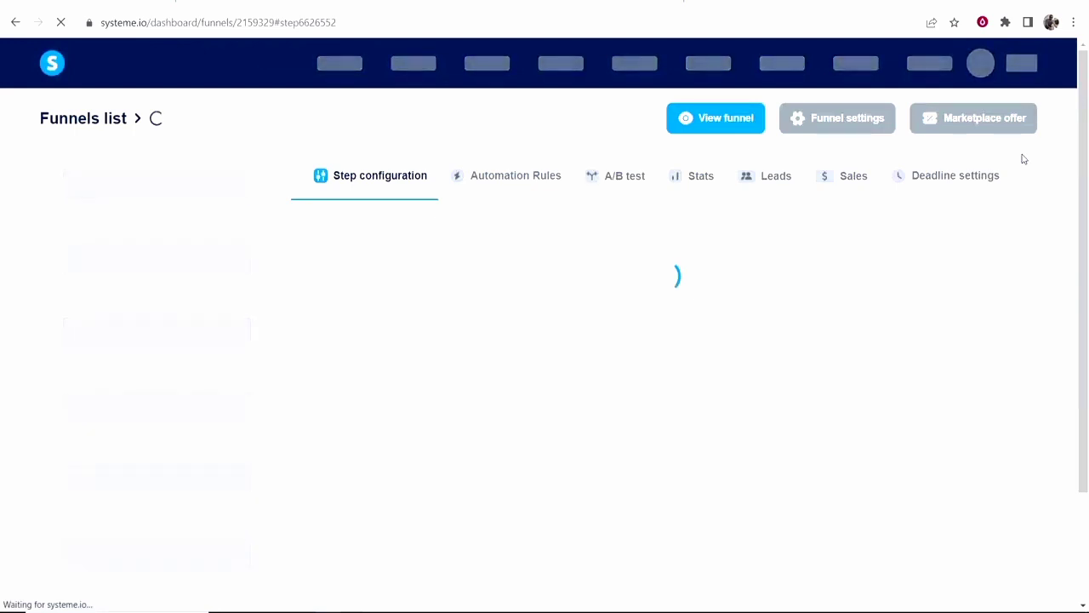
# Autofill the live opt-in form, correct the invalid email address and submit it.
pyautogui.scroll(-1, 1023, 159)
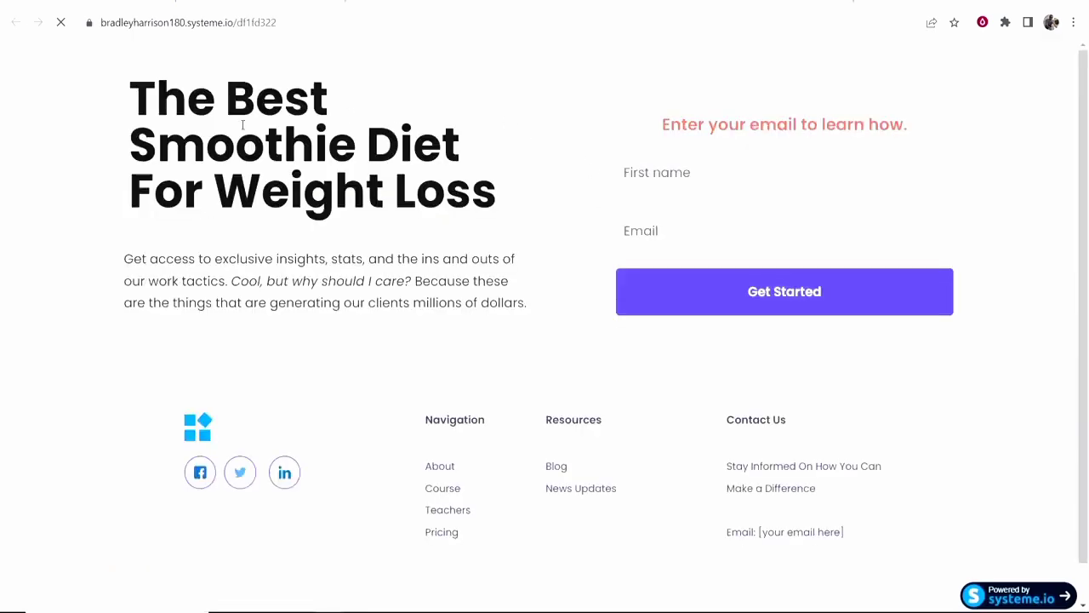
pyautogui.moveTo(128, 102); pyautogui.dragTo(357, 153)
pyautogui.click(361, 166)
pyautogui.click(742, 268)
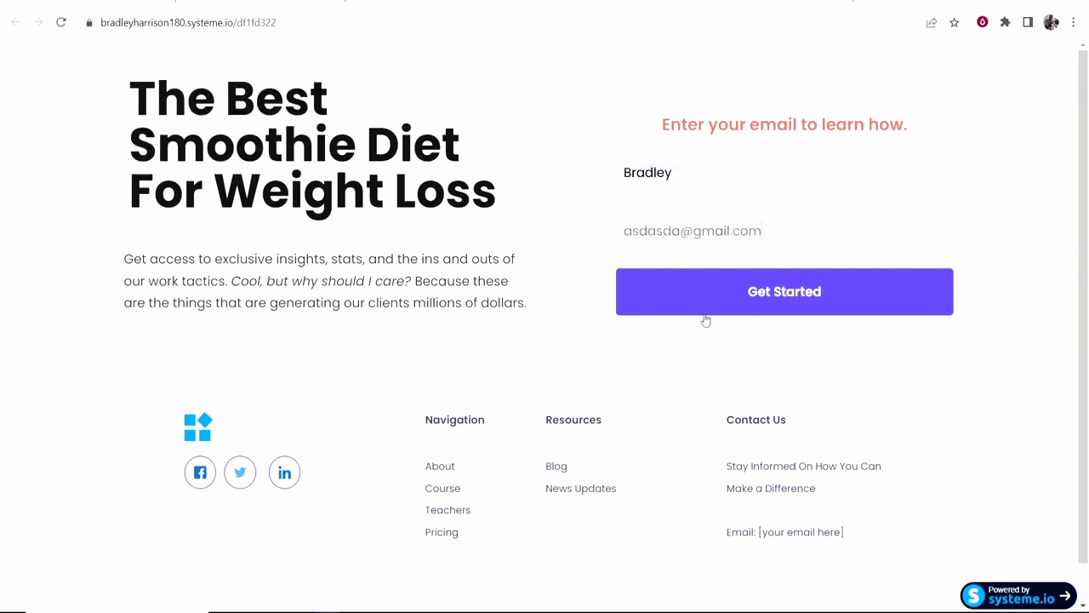
pyautogui.click(760, 294)
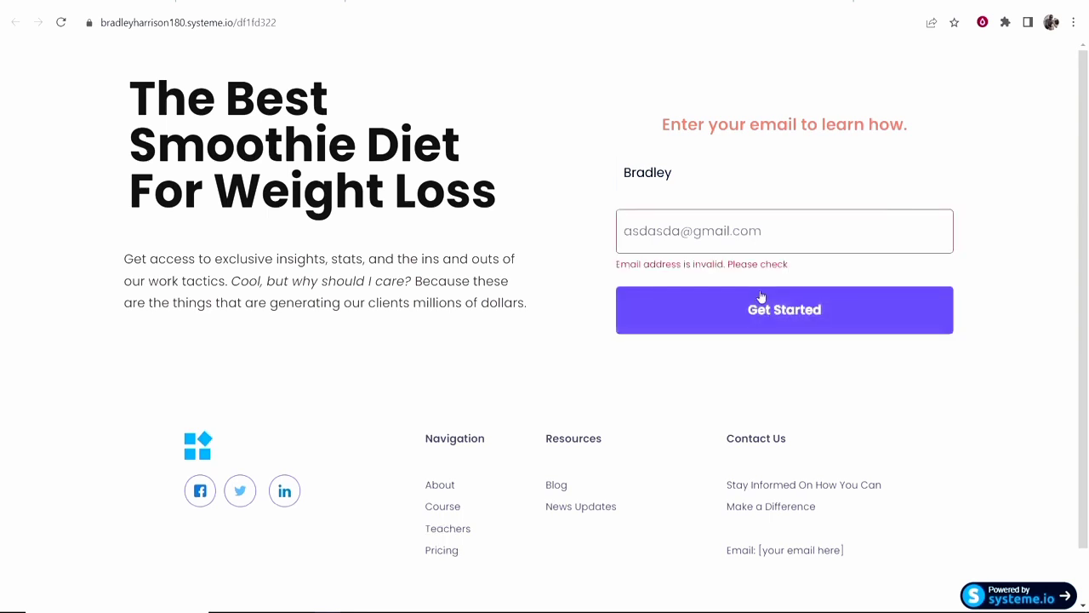
pyautogui.moveTo(683, 252); pyautogui.dragTo(589, 237)
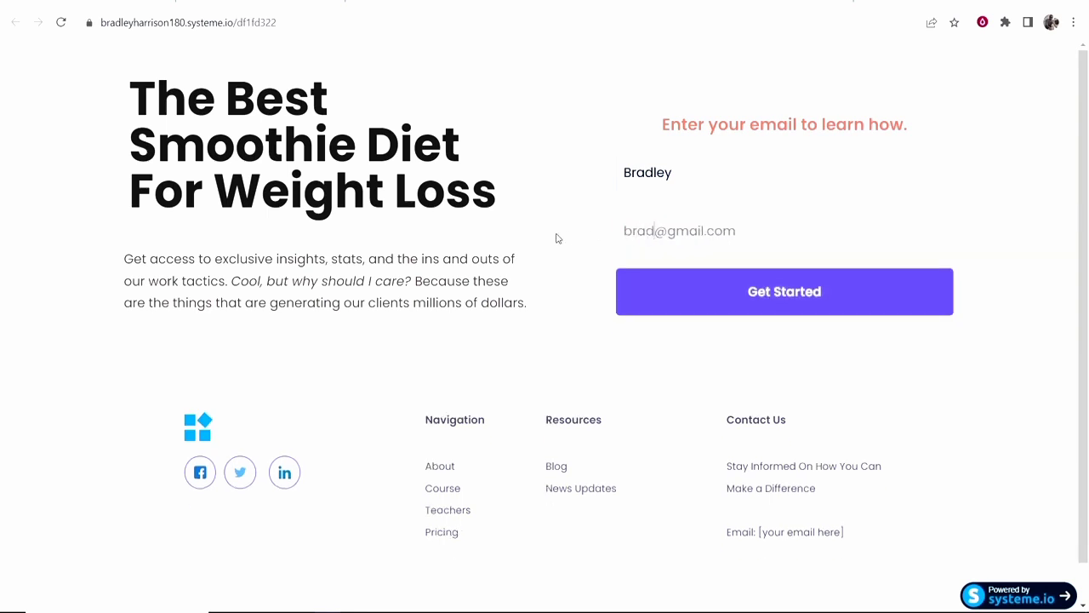
pyautogui.click(868, 294)
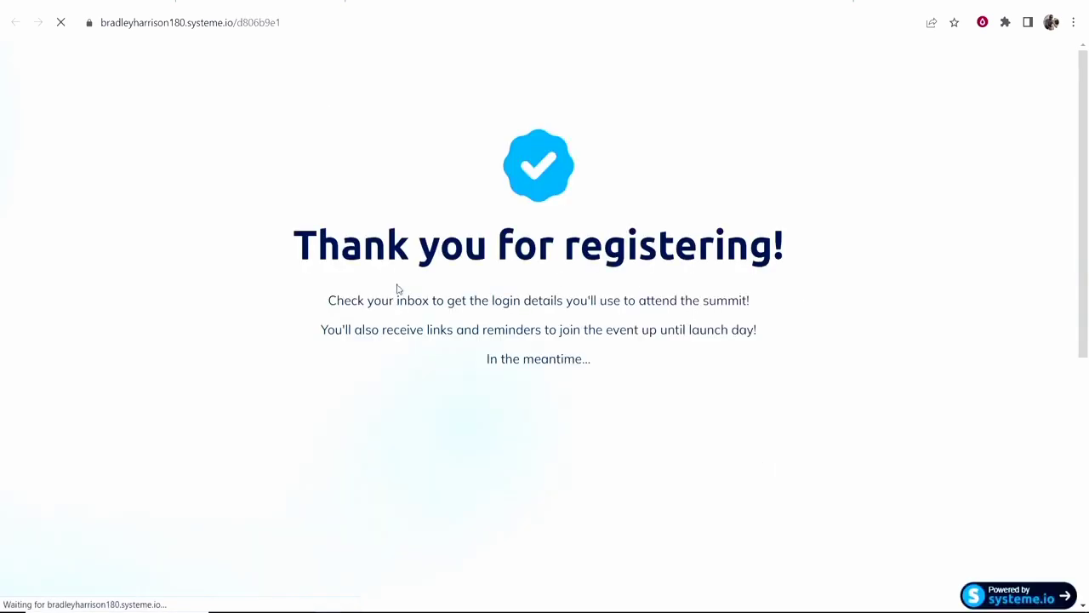
# Check the embedded video on the thank-you page, then switch back to the dashboard tab.
pyautogui.moveTo(293, 245); pyautogui.dragTo(490, 247)
pyautogui.click(829, 243)
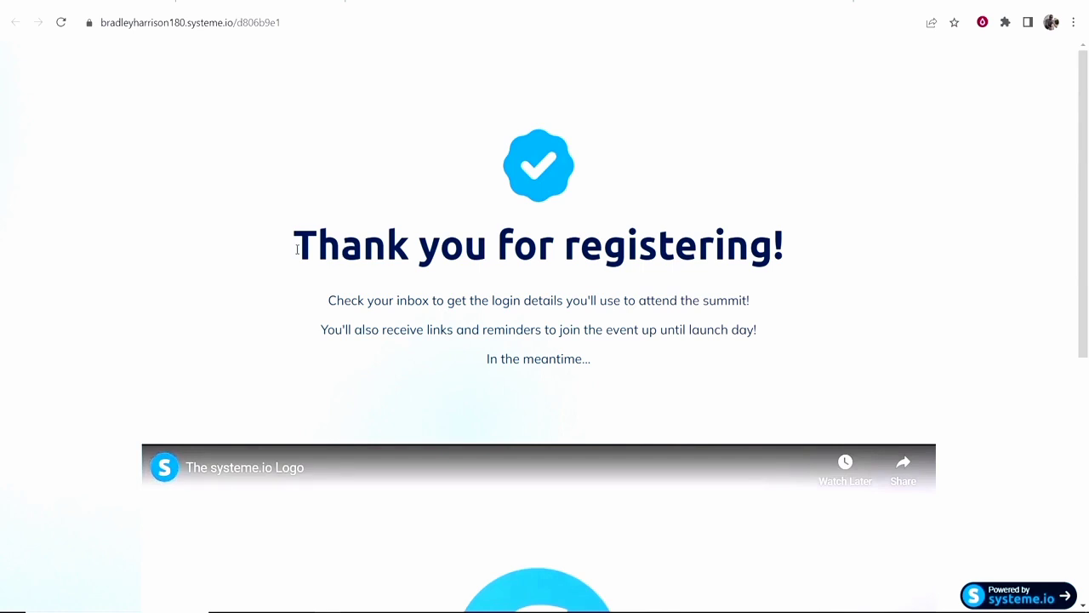
pyautogui.click(449, 4)
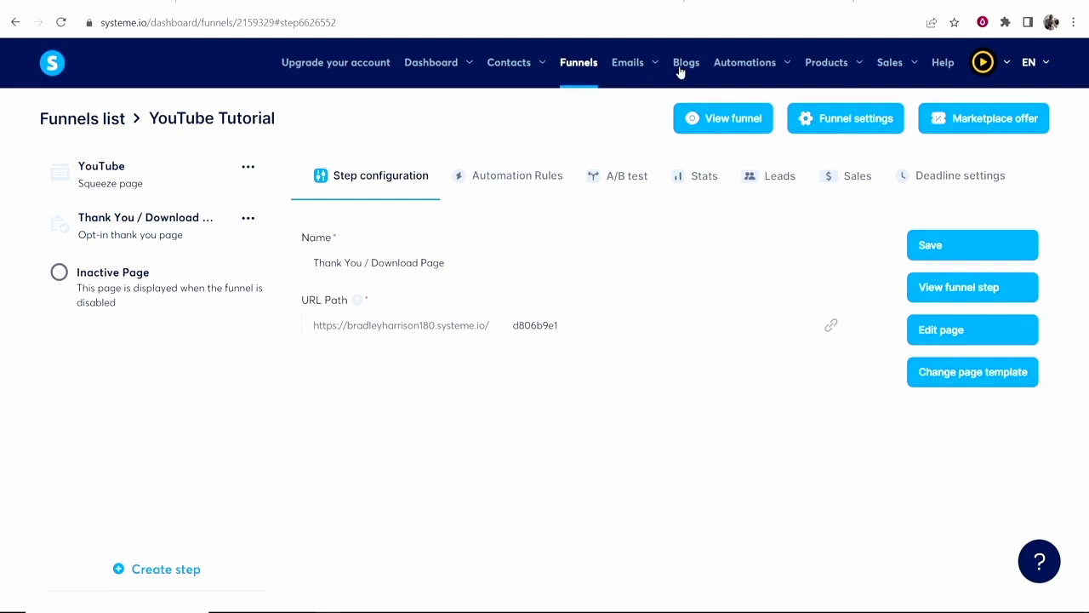
# Create an email campaign named 'YouTube' from the Campaigns list and open it.
pyautogui.moveTo(652, 60)
pyautogui.click(631, 124)
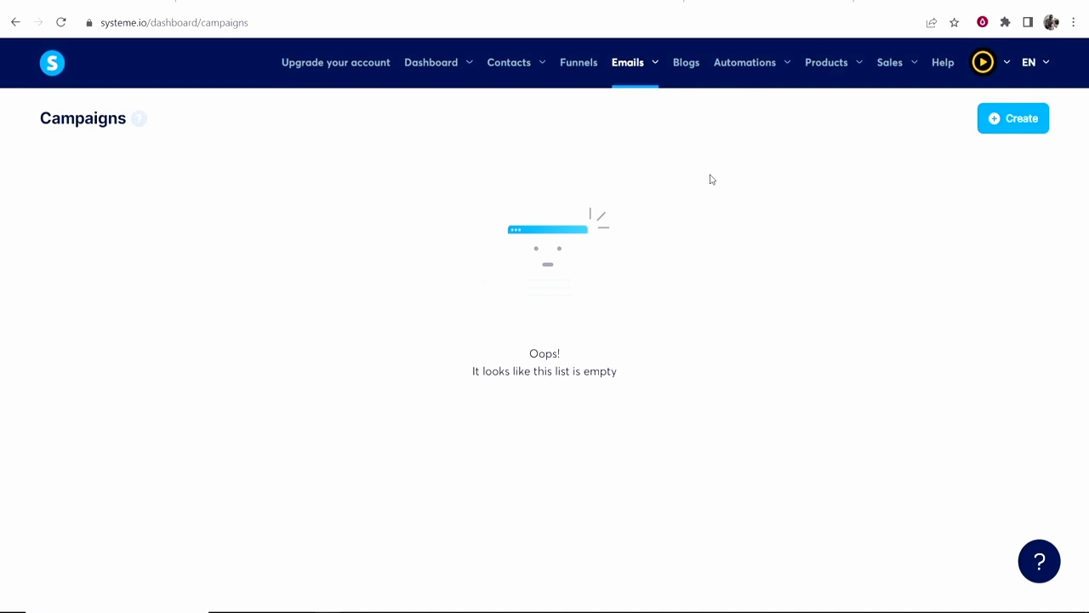
pyautogui.click(1021, 126)
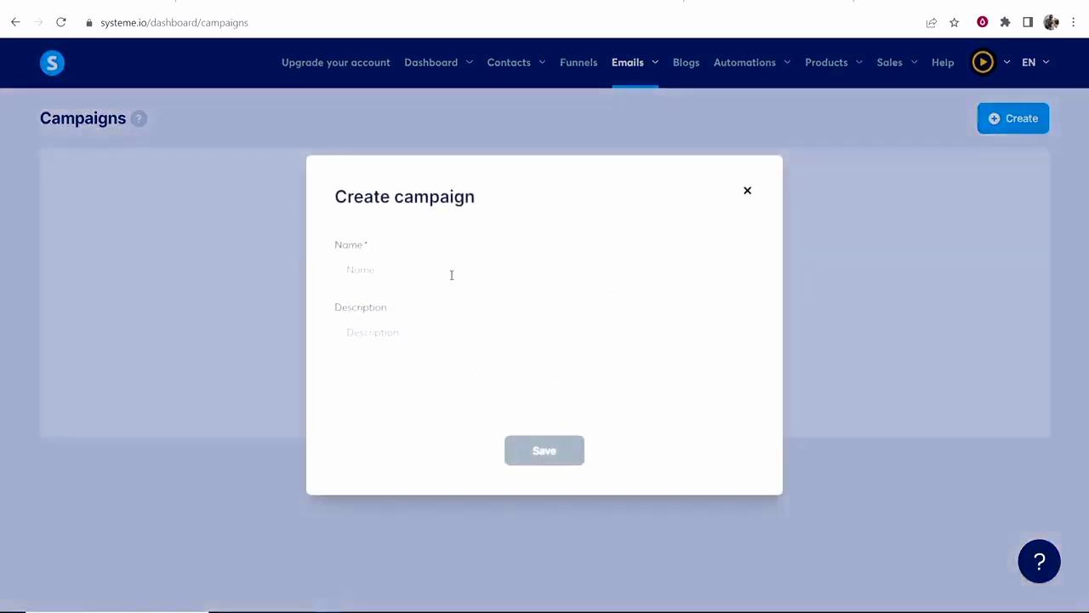
pyautogui.write('YouTube')
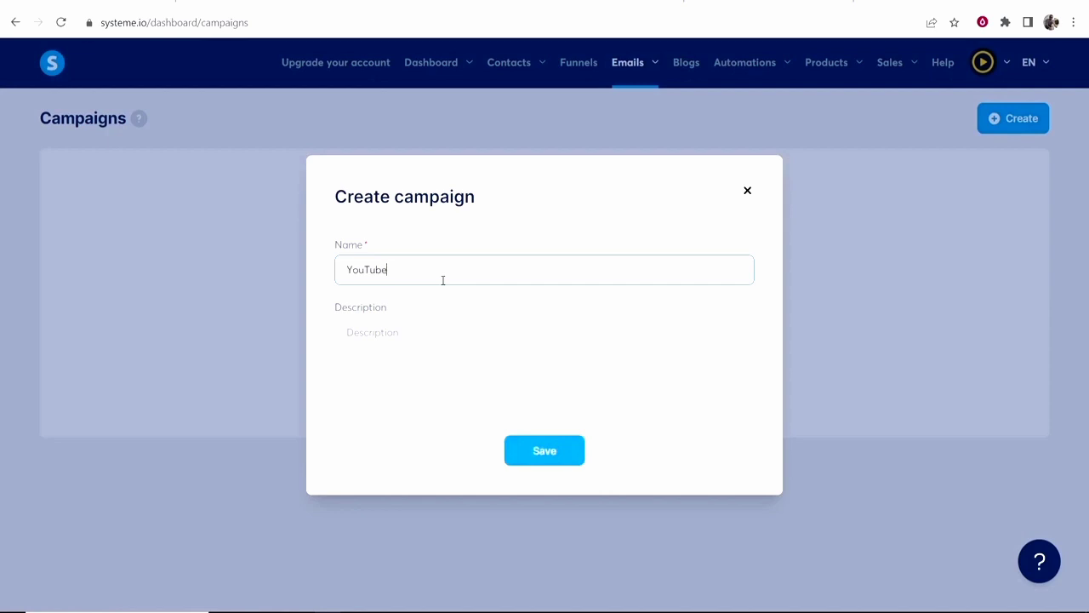
pyautogui.press('Tab')
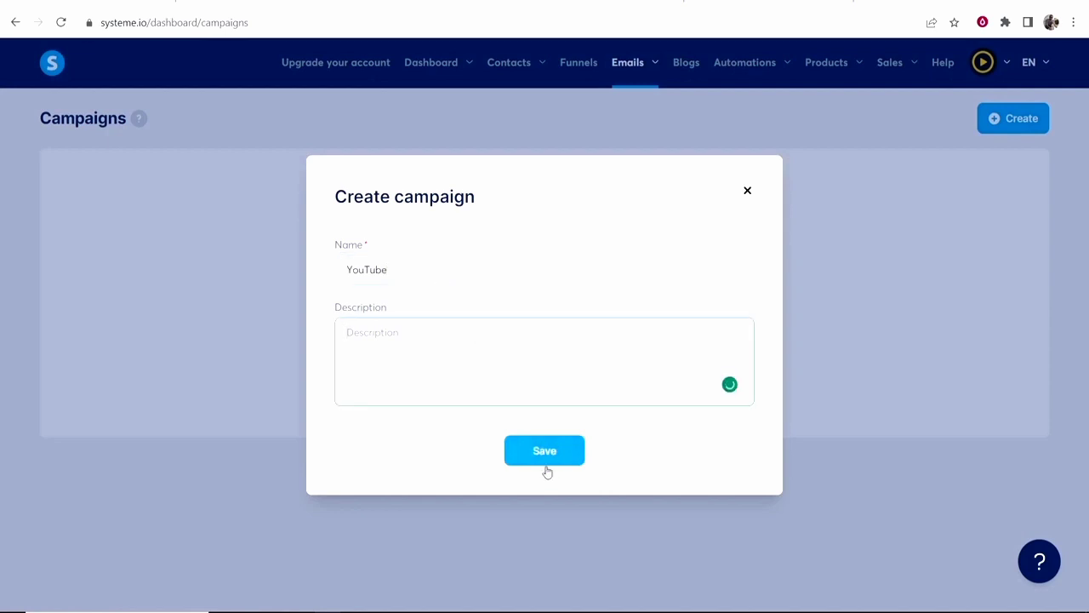
pyautogui.click(562, 452)
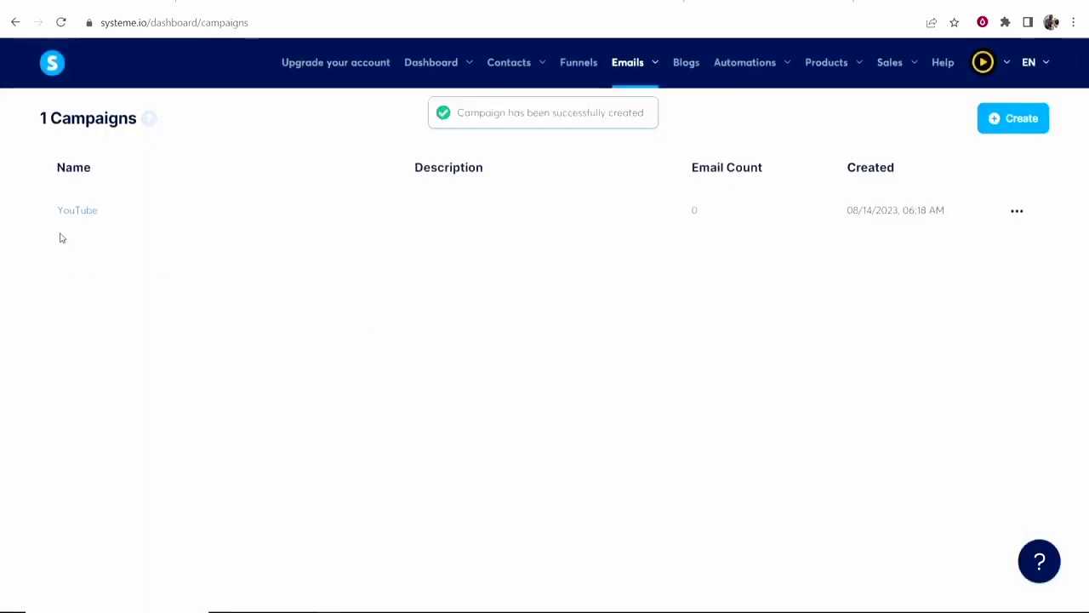
pyautogui.click(77, 213)
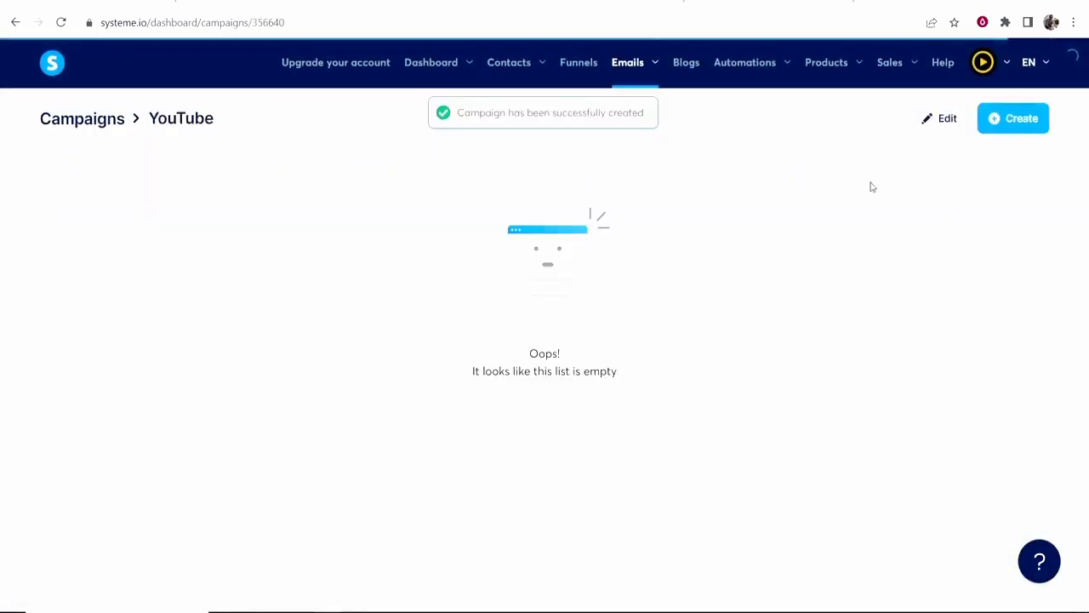
# Add an email with subject 'The #1 trick to losing weight' using the Classic editor and save it.
pyautogui.click(1021, 121)
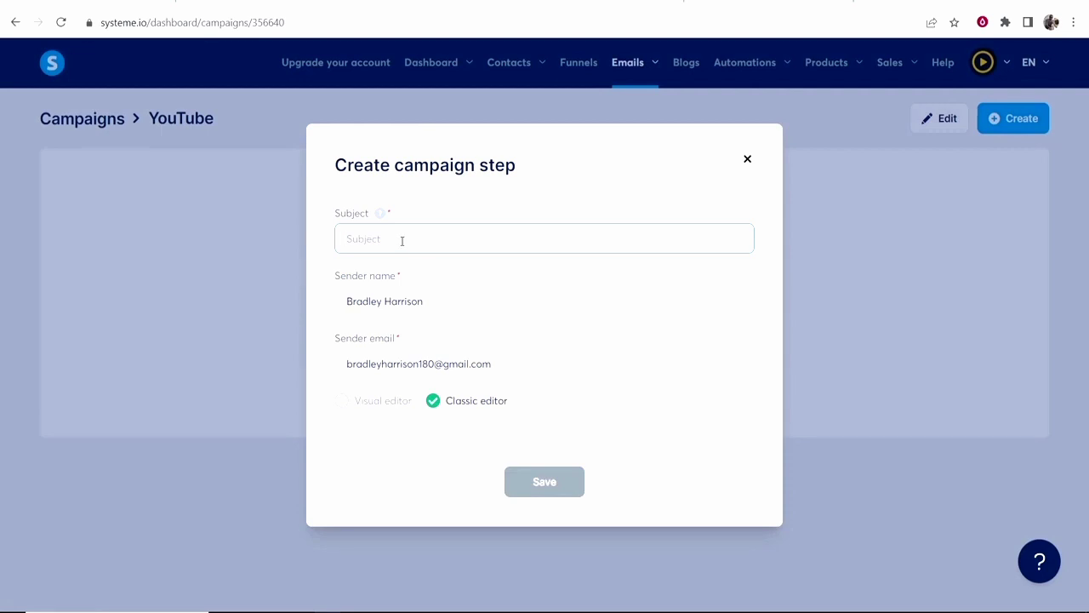
pyautogui.write('Here is your free bonus')
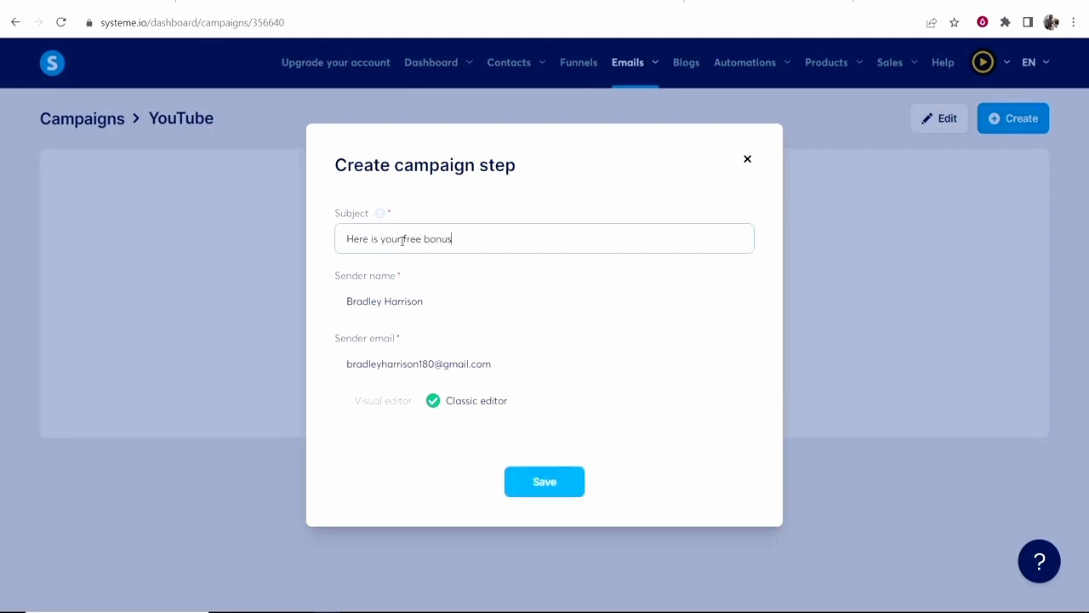
pyautogui.hotkey('ctrl', 'a')
pyautogui.press('BackSpace')
pyautogui.write('The')
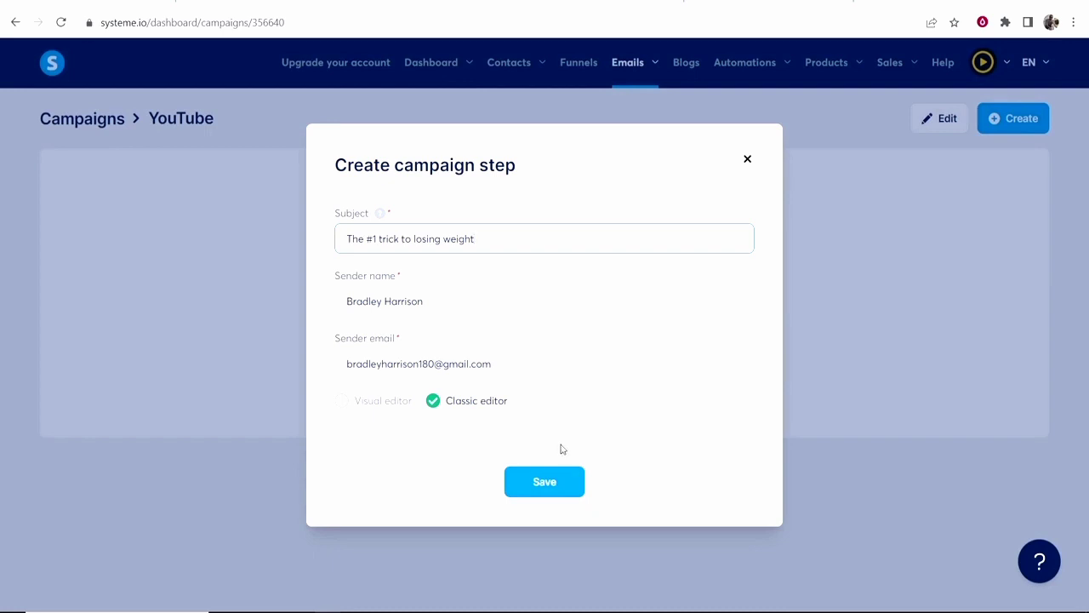
pyautogui.click(544, 482)
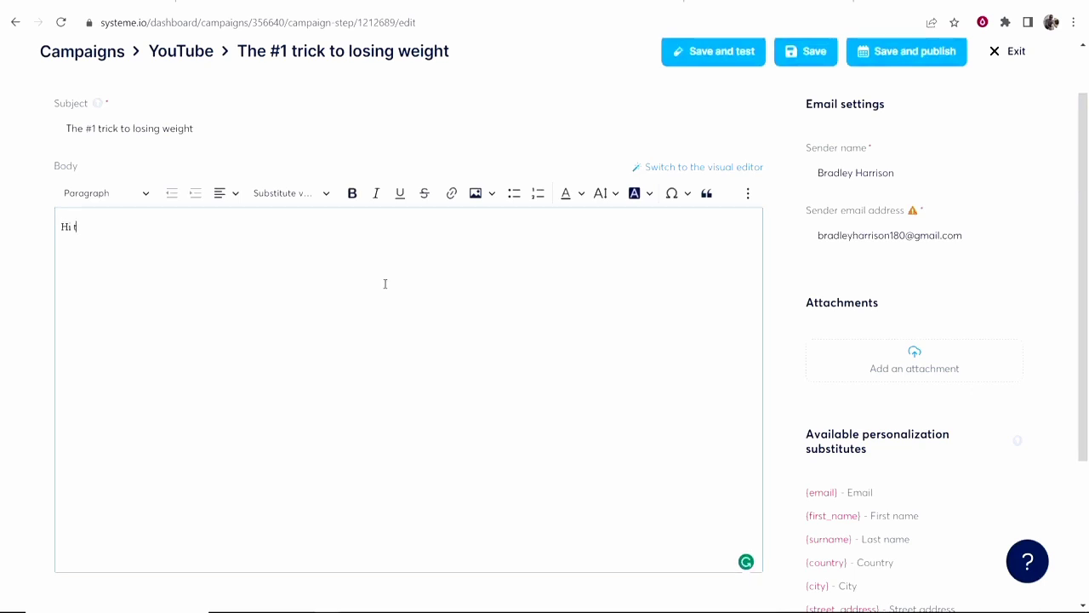
# Write a greeting with the first-name variable and the line 'This is hands down the best way to lose weight, check it out!'.
pyautogui.scroll(-1, 383, 281)
pyautogui.click(313, 122)
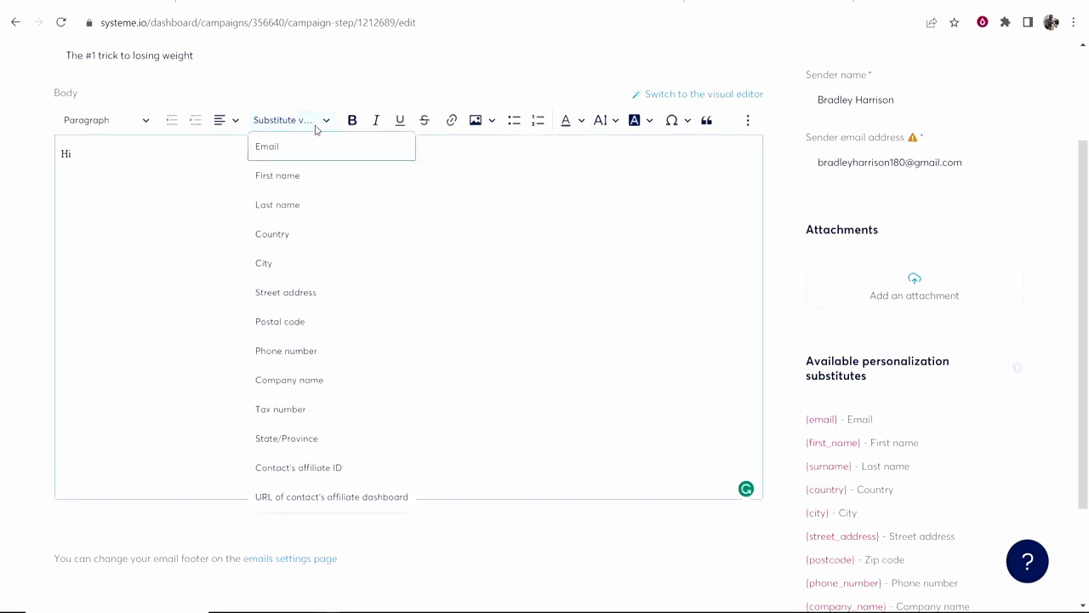
pyautogui.click(276, 177)
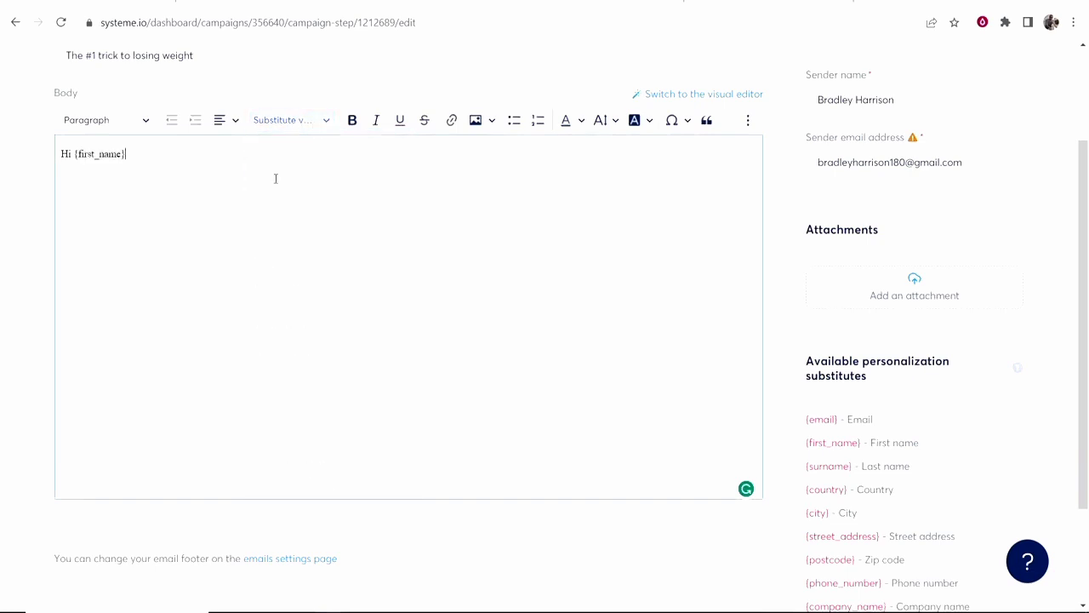
pyautogui.click(315, 128)
pyautogui.click(97, 168)
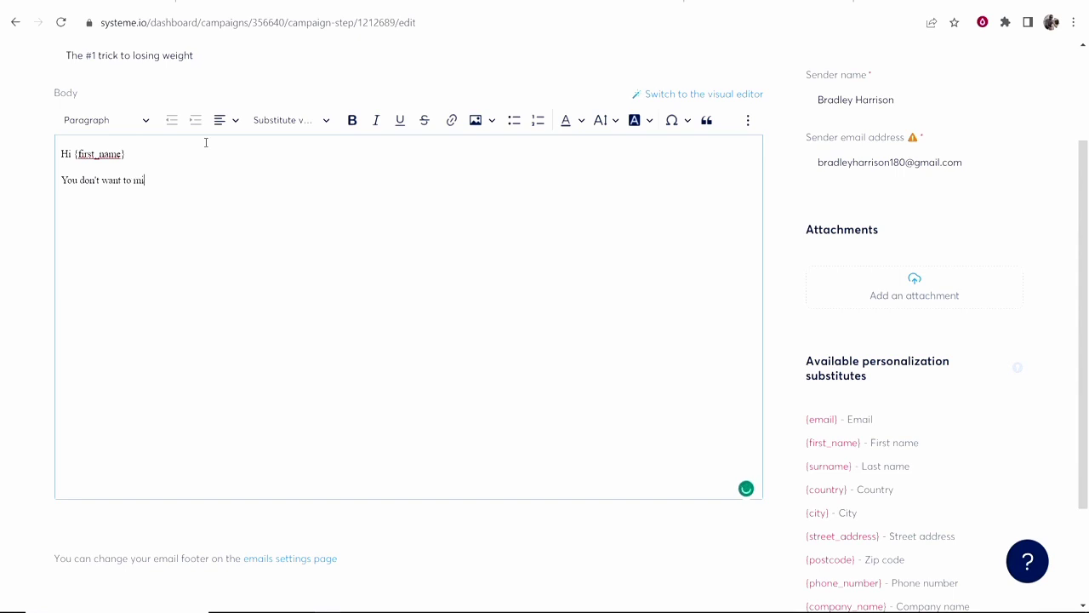
pyautogui.write('iss th')
pyautogui.press('Return')
pyautogui.write('This is hands ')
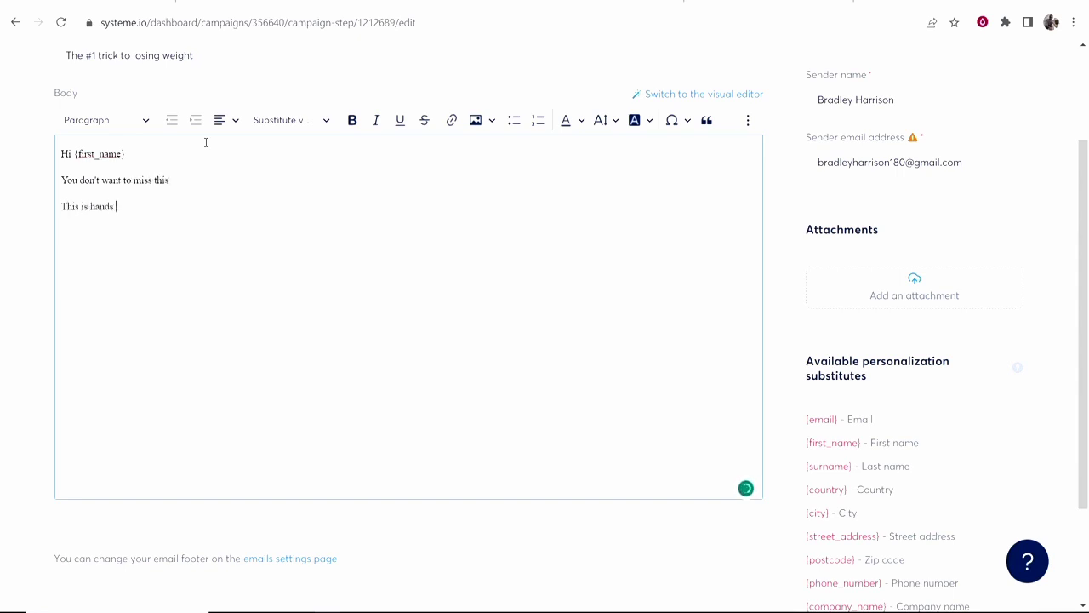
pyautogui.write('down the best way to lose weight, check it out!')
pyautogui.press('Up')
pyautogui.write('.')
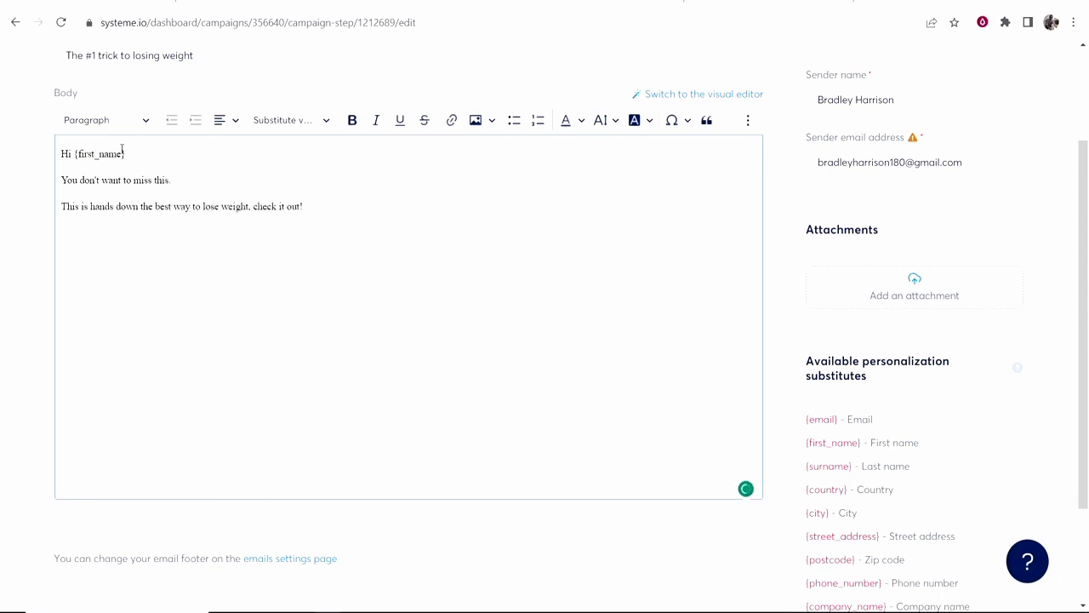
pyautogui.moveTo(304, 206); pyautogui.dragTo(252, 206)
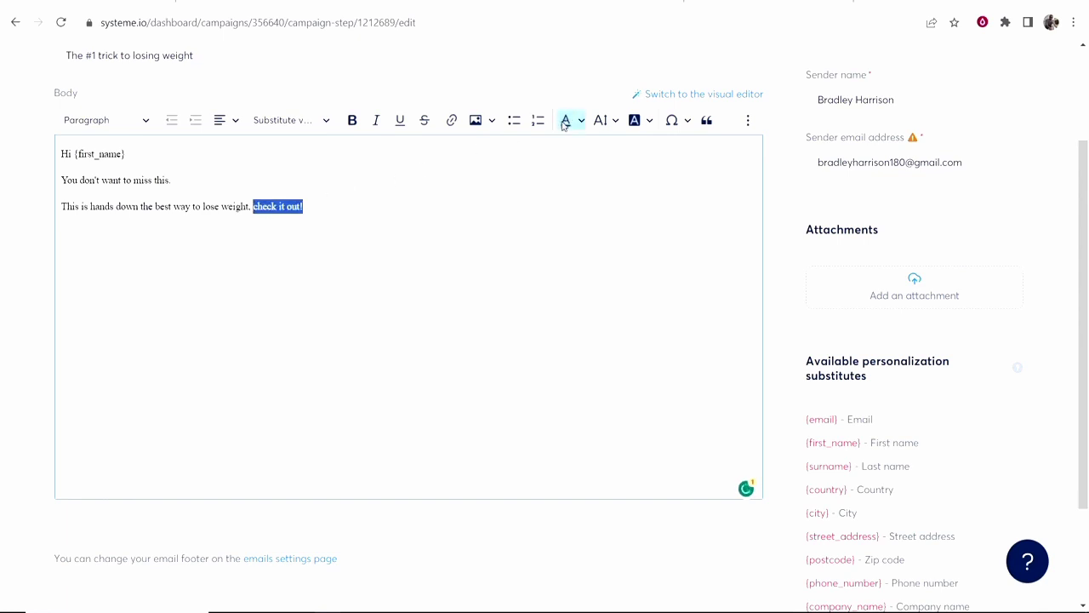
pyautogui.click(452, 120)
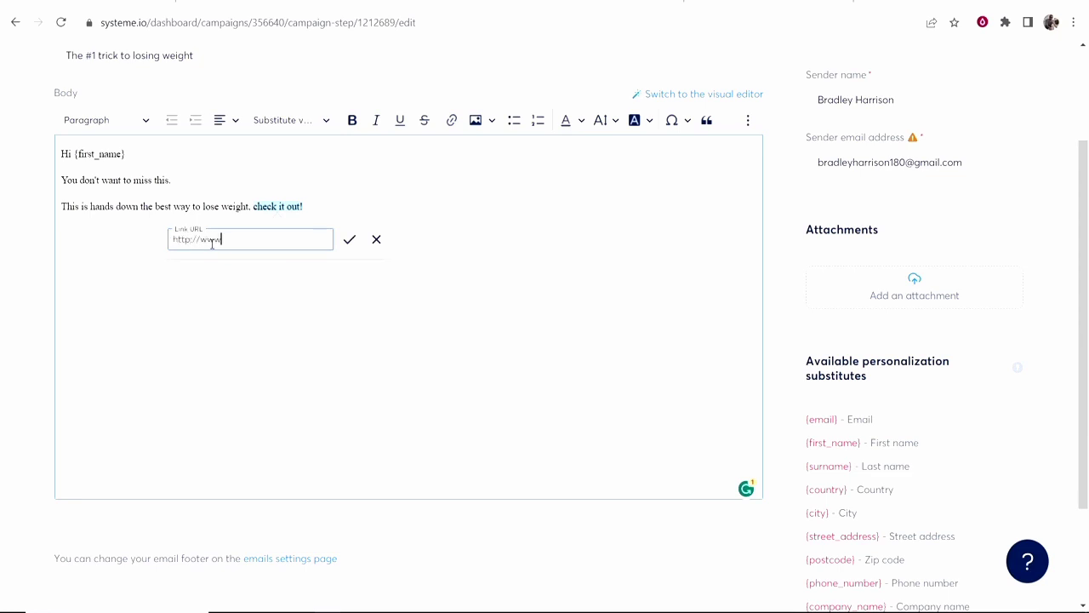
pyautogui.write('http://www.google.com')
pyautogui.click(349, 240)
pyautogui.click(479, 238)
# Add a 'Thanks.' sign-off with the sender's name and choose Save and publish.
pyautogui.press('Return')
pyautogui.write('Thanks.')
pyautogui.press('Return')
pyautogui.write('Bradley')
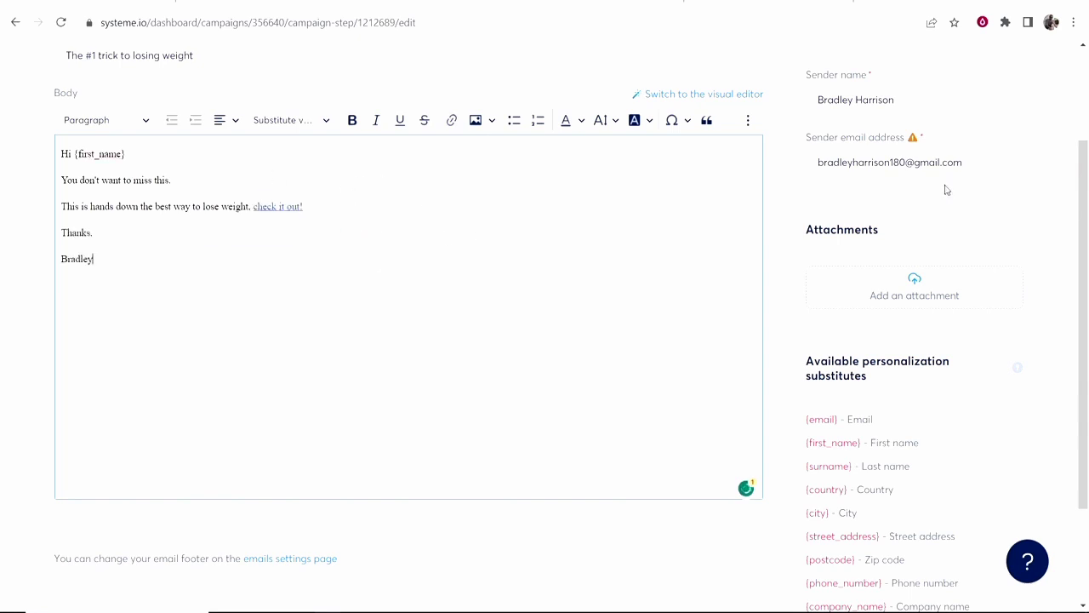
pyautogui.scroll(3, 911, 204)
pyautogui.click(932, 129)
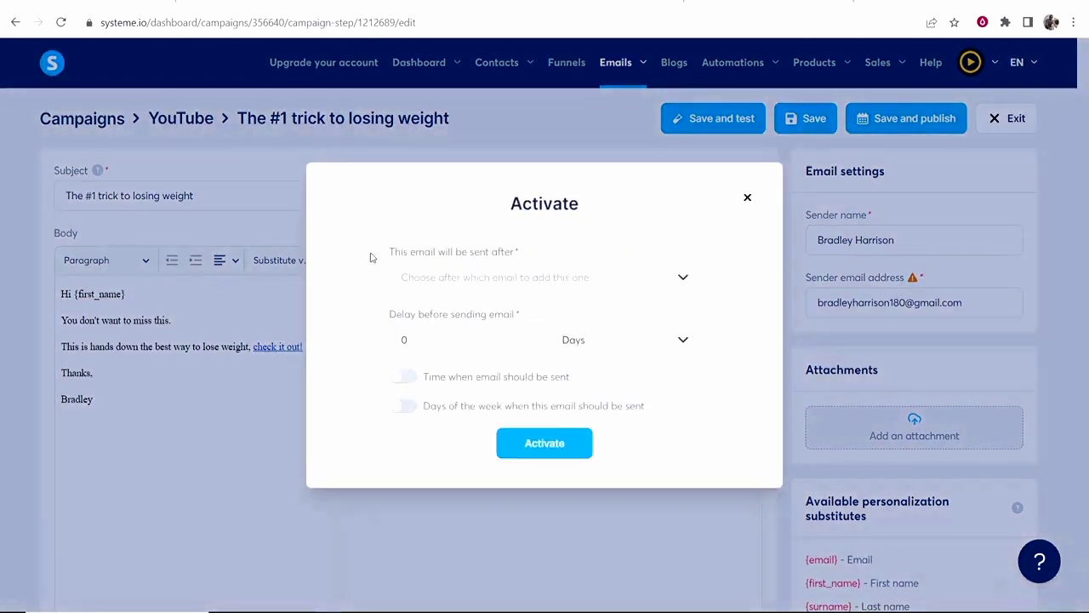
# Set the email's sending delay to 1 Days in the Activate dialog.
pyautogui.moveTo(390, 252); pyautogui.dragTo(522, 255)
pyautogui.click(522, 254)
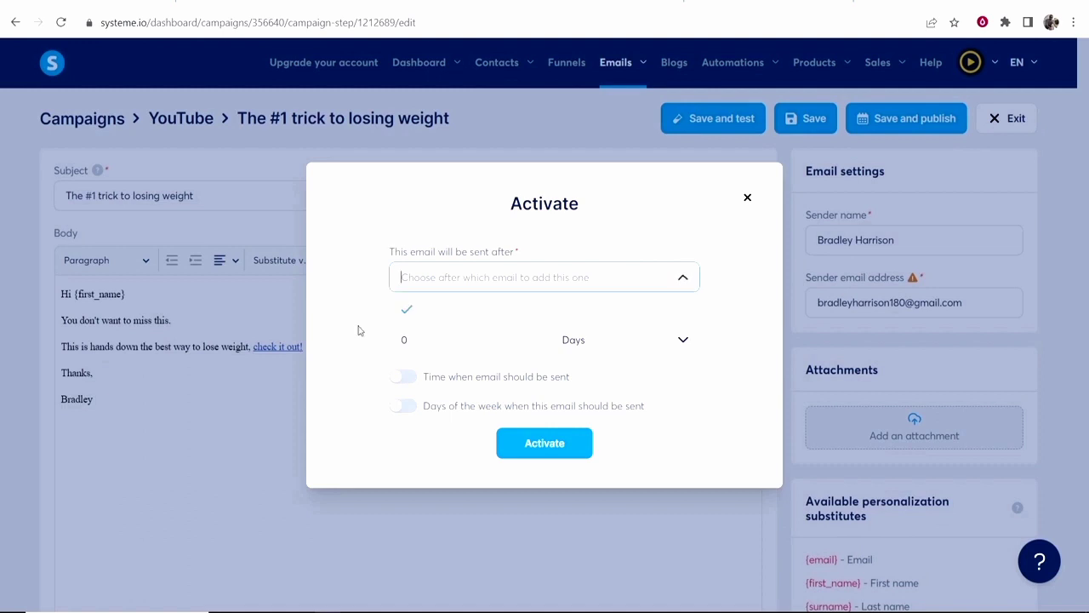
pyautogui.moveTo(387, 314); pyautogui.dragTo(539, 315)
pyautogui.click(471, 340)
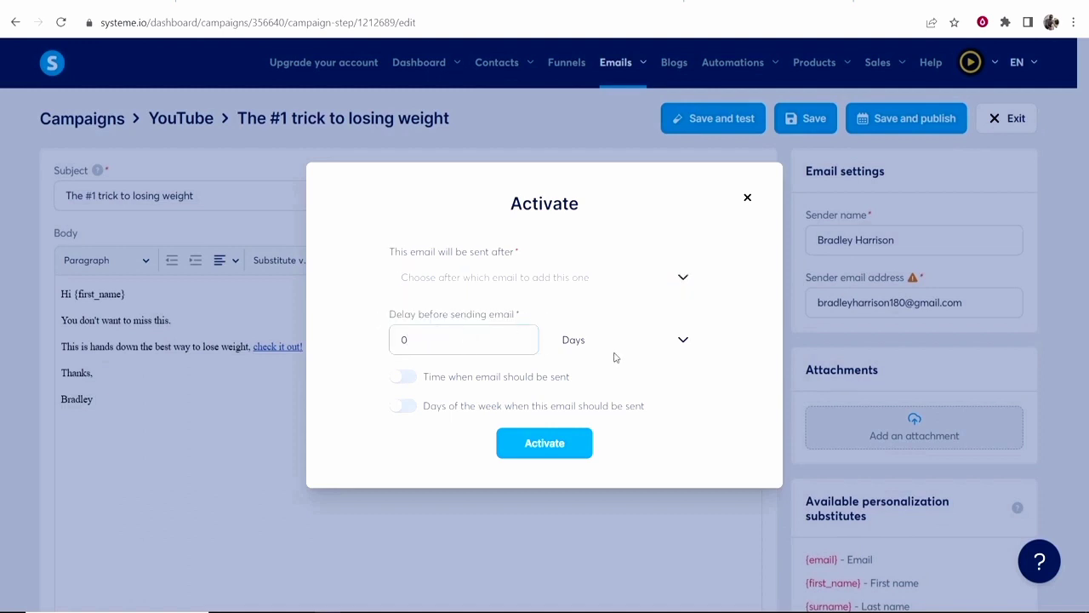
pyautogui.moveTo(484, 336); pyautogui.dragTo(333, 344)
pyautogui.write('1')
pyautogui.click(682, 341)
pyautogui.click(756, 349)
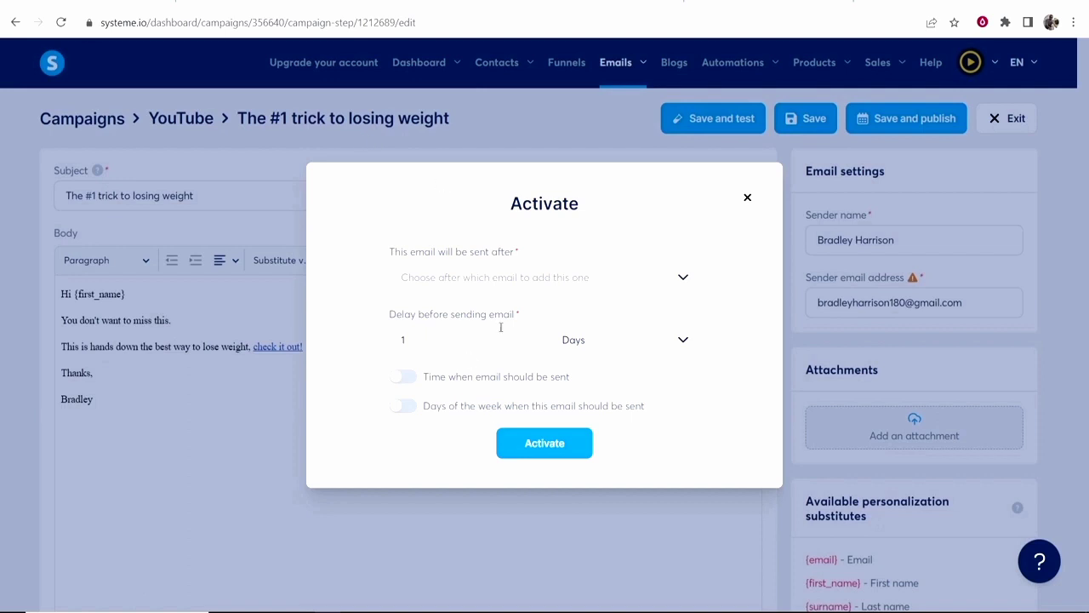
pyautogui.moveTo(478, 324); pyautogui.dragTo(395, 327)
pyautogui.click(434, 340)
pyautogui.click(349, 313)
# Activate the email and exit to the YouTube campaign's email list.
pyautogui.click(557, 447)
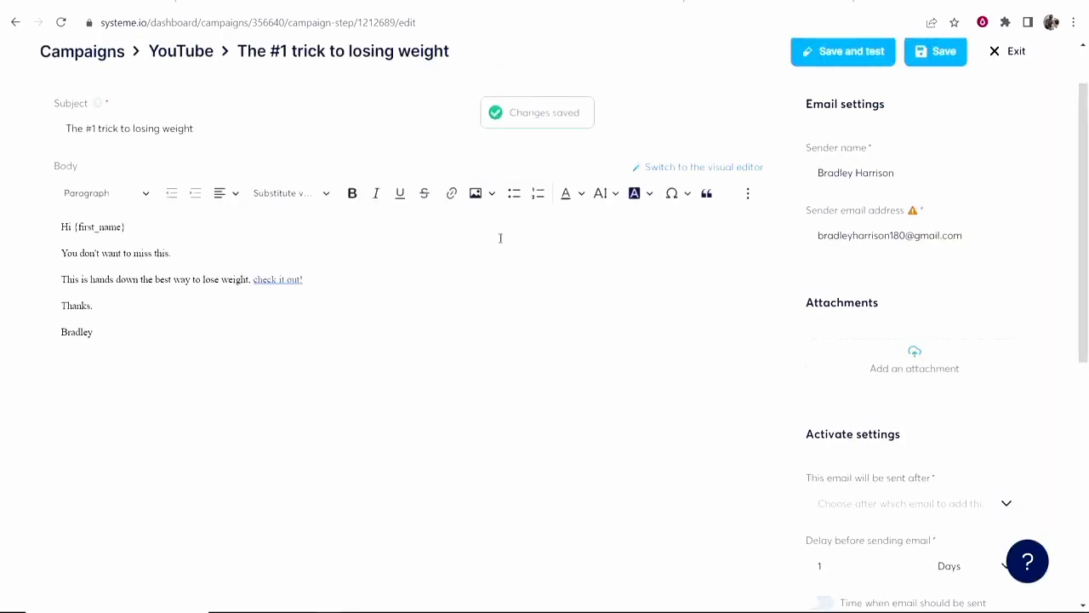
pyautogui.scroll(1, 501, 238)
pyautogui.click(1009, 119)
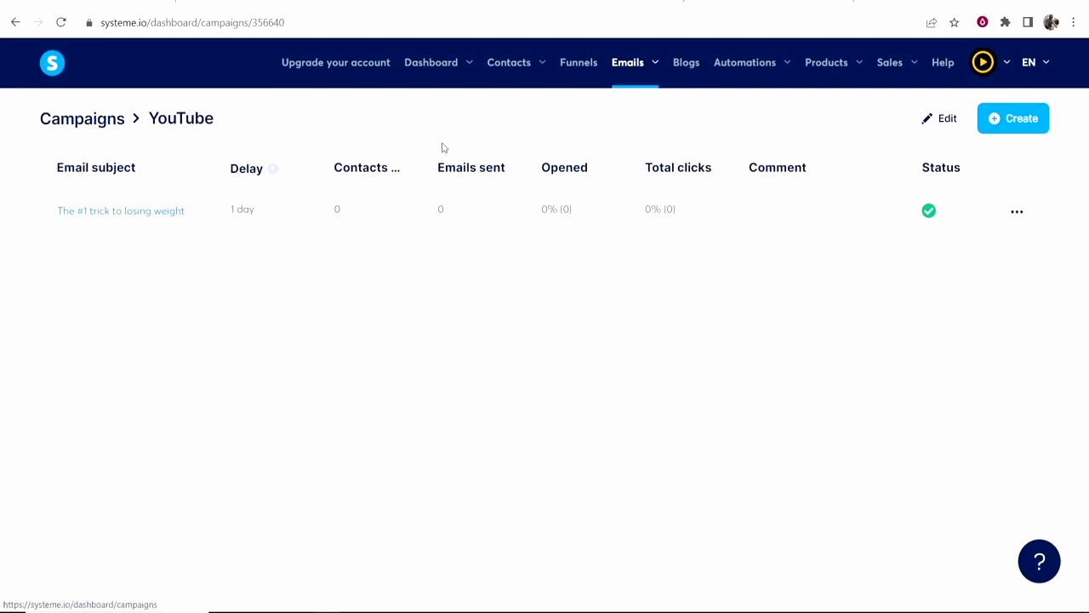
# Create a new automation rule triggered by form subscription on the YouTube Tutorial funnel's YouTube step.
pyautogui.click(585, 69)
pyautogui.moveTo(756, 83)
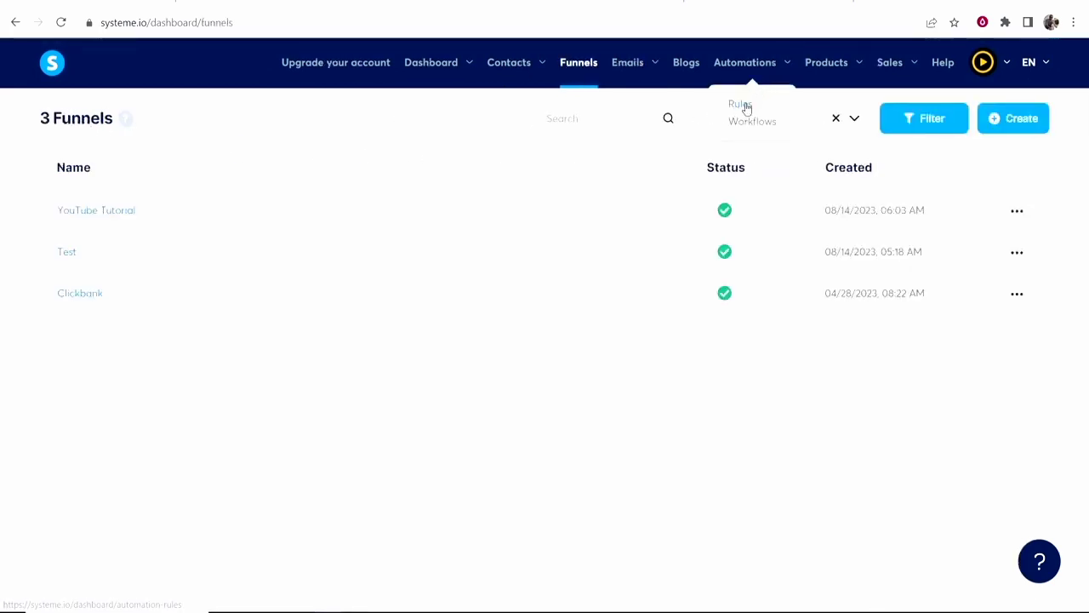
pyautogui.click(740, 105)
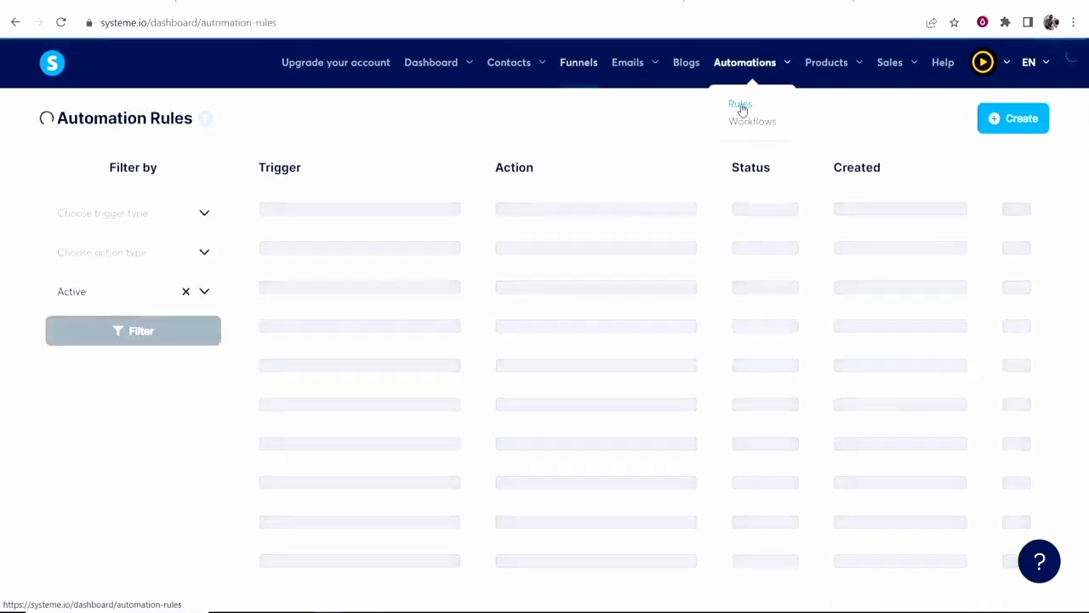
pyautogui.click(998, 122)
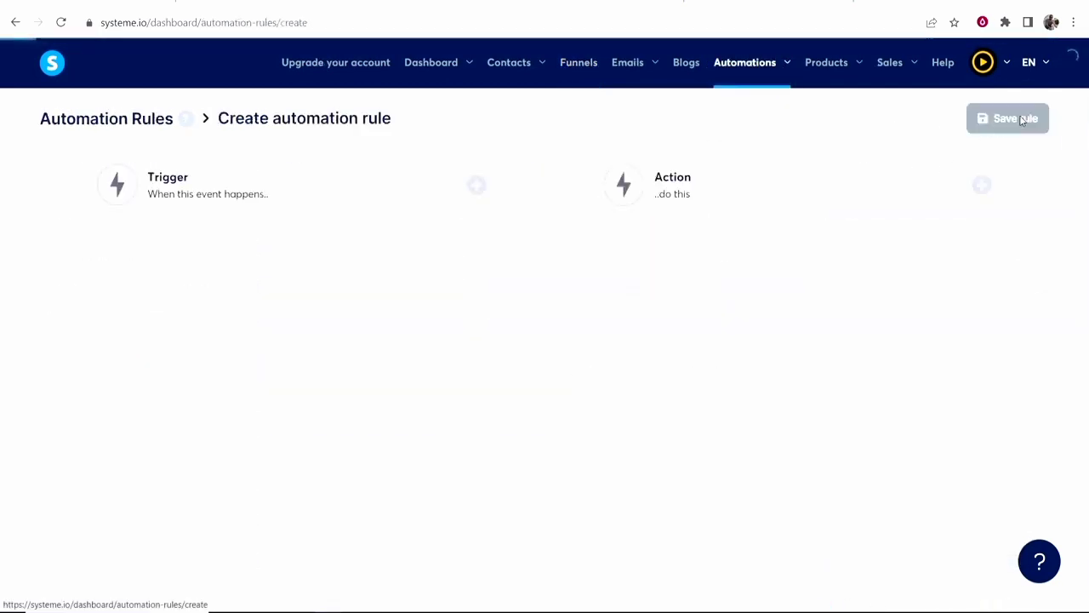
pyautogui.click(476, 186)
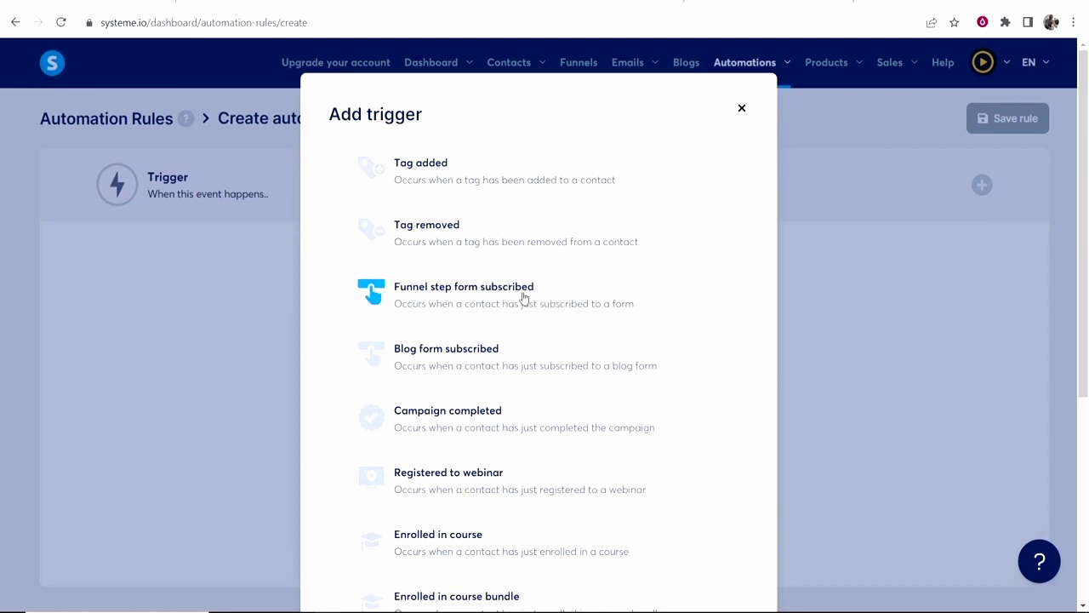
pyautogui.click(481, 291)
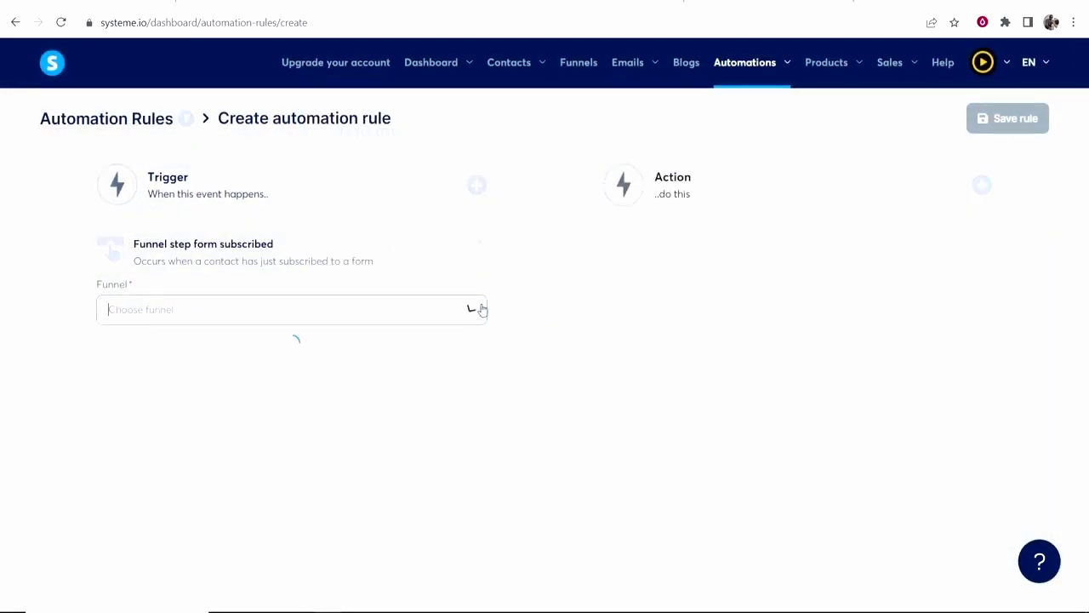
pyautogui.click(474, 309)
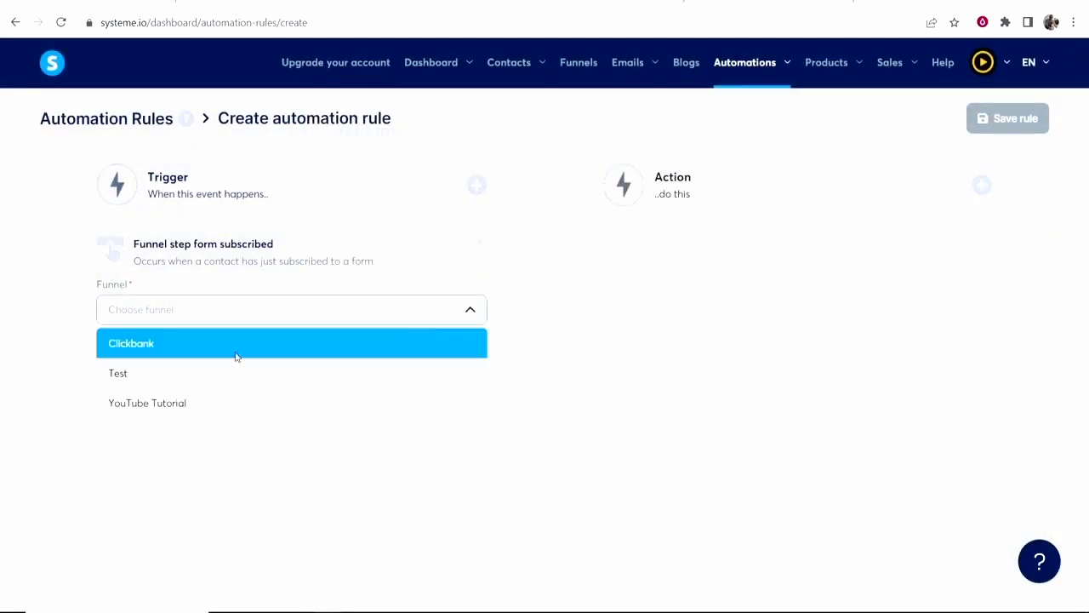
pyautogui.click(127, 405)
pyautogui.click(483, 373)
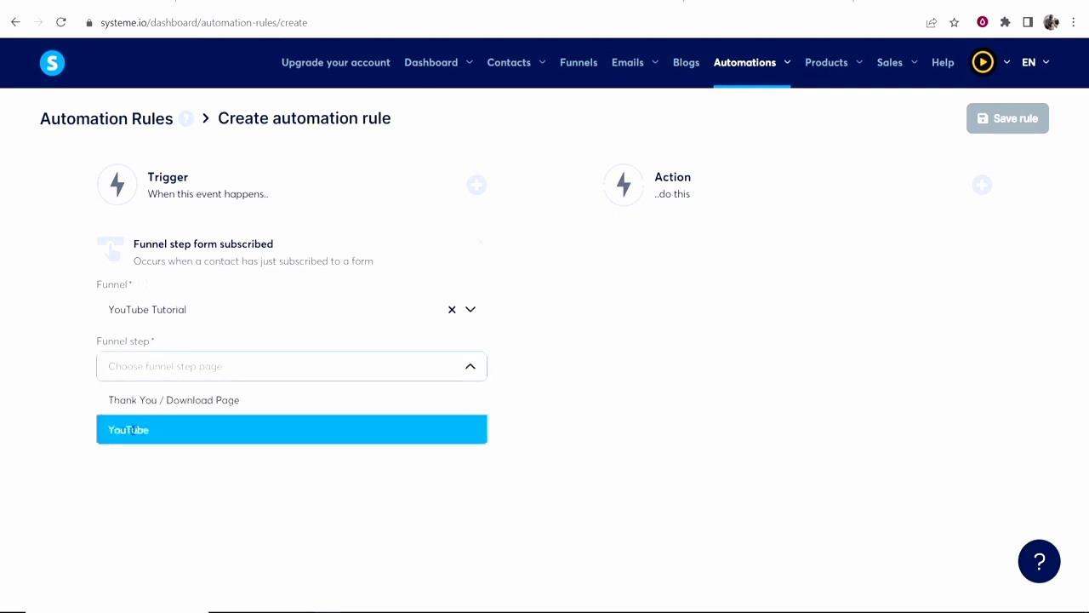
pyautogui.click(130, 430)
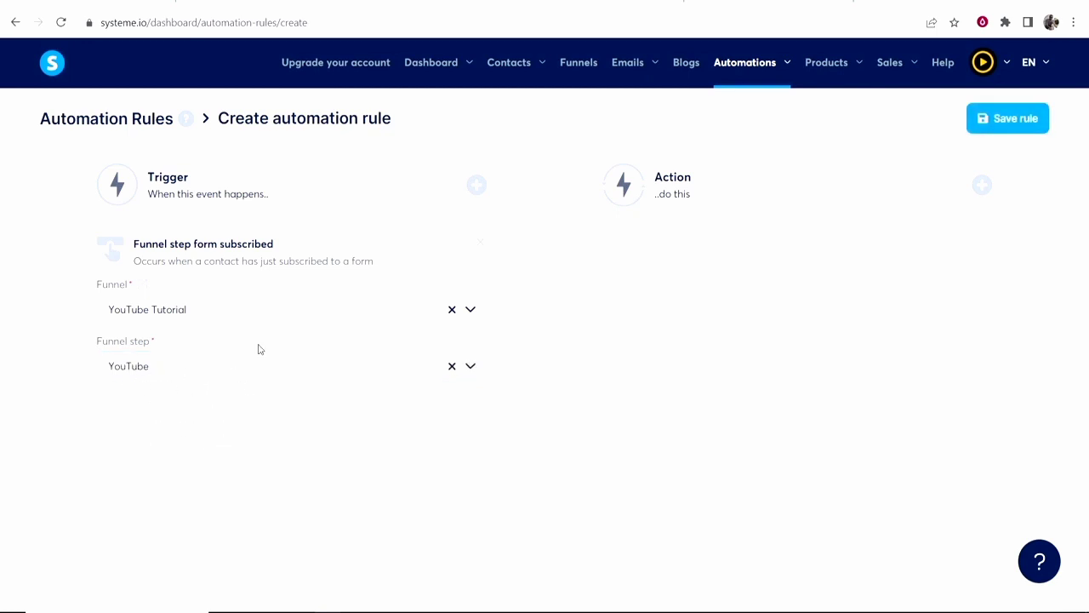
# Add a Subscribe to campaign action for the YouTube campaign and save the rule.
pyautogui.click(664, 191)
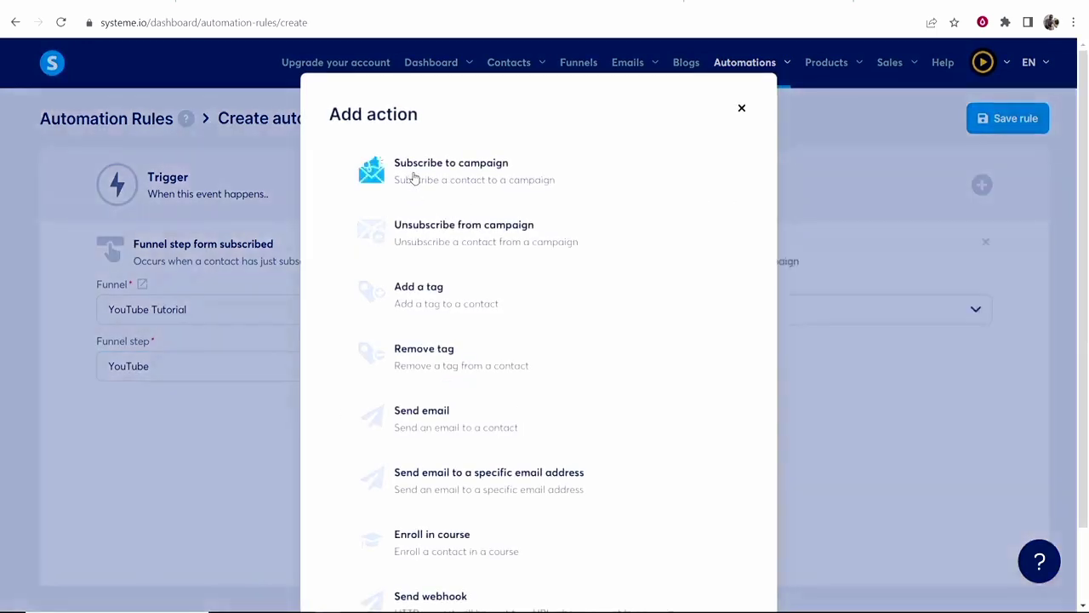
pyautogui.click(414, 178)
pyautogui.click(975, 308)
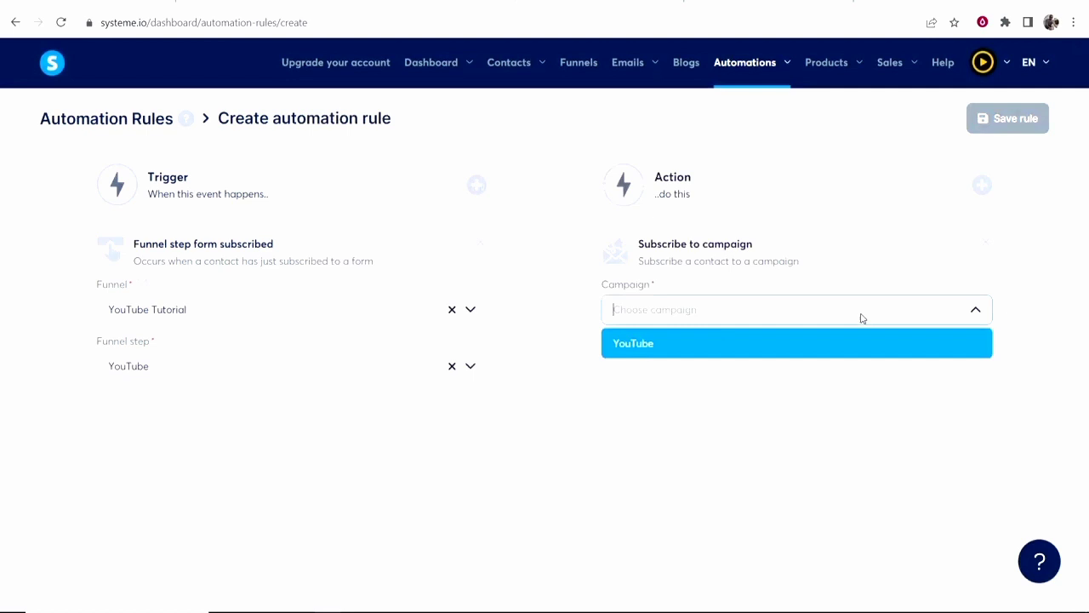
pyautogui.click(648, 348)
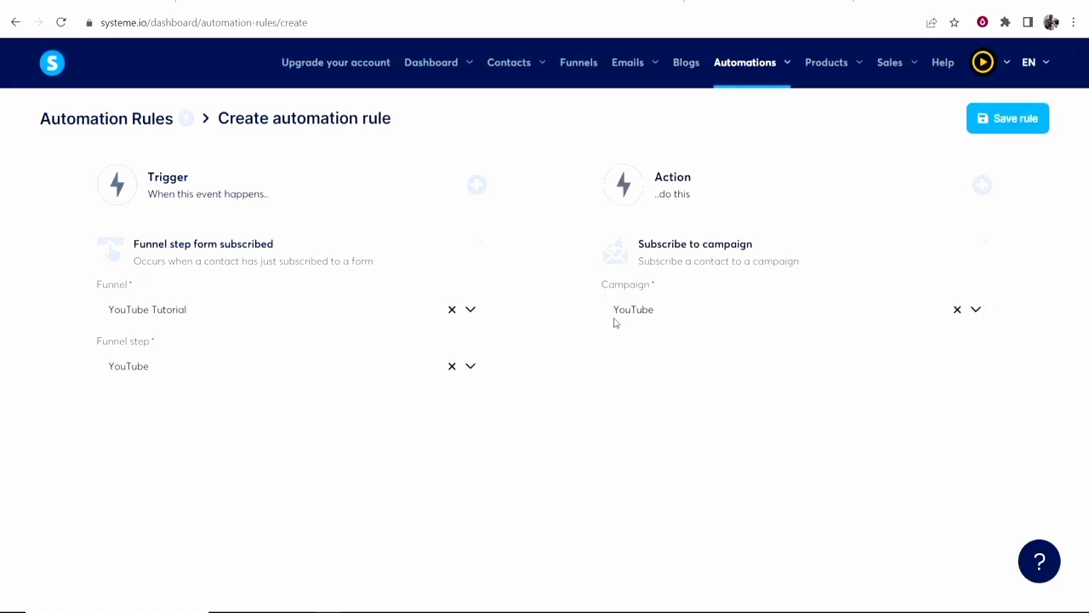
pyautogui.click(1000, 123)
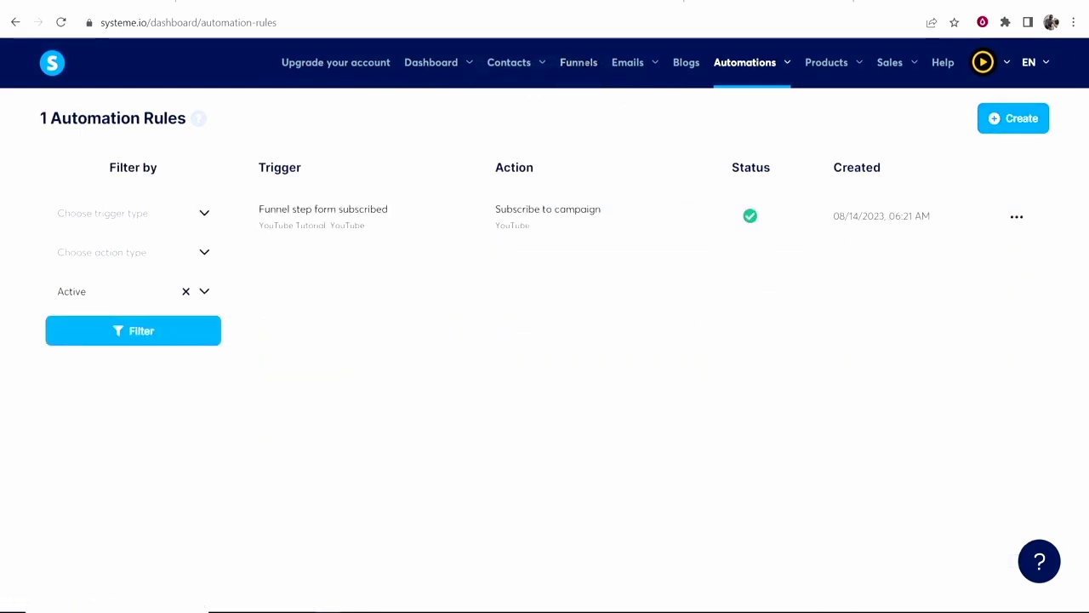
# Review and re-save the YouTube Tutorial funnel's form-subscribed rule, checking its YouTube campaign action.
pyautogui.click(579, 63)
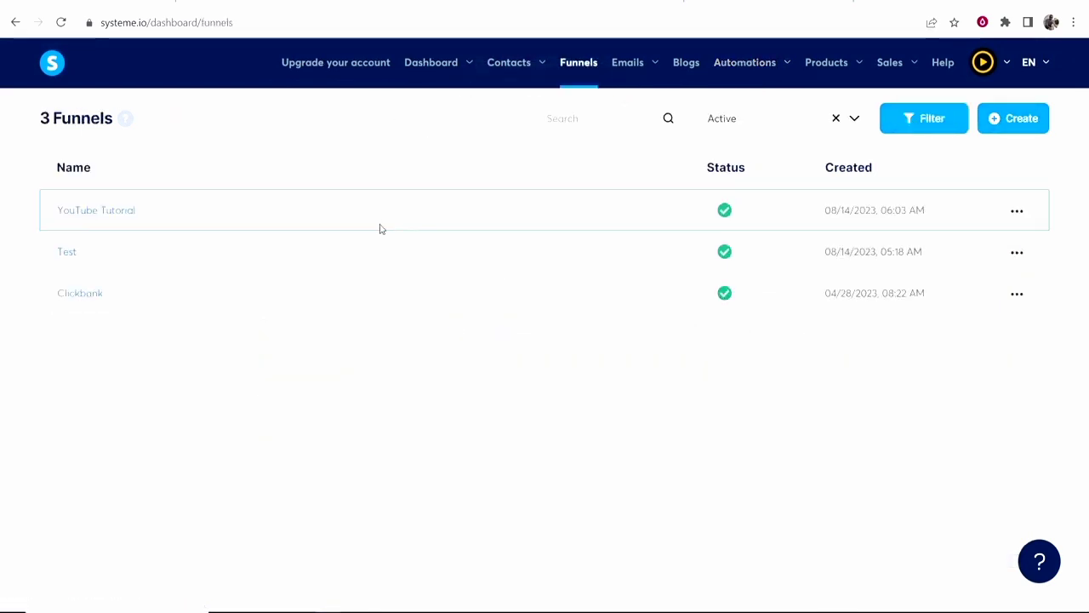
pyautogui.click(76, 220)
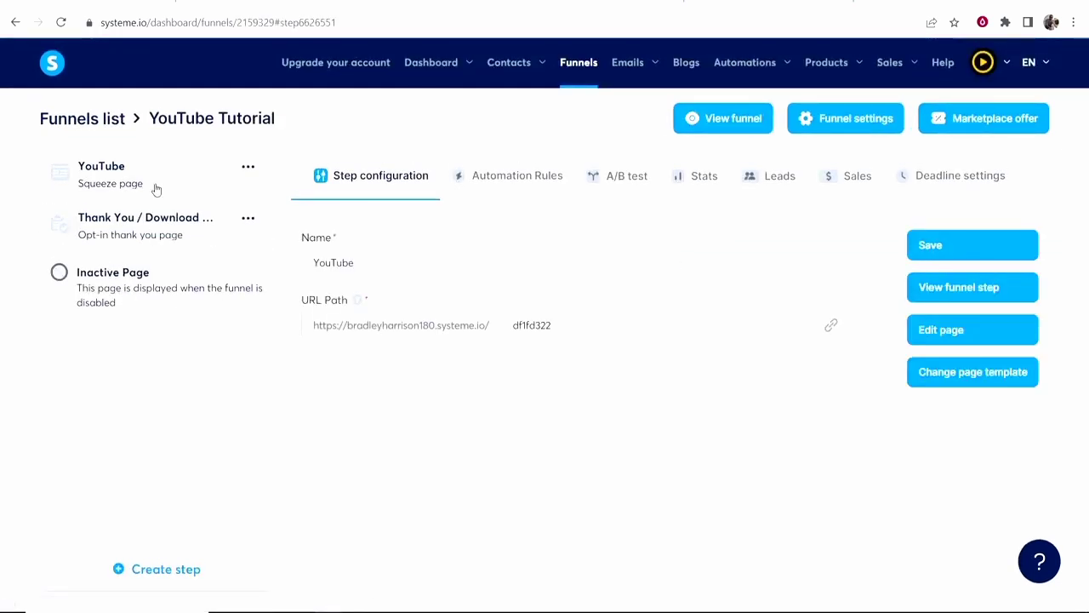
pyautogui.click(523, 176)
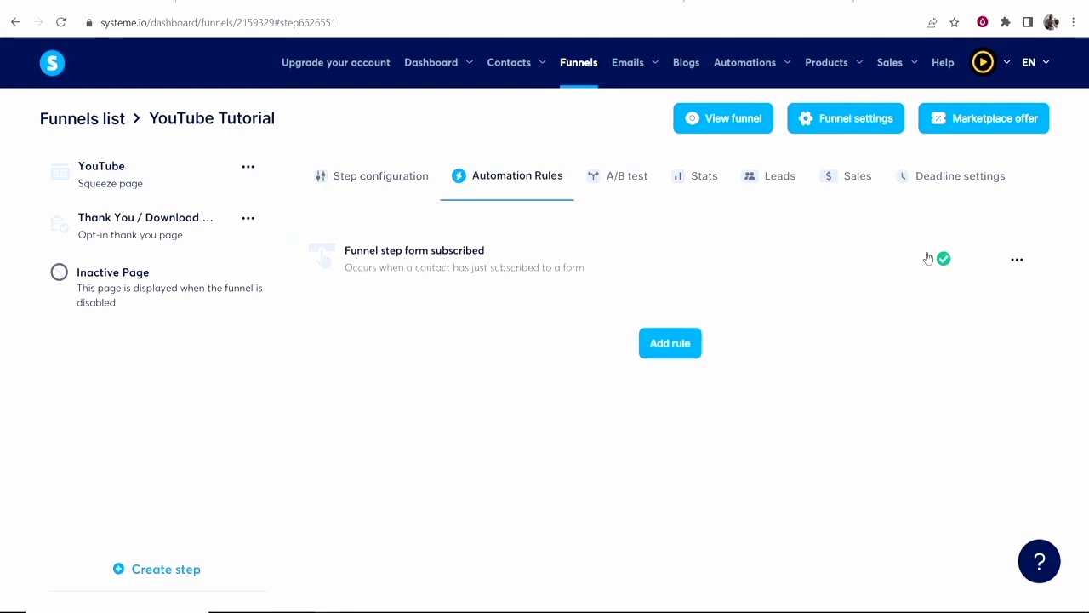
pyautogui.click(805, 257)
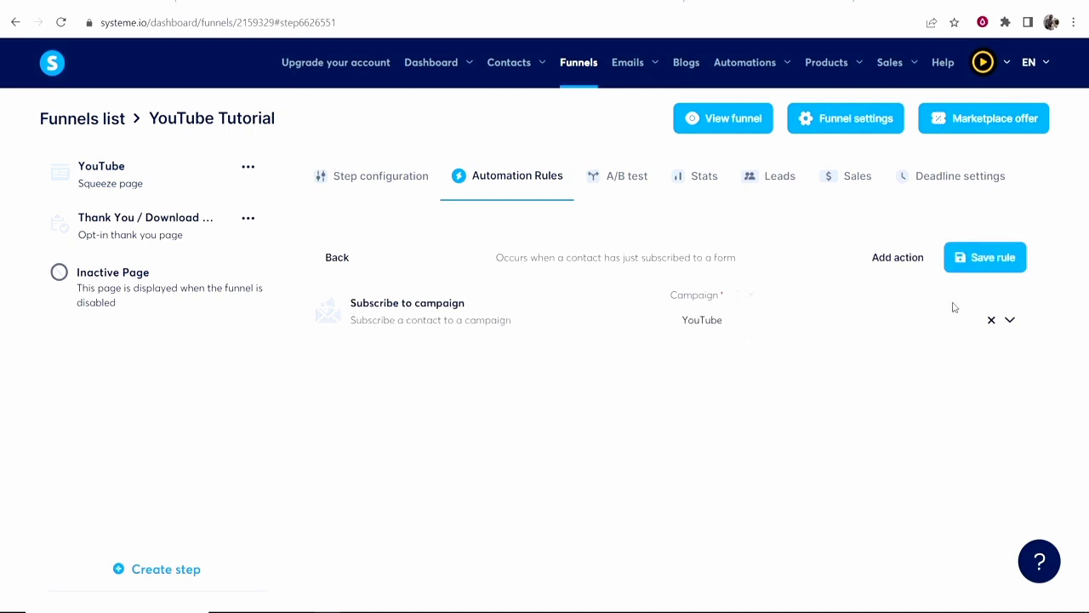
pyautogui.click(975, 258)
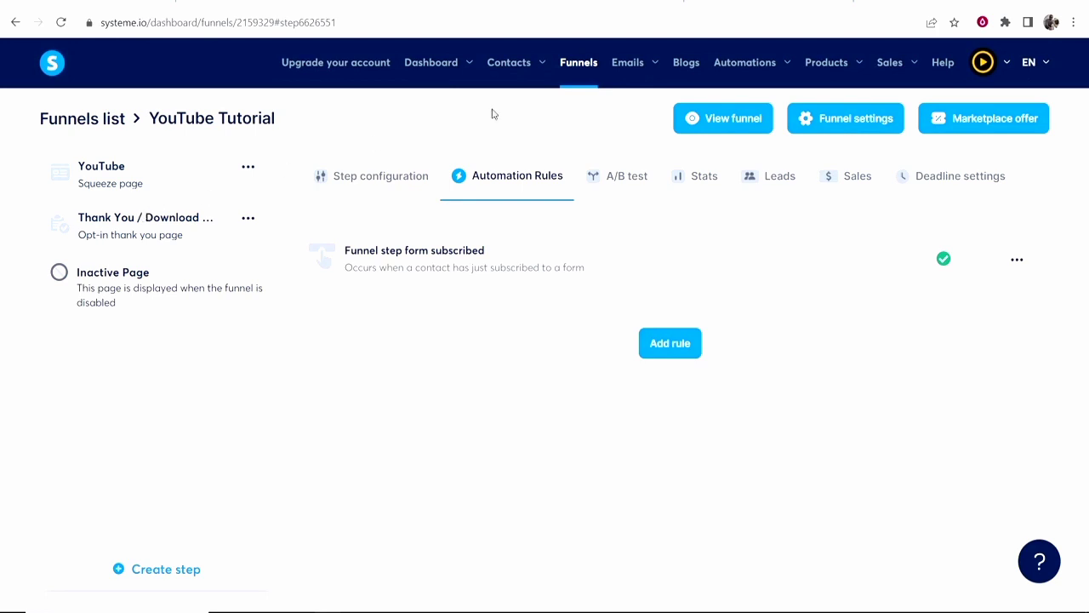
pyautogui.moveTo(740, 117)
pyautogui.click(696, 122)
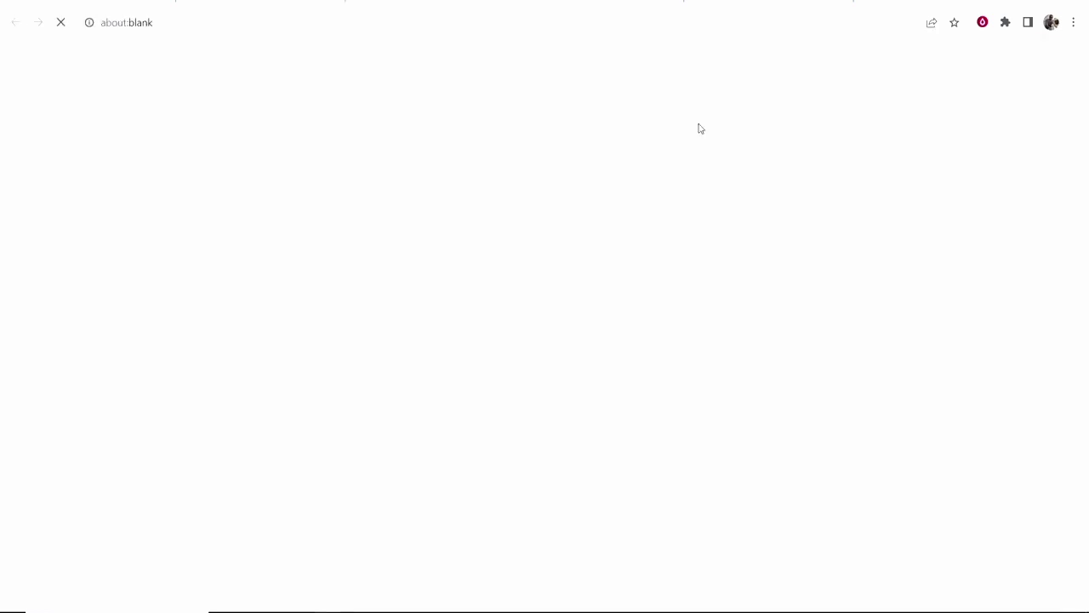
pyautogui.hotkey('ctrl', 'w')
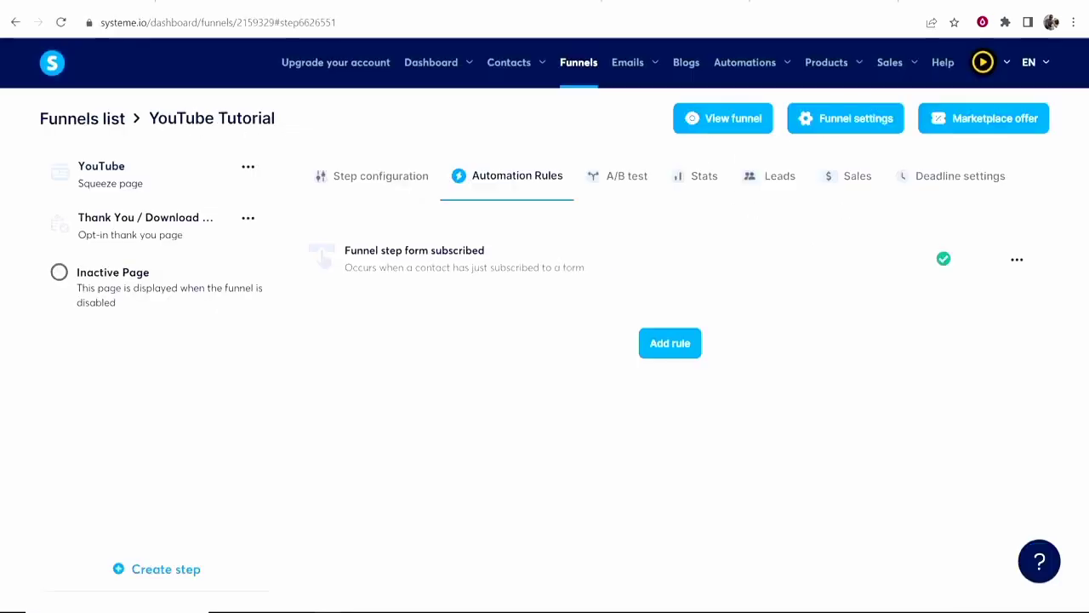
pyautogui.click(543, 281)
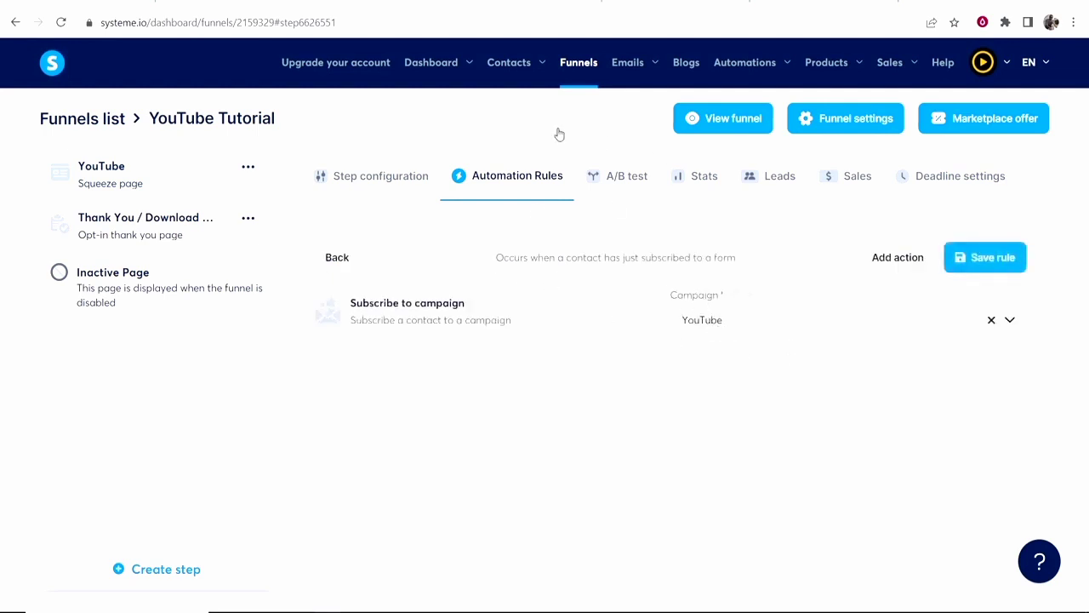
# Check the email in the YouTube campaign, then reopen the YouTube Tutorial funnel.
pyautogui.moveTo(510, 65)
pyautogui.moveTo(641, 73)
pyautogui.click(622, 121)
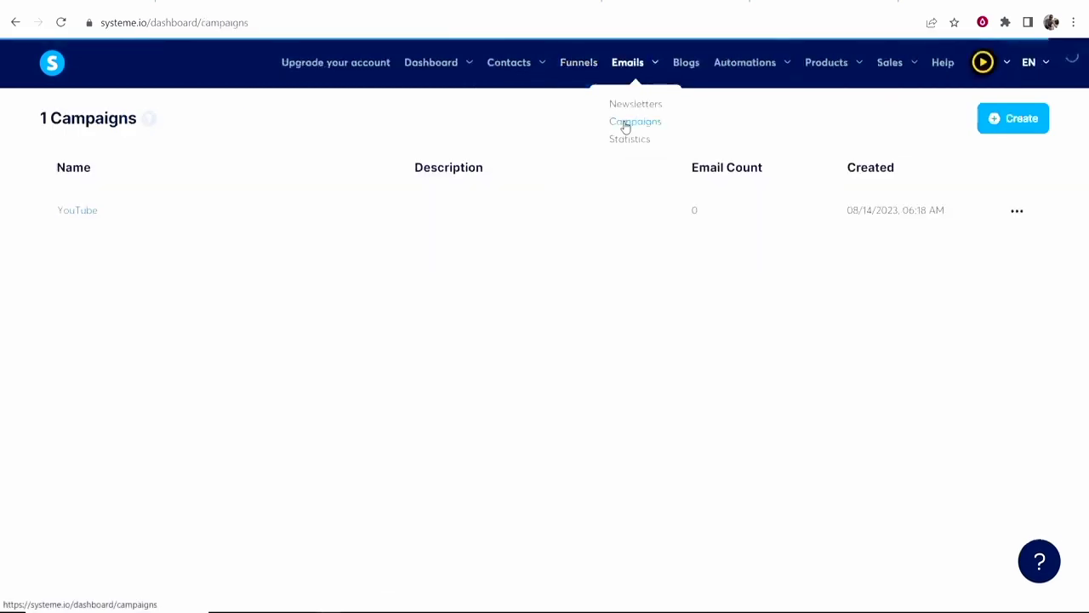
pyautogui.click(65, 215)
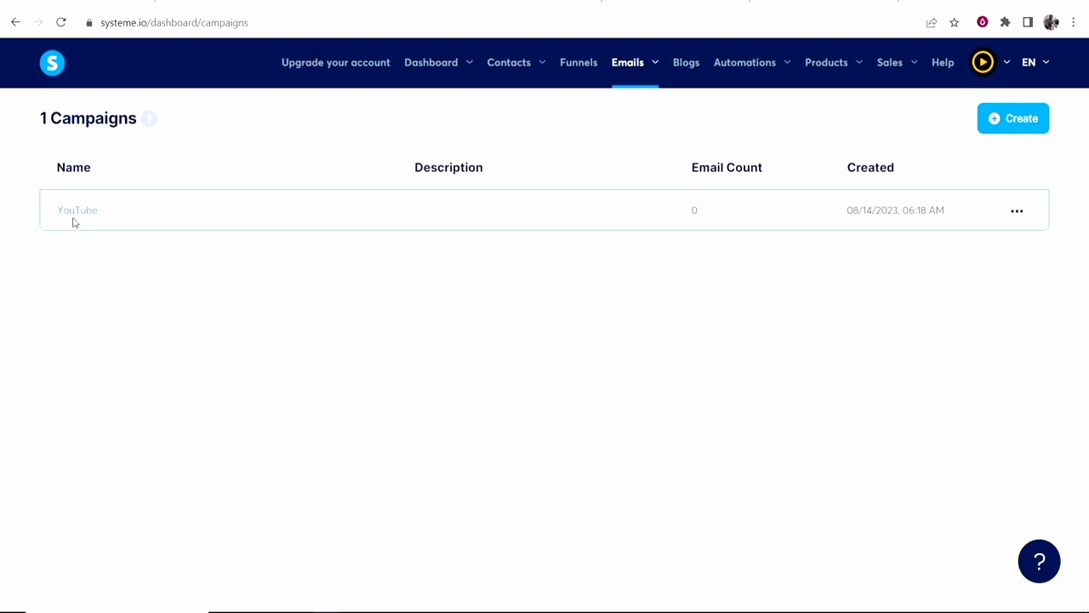
pyautogui.click(73, 213)
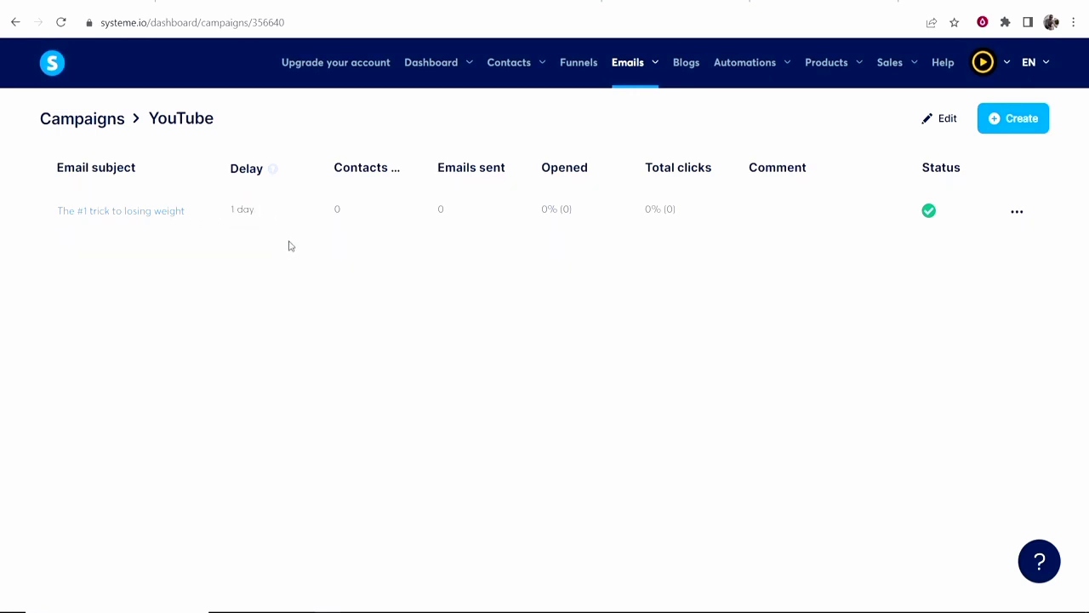
pyautogui.click(579, 74)
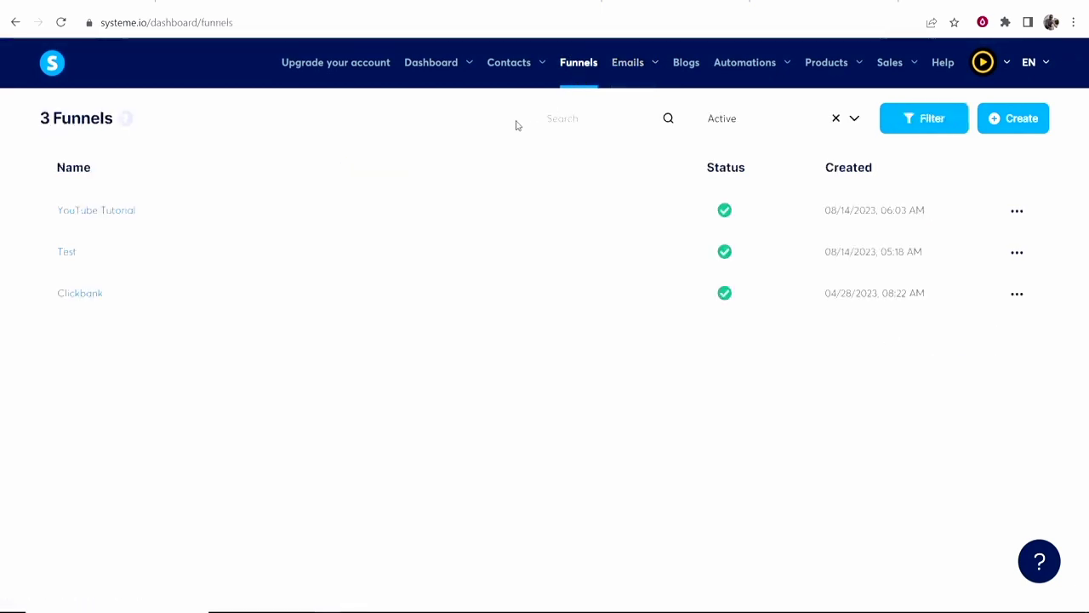
pyautogui.click(97, 213)
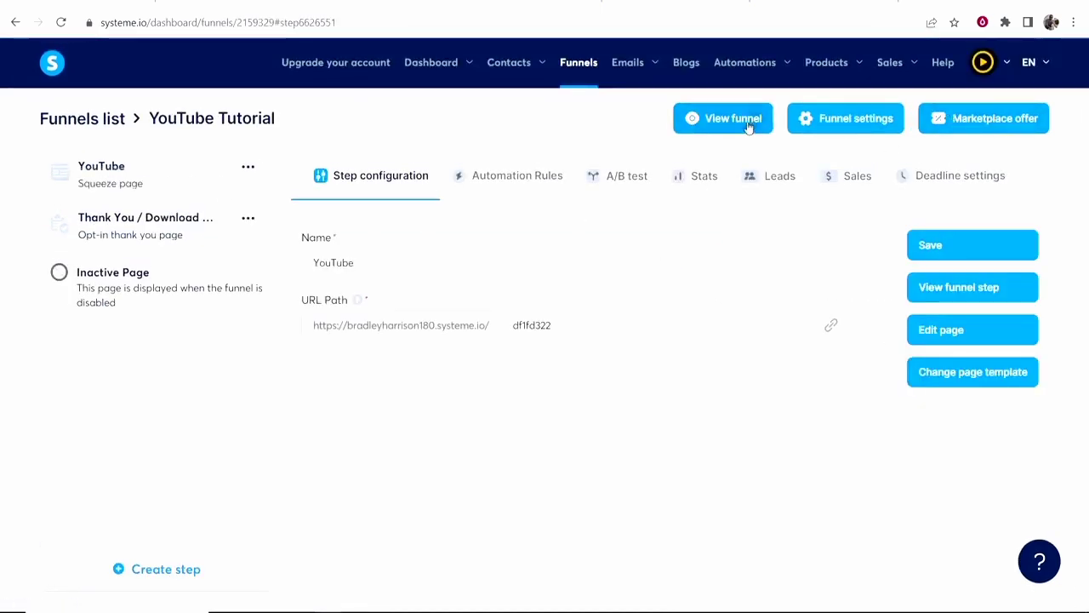
# On the live squeeze page, enter a test first name and email address and submit with Get Started.
pyautogui.click(747, 121)
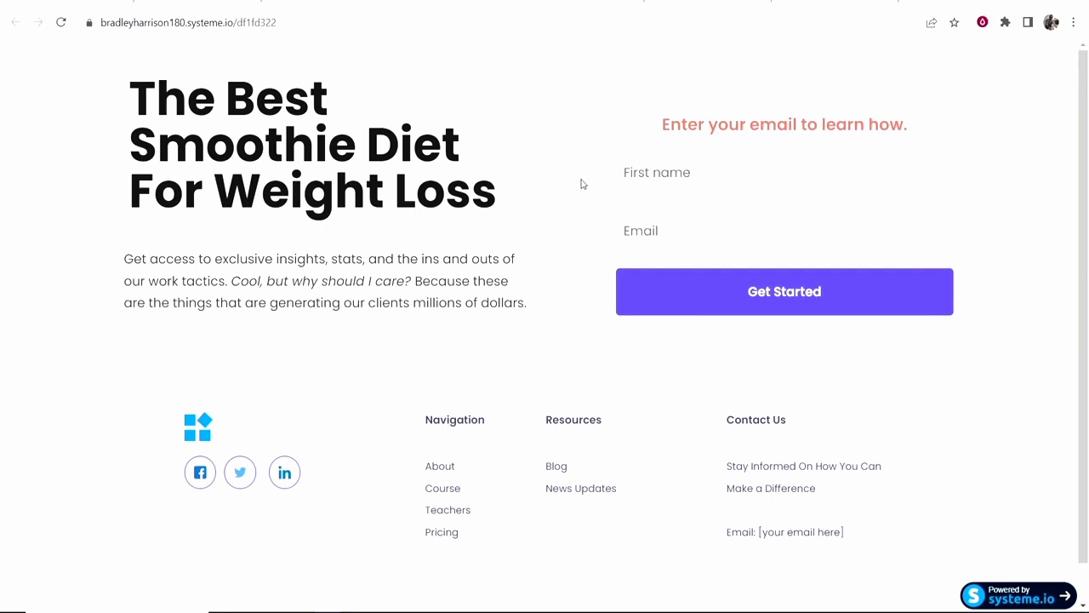
pyautogui.click(678, 162)
pyautogui.write('Bradley')
pyautogui.click(756, 234)
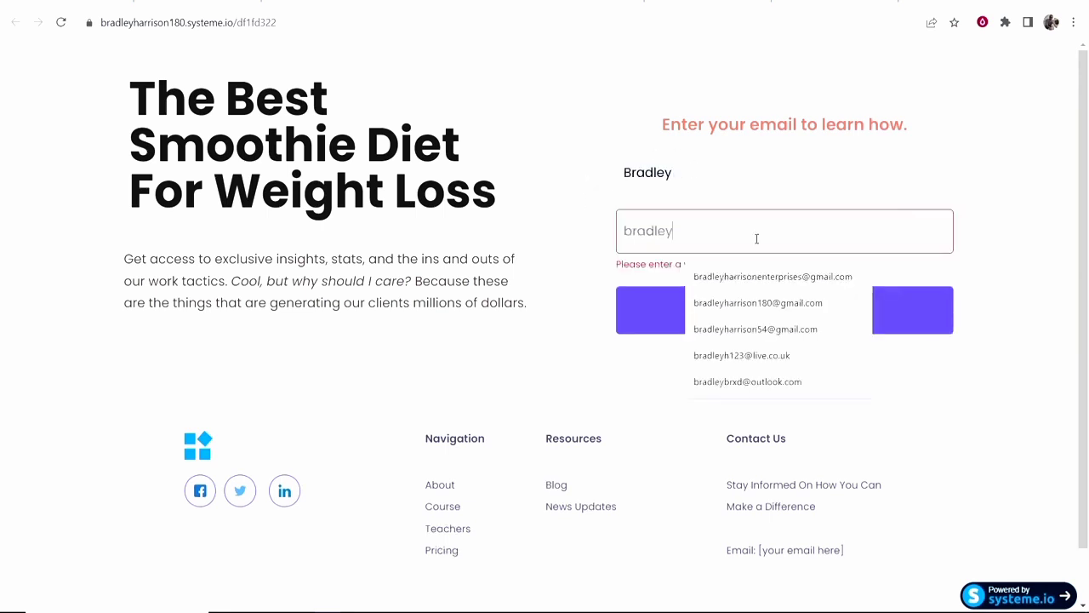
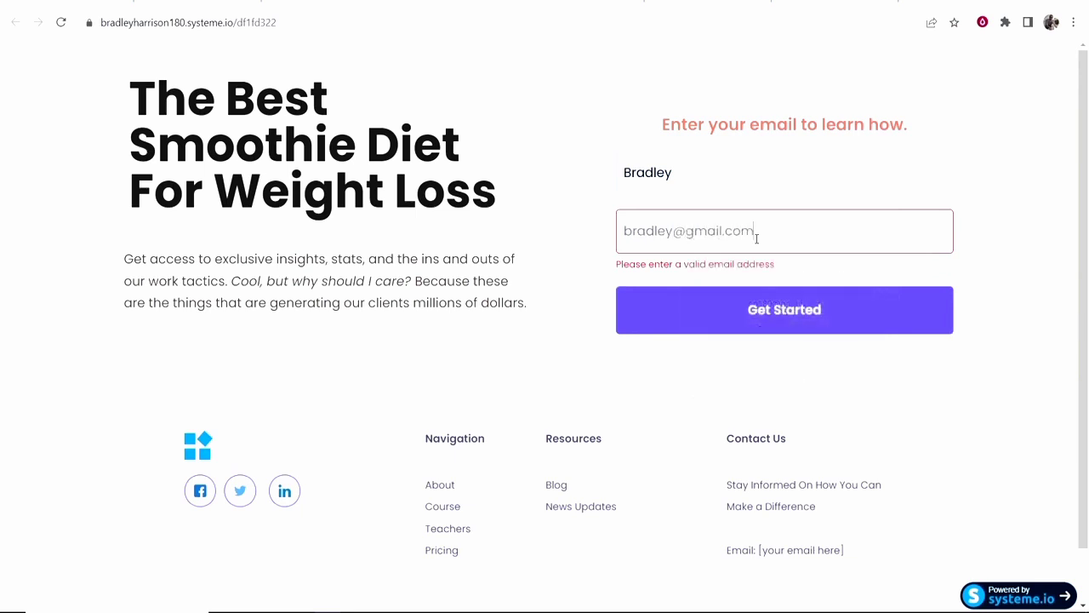
pyautogui.write('31')
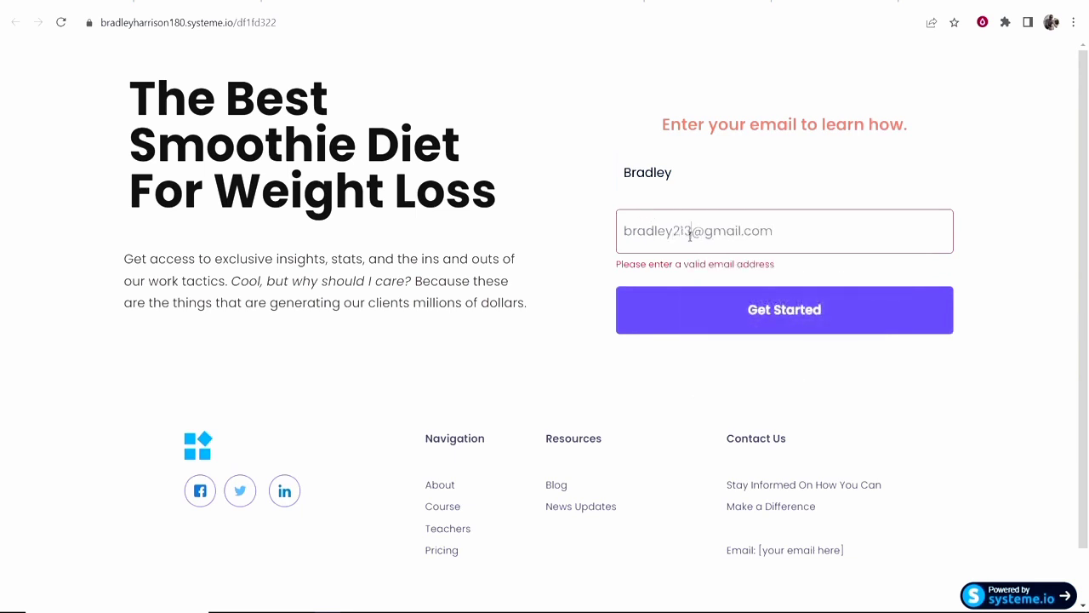
pyautogui.press('BackSpace')
pyautogui.press('BackSpace')
pyautogui.write('123')
pyautogui.click(771, 323)
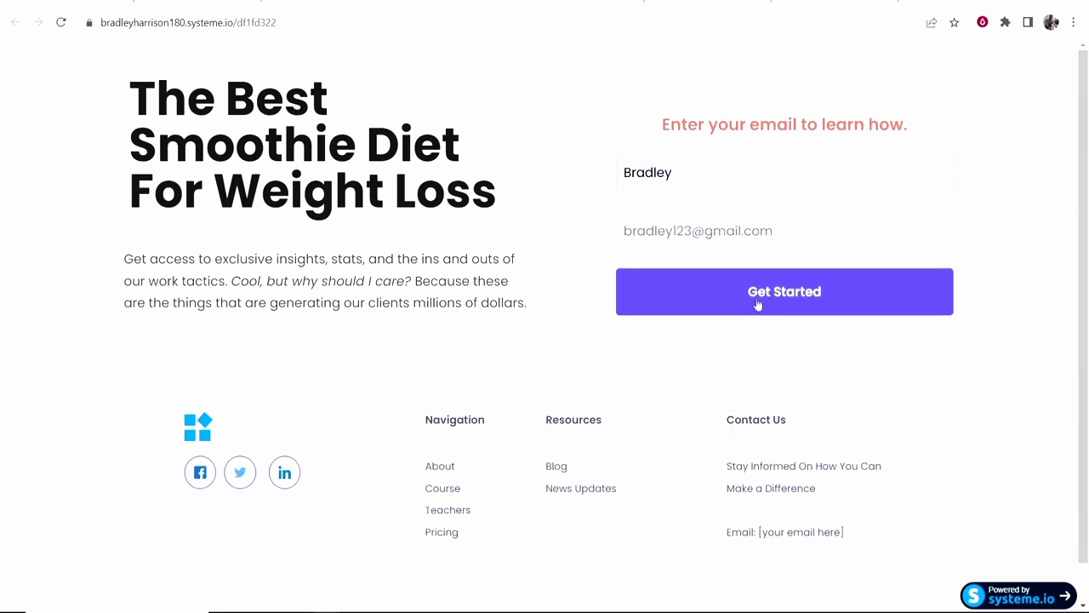
pyautogui.click(756, 301)
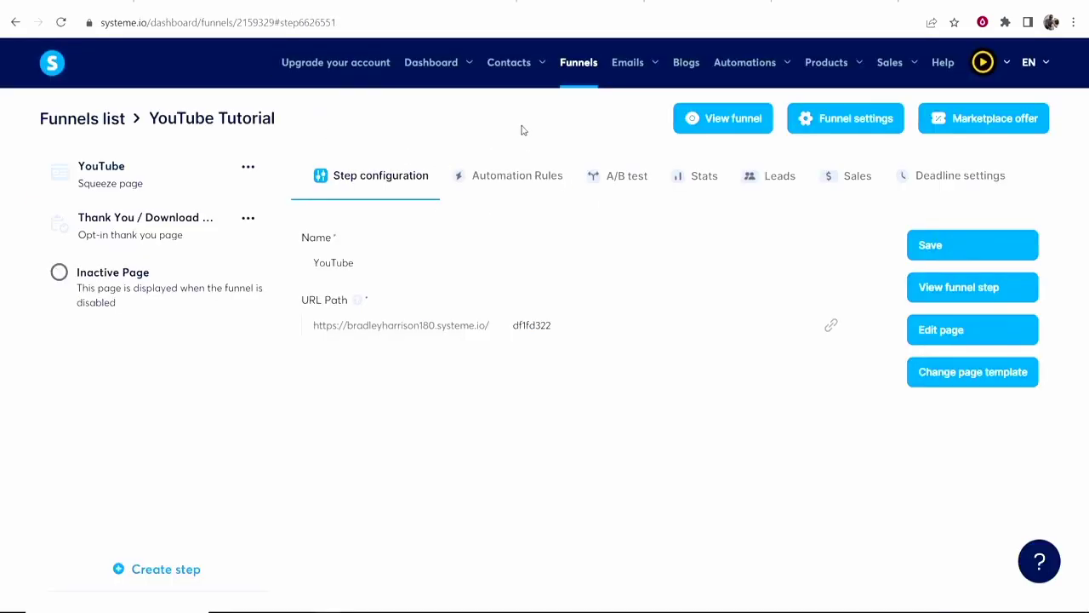
# Review the contacts list, then move to the email campaigns list.
pyautogui.moveTo(532, 61)
pyautogui.click(514, 104)
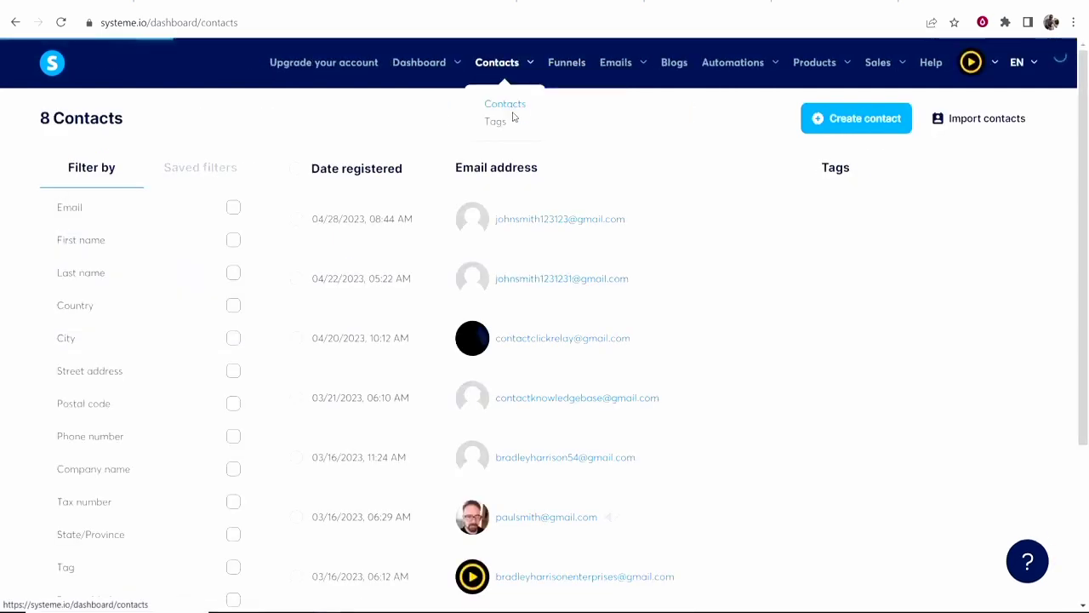
pyautogui.click(619, 123)
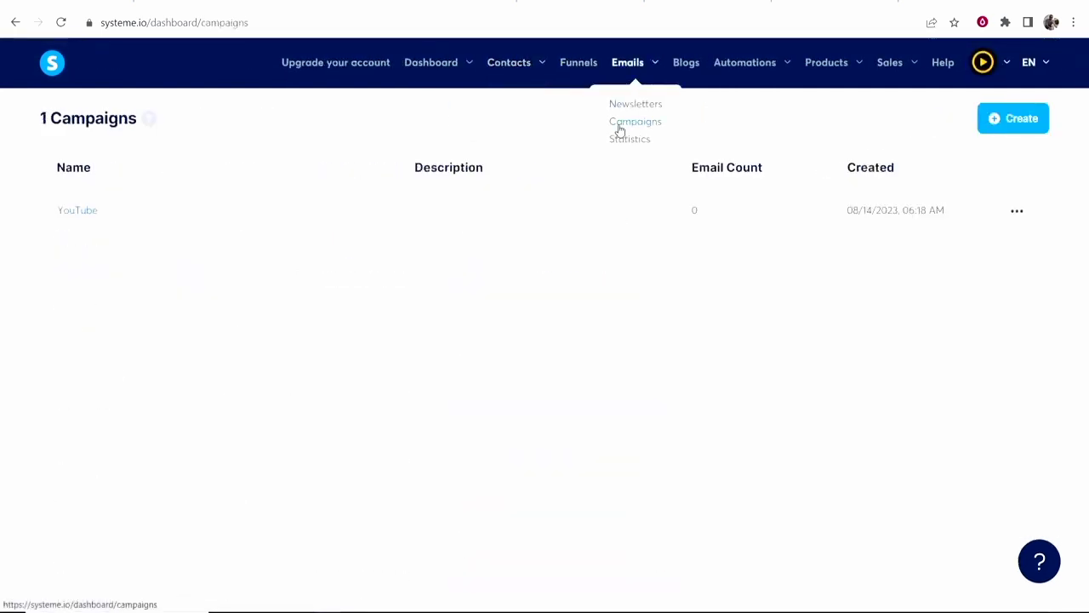
# Reload the campaigns list and confirm the YouTube campaign now holds 1 email.
pyautogui.click(61, 24)
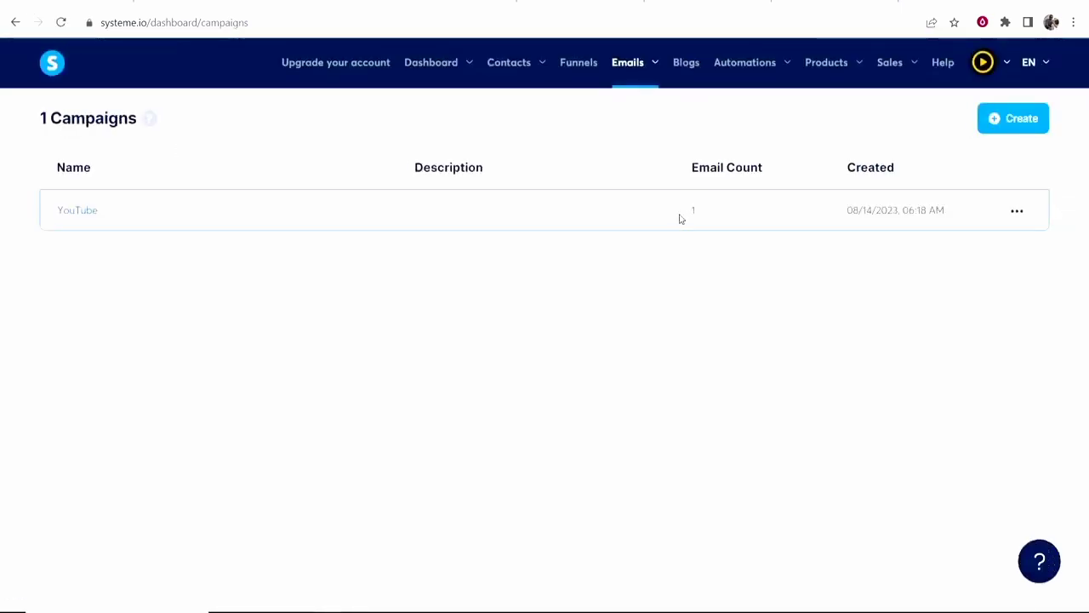
pyautogui.click(69, 215)
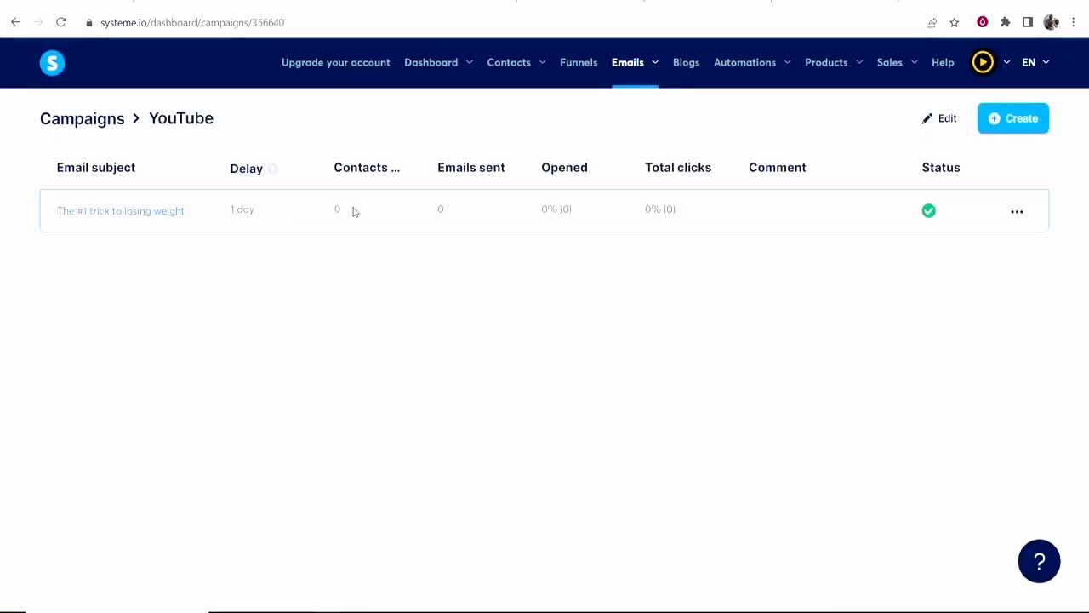
pyautogui.click(15, 22)
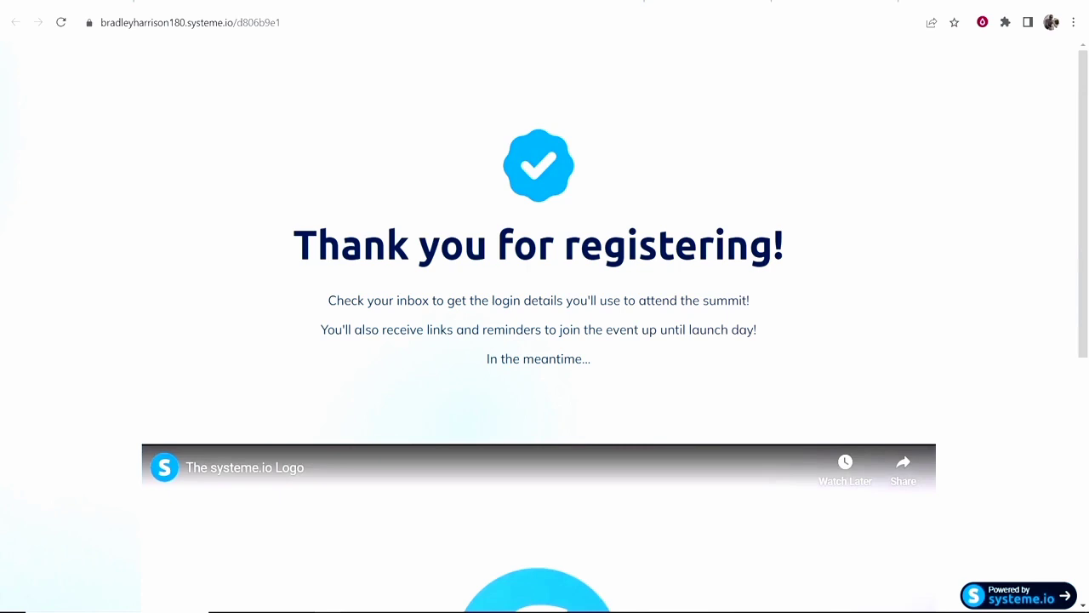
pyautogui.click(306, 2)
pyautogui.moveTo(643, 77)
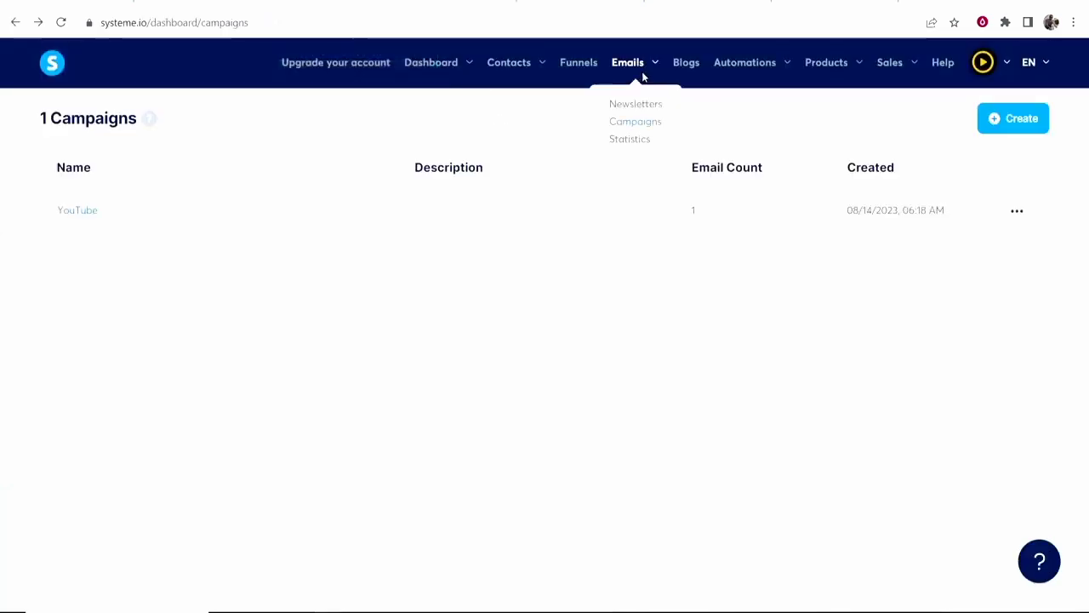